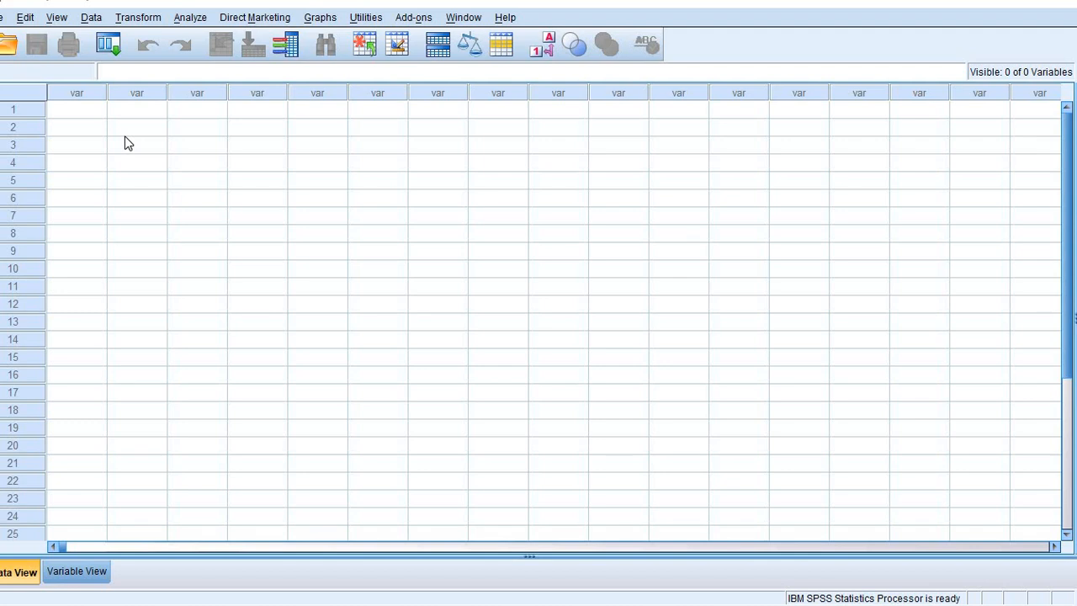
# Step: Start opening a data file and browse to the Desktop folder
pyautogui.click(4, 17)
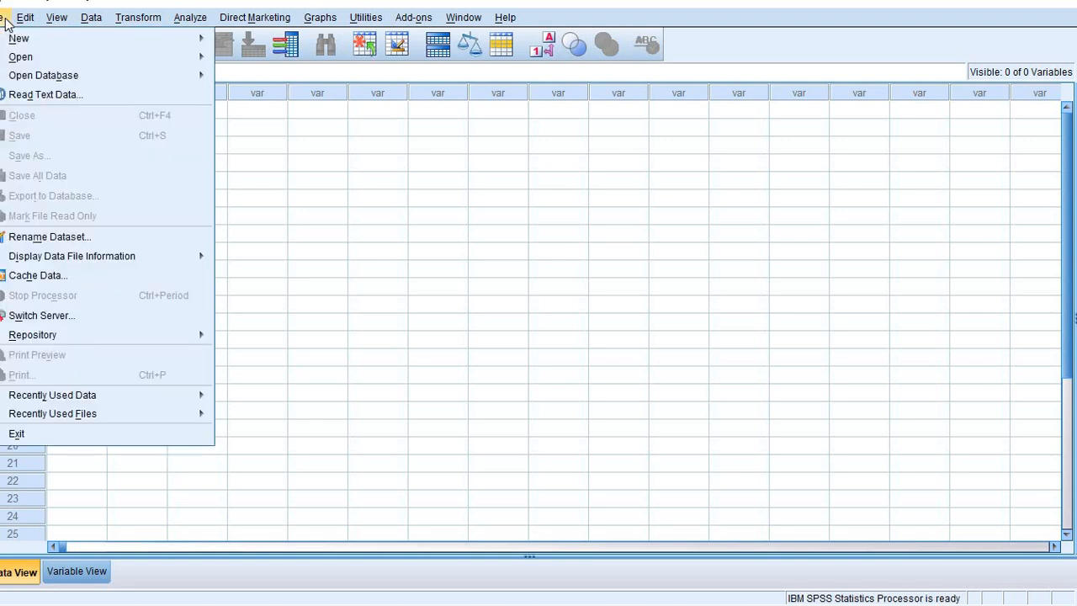
pyautogui.moveTo(35, 59)
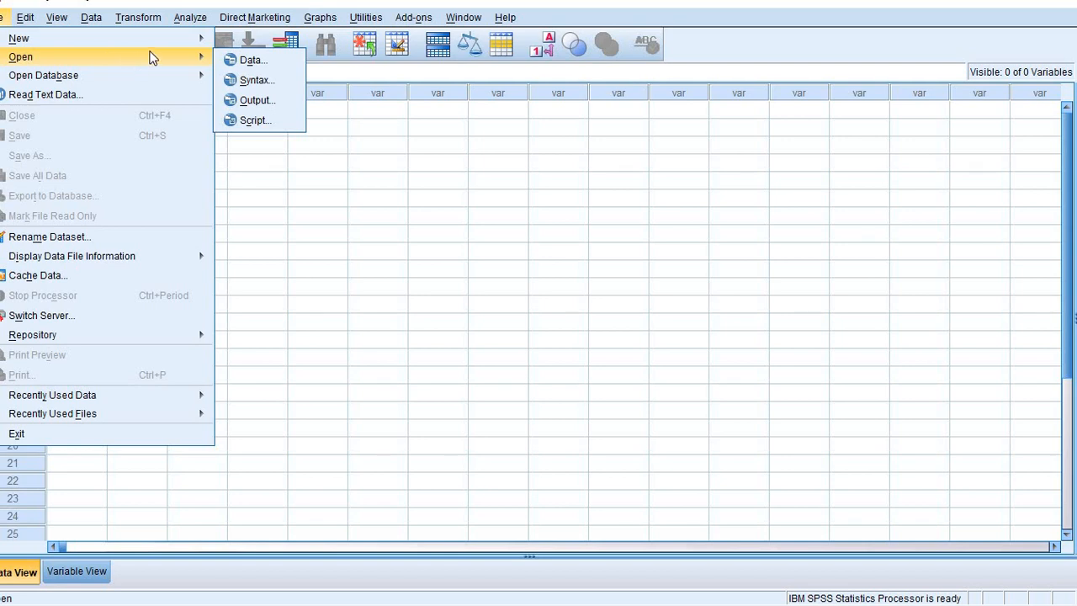
pyautogui.click(250, 62)
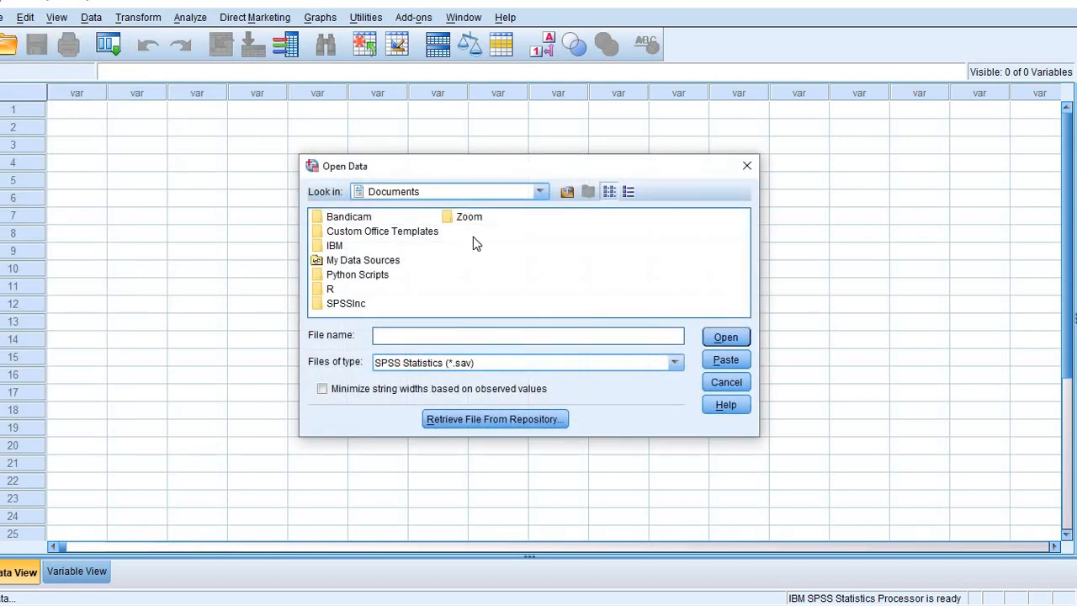
pyautogui.click(567, 193)
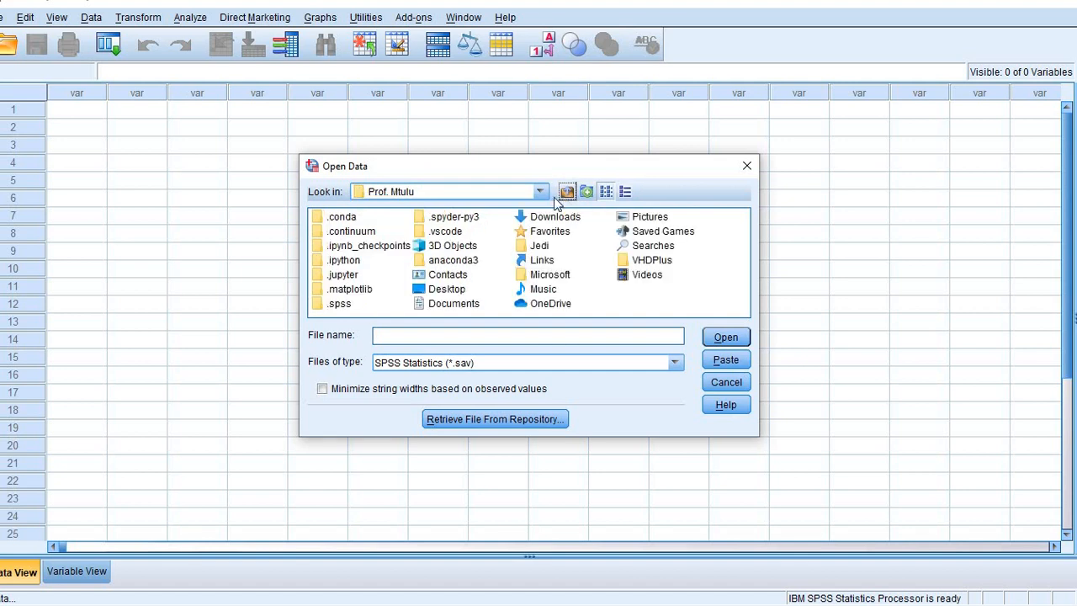
pyautogui.click(454, 290)
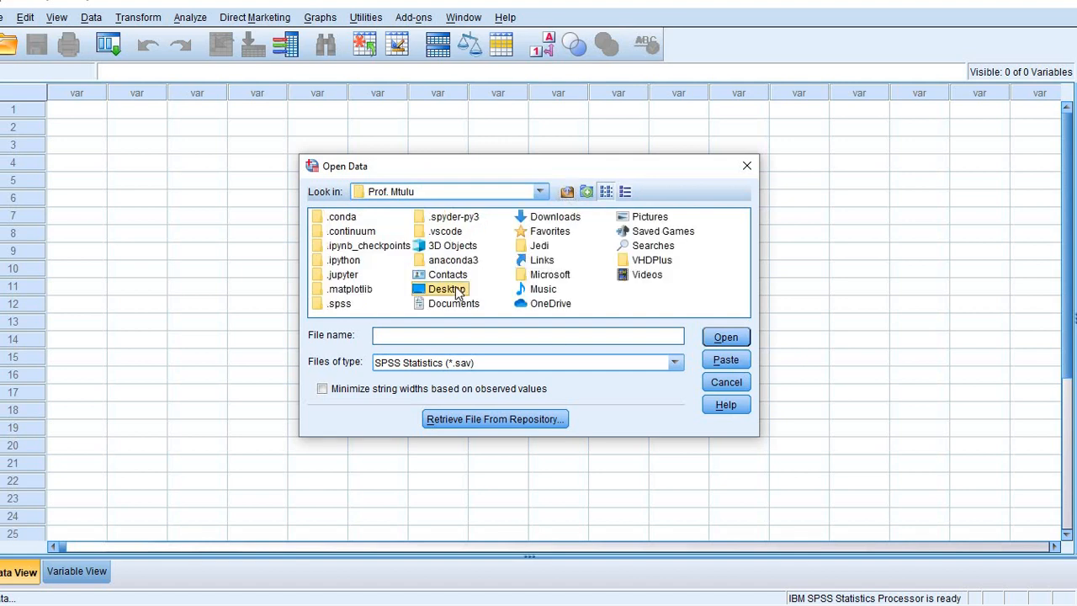
pyautogui.click(456, 291)
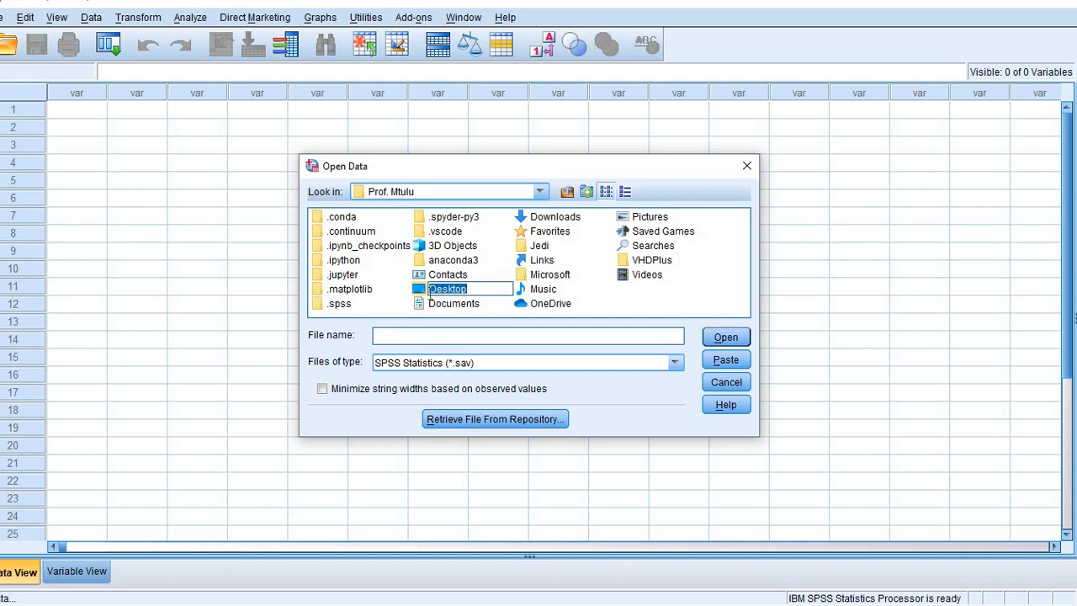
pyautogui.doubleClick(427, 291)
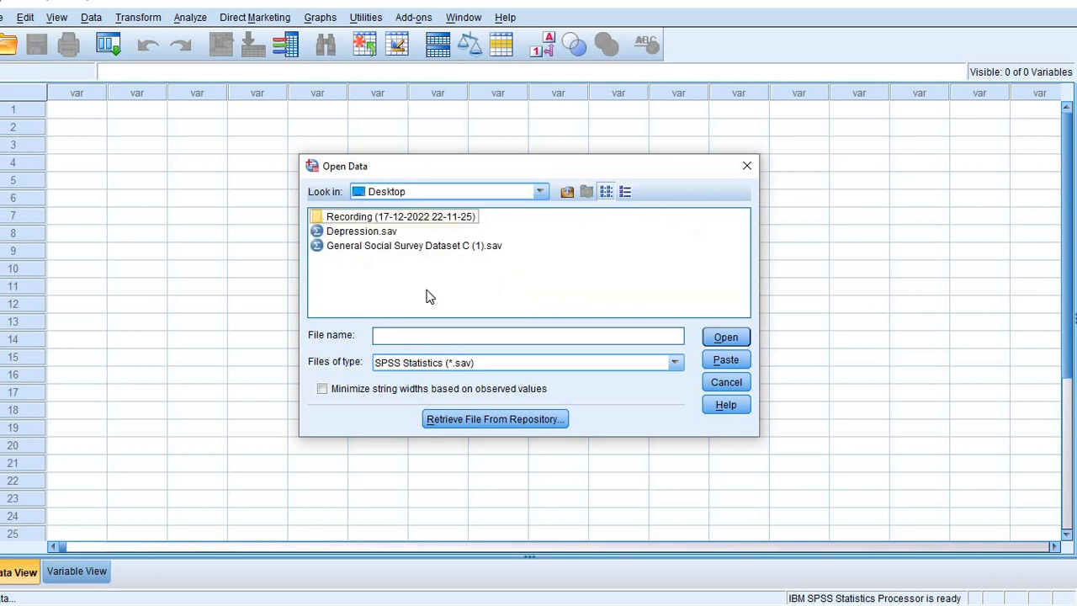
# Step: Import the Excel workbook consumption2.xlsx, reading Sheet1 [A1:G38] with variable names from the first row of data
pyautogui.click(474, 361)
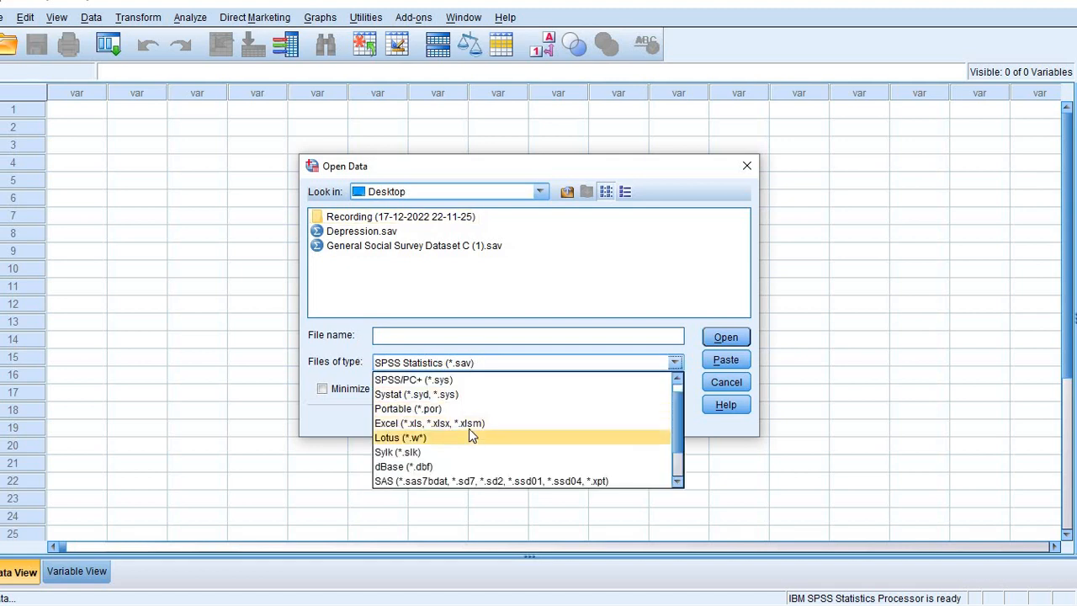
pyautogui.click(469, 423)
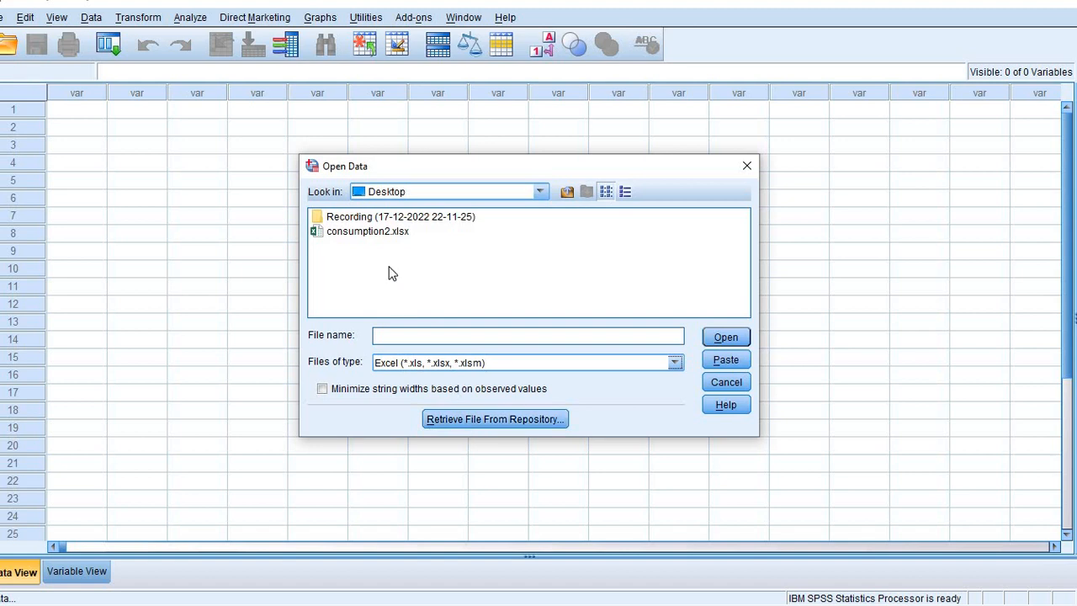
pyautogui.click(380, 239)
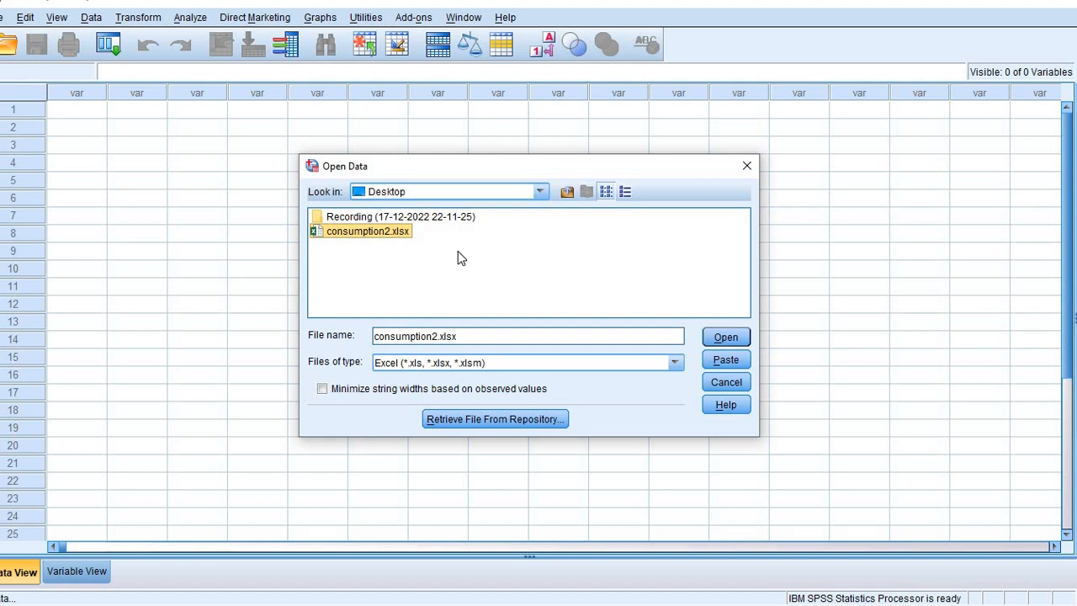
pyautogui.click(722, 337)
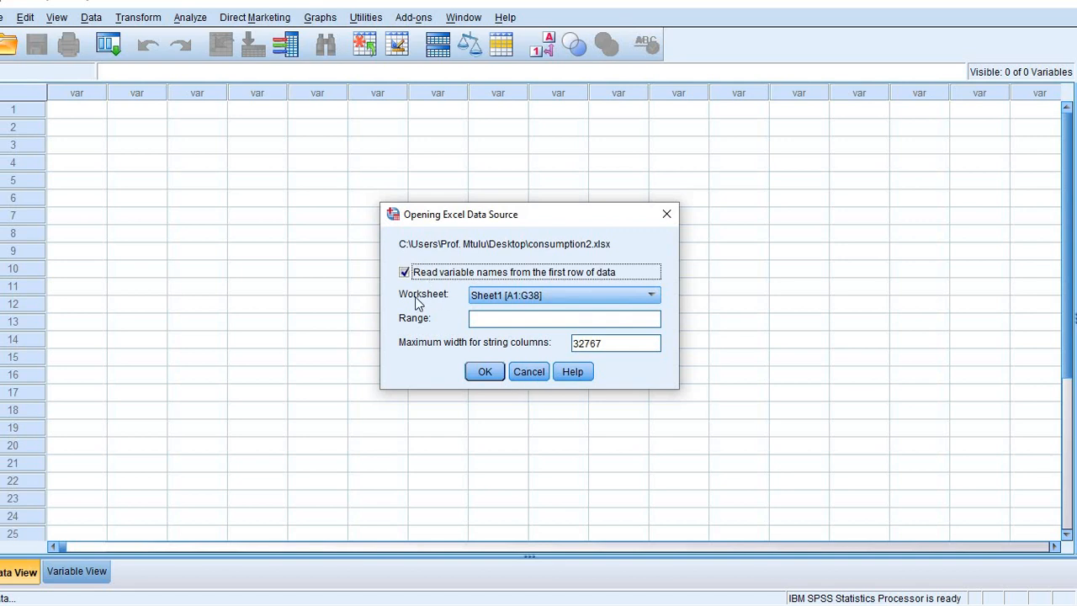
pyautogui.click(484, 371)
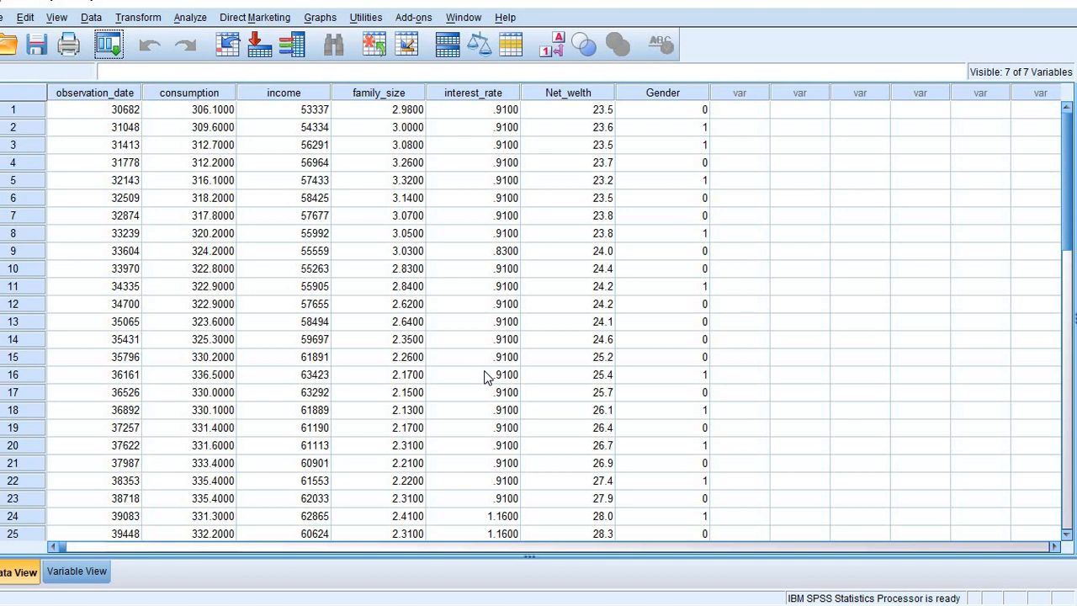
# Step: Switch to the Word document and examine the straight-line equation Y=MX+C, starting with its Y term
pyautogui.press('super')
pyautogui.press('super')
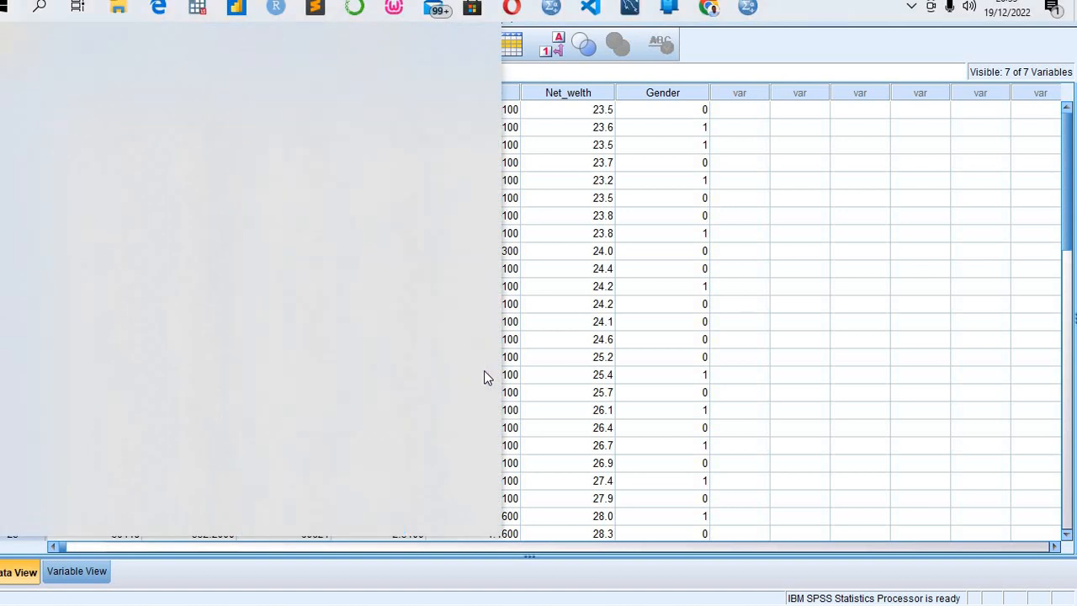
pyautogui.hotkey('alt', 'Tab')
pyautogui.click(250, 97)
pyautogui.click(250, 97)
pyautogui.click(249, 96)
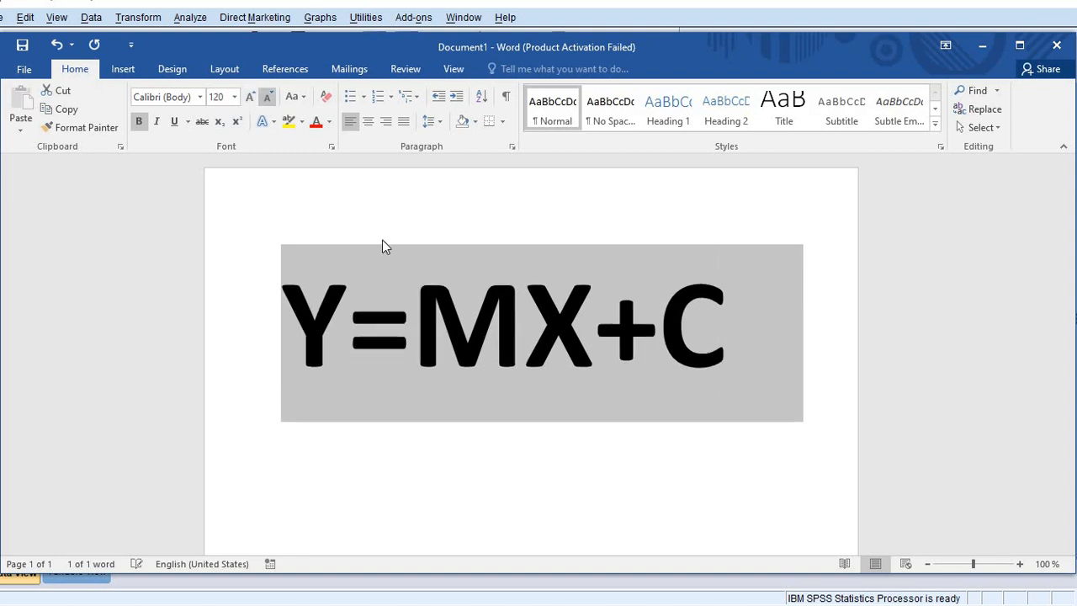
pyautogui.click(413, 352)
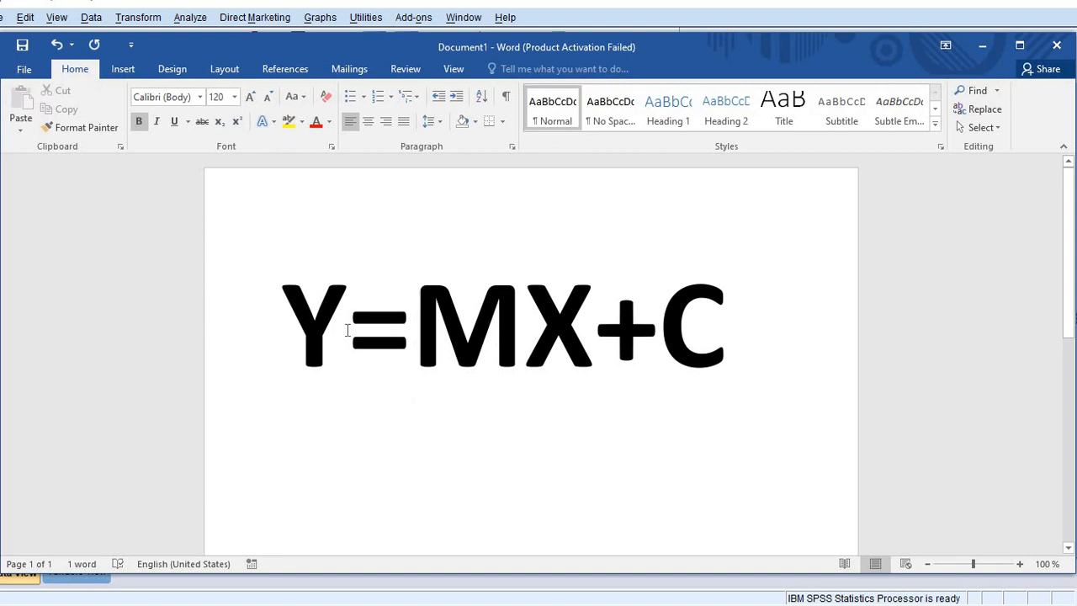
pyautogui.click(339, 310)
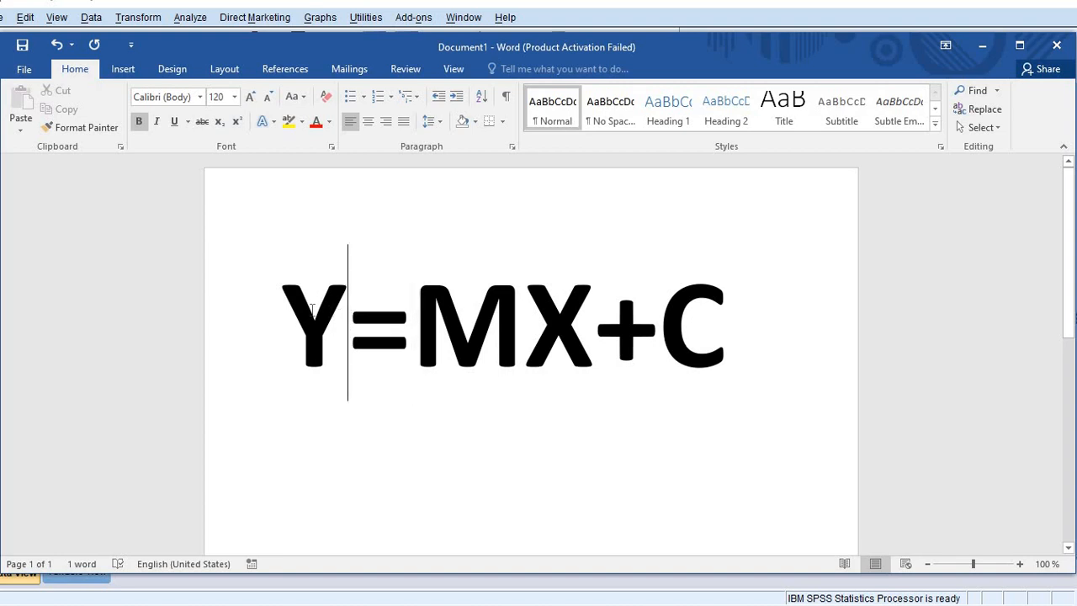
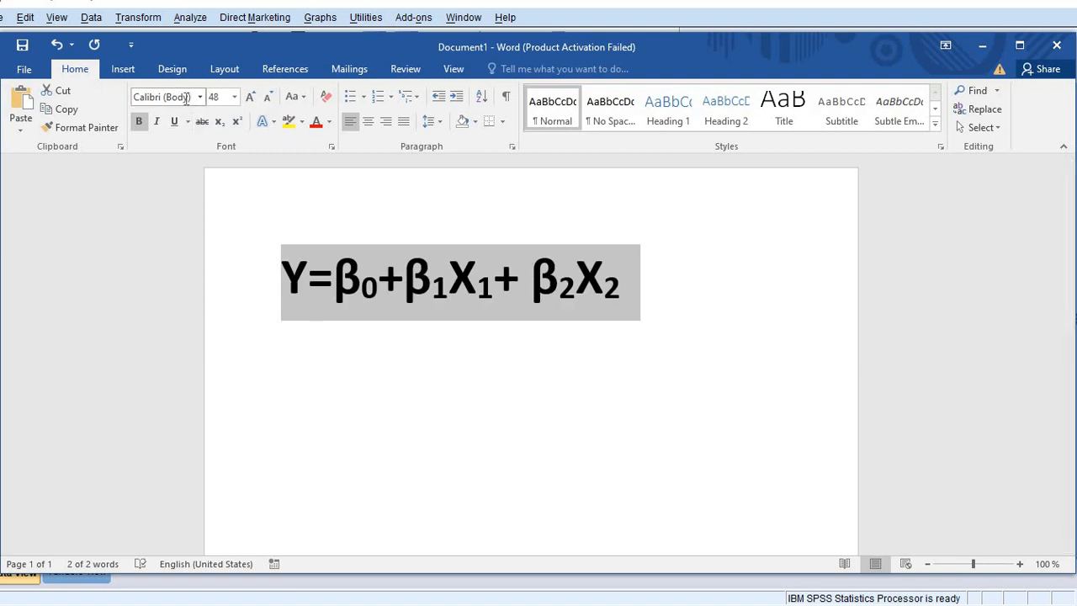
# Step: Append an error term to the end of the regression equation by adding a plus sign and the ε symbol at normal baseline
pyautogui.click(645, 280)
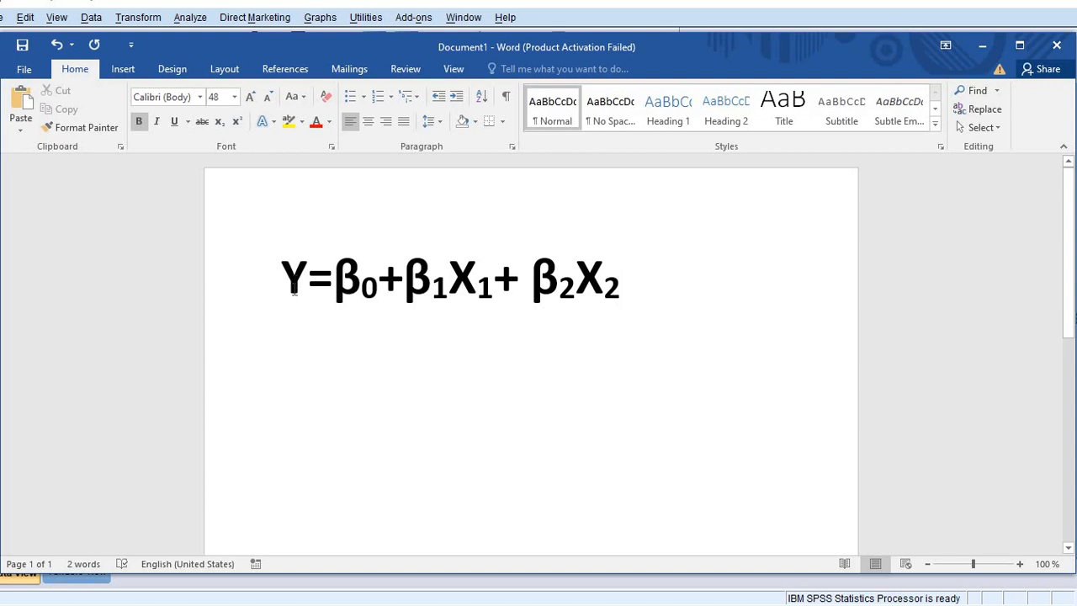
pyautogui.click(477, 278)
pyautogui.click(605, 281)
pyautogui.press('Right')
pyautogui.click(221, 128)
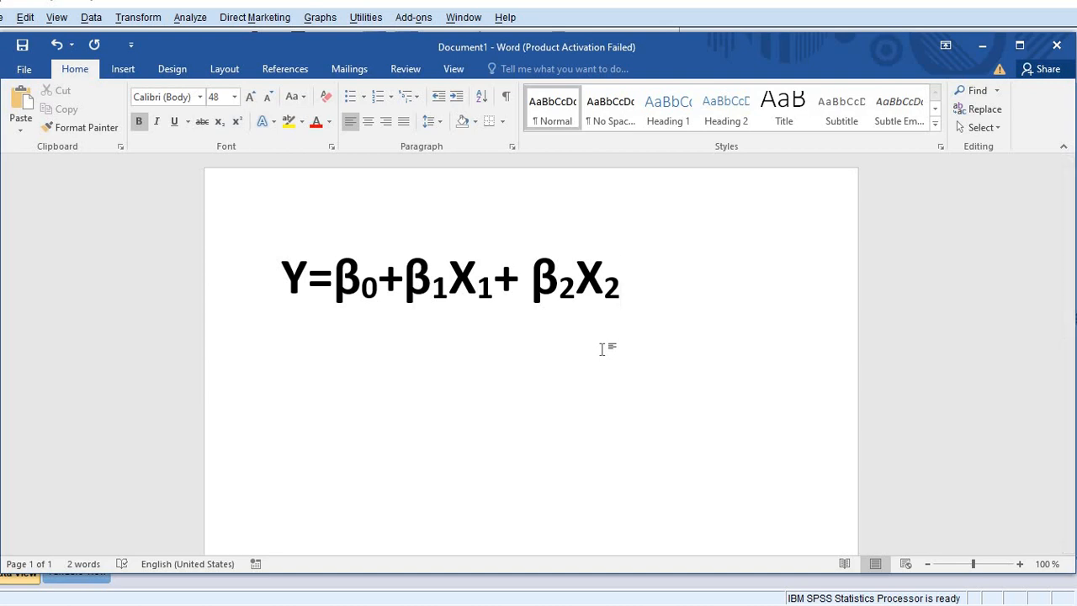
pyautogui.write('+')
pyautogui.click(124, 71)
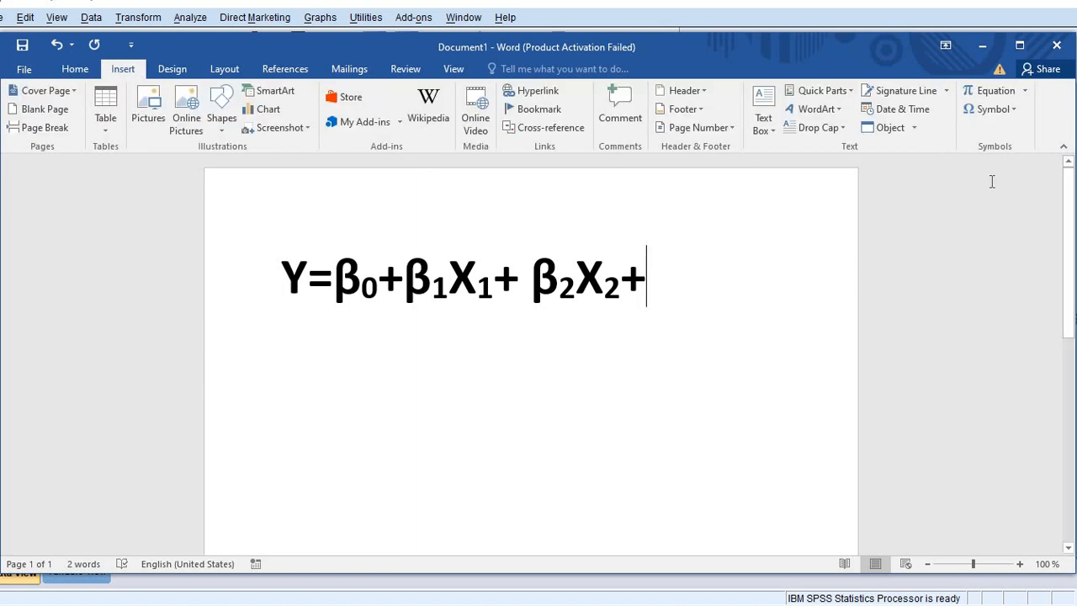
pyautogui.click(997, 108)
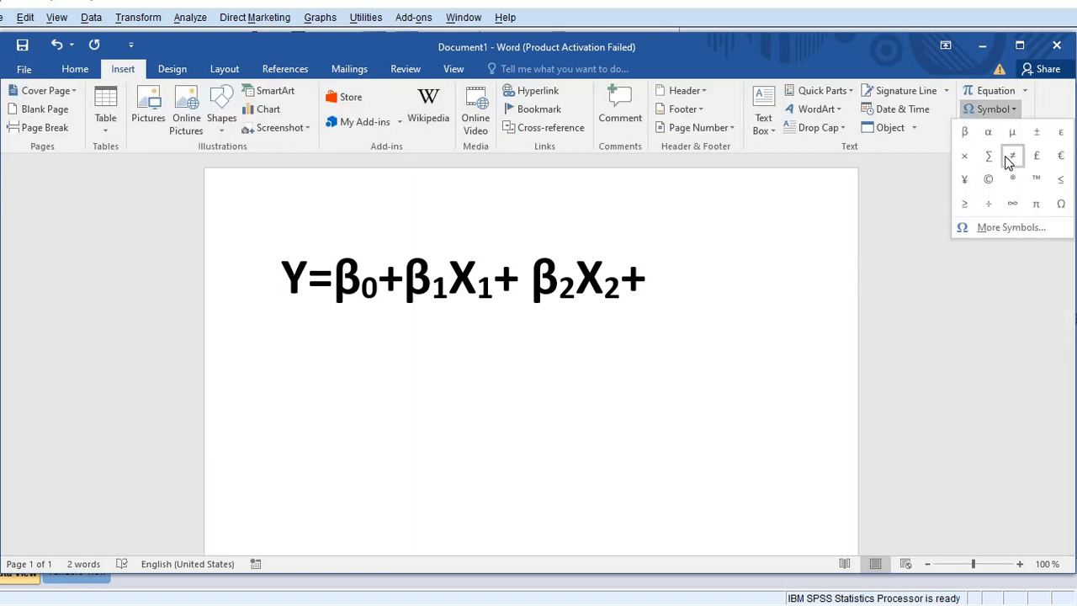
pyautogui.click(1060, 132)
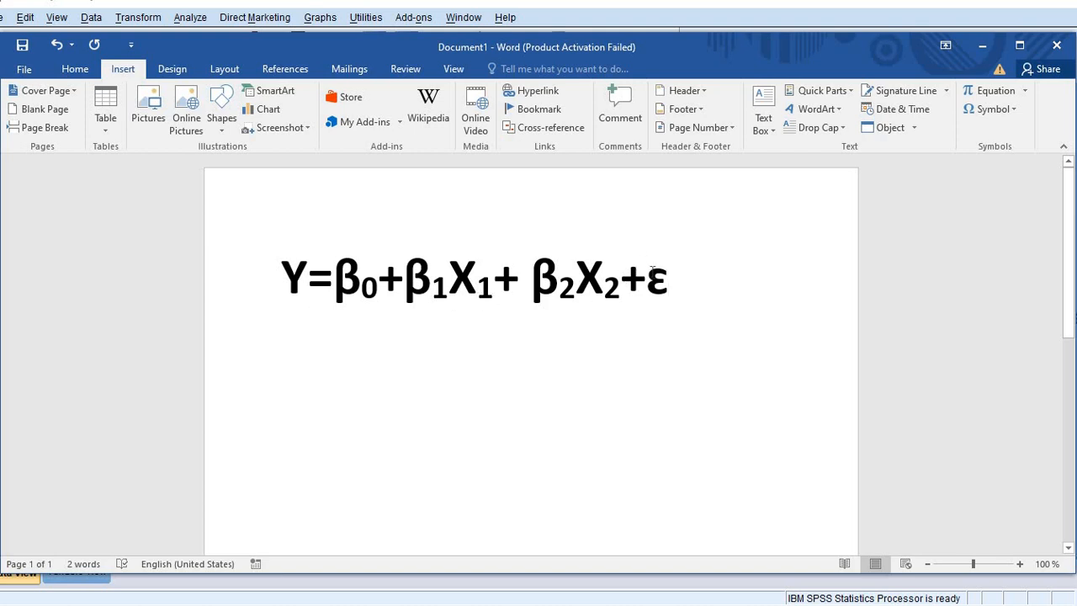
# Step: Review the ε term and the Y side of the equation, and return to the SPSS dataset
pyautogui.moveTo(653, 271); pyautogui.dragTo(681, 284)
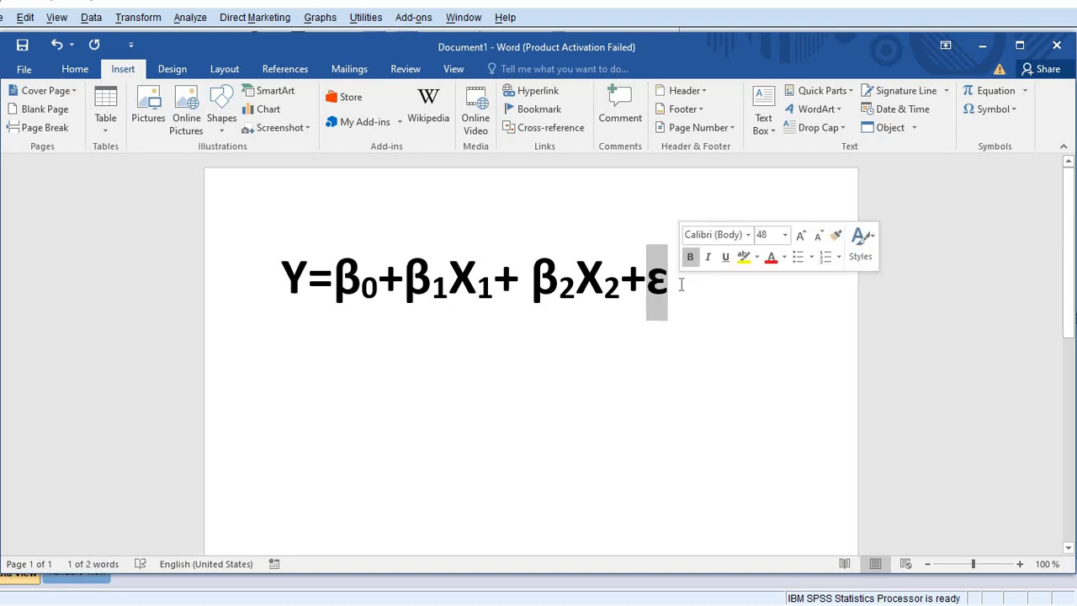
pyautogui.click(682, 284)
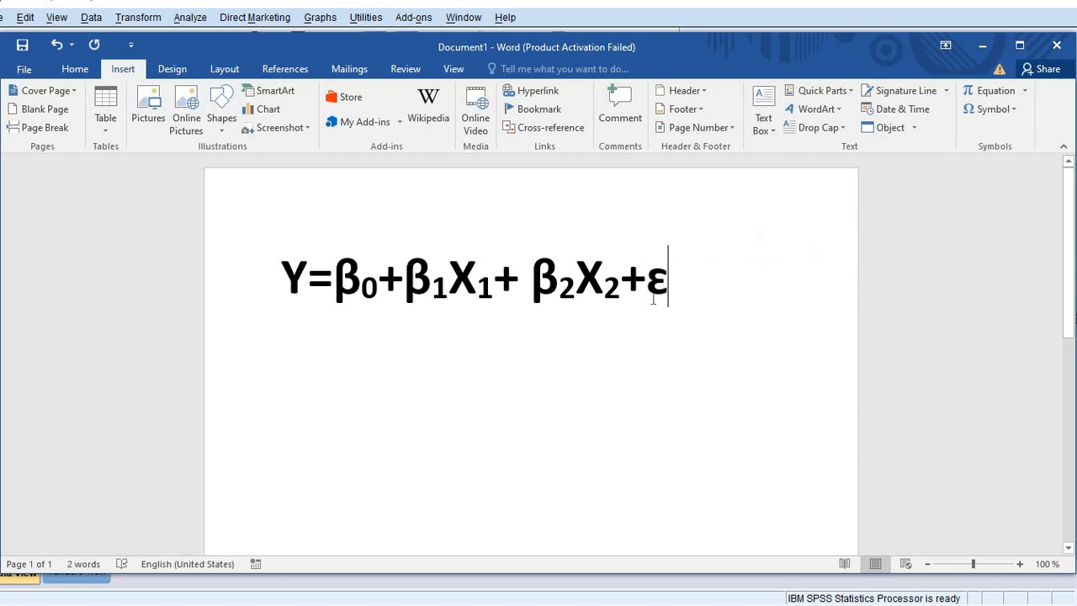
pyautogui.click(307, 276)
pyautogui.moveTo(286, 276); pyautogui.dragTo(324, 286)
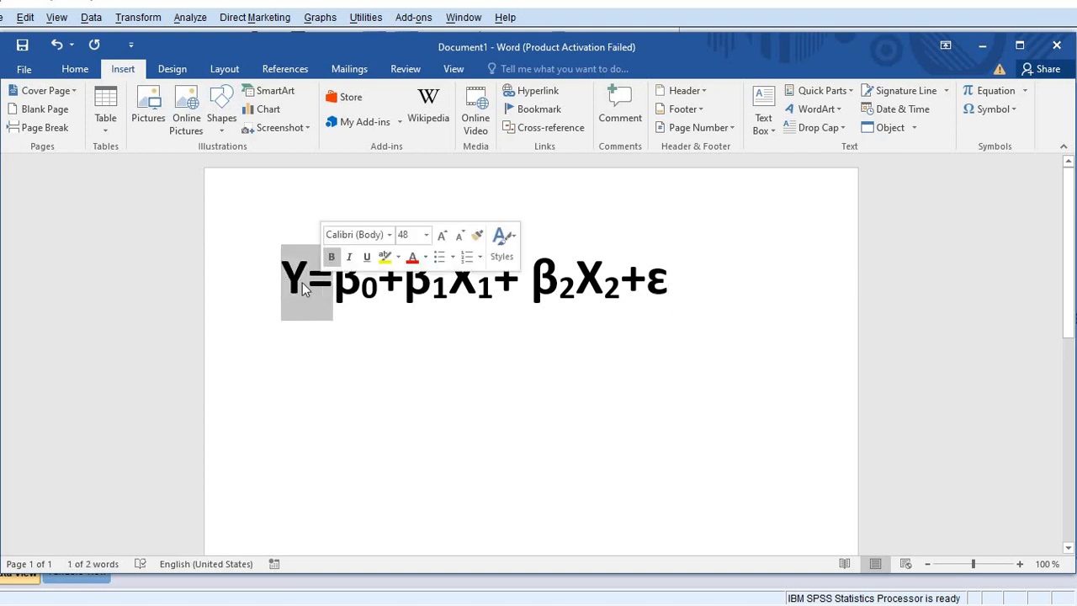
pyautogui.click(307, 285)
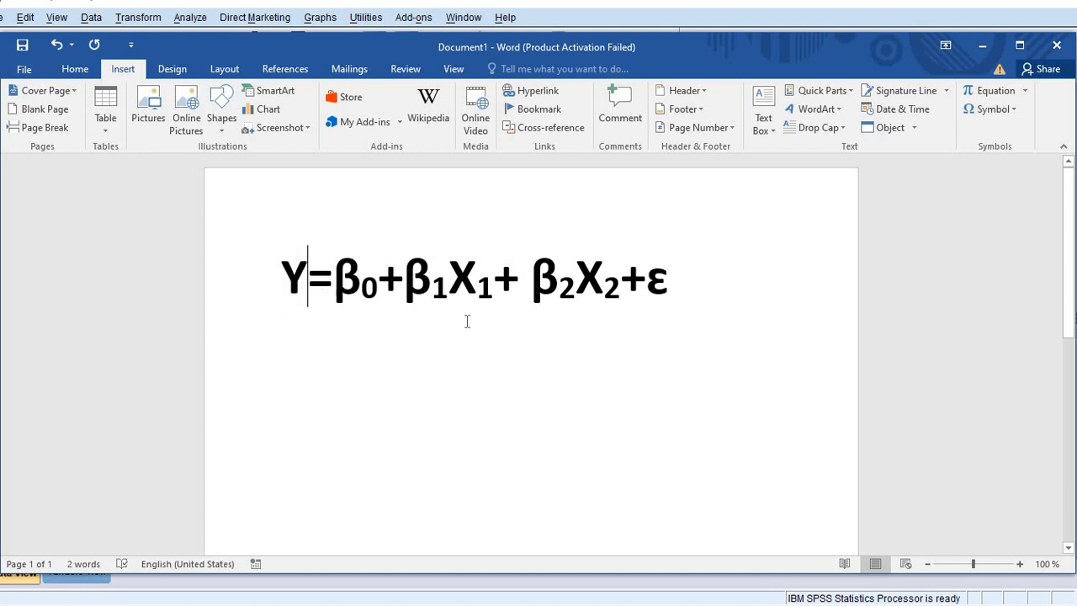
pyautogui.click(690, 288)
pyautogui.click(982, 46)
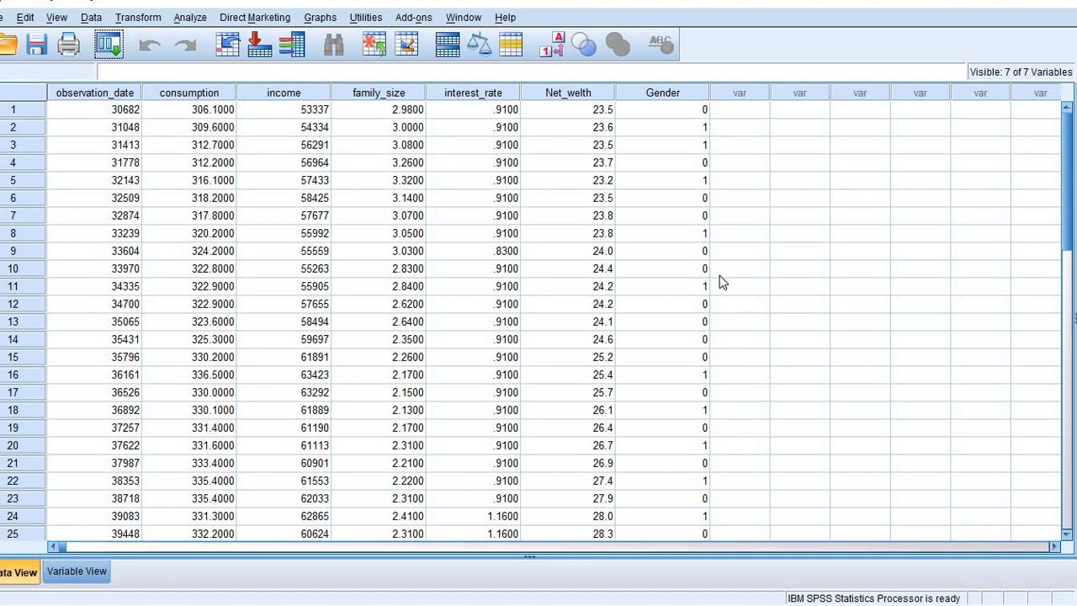
# Step: Inspect the Gender column and the codes in its first two rows
pyautogui.click(671, 94)
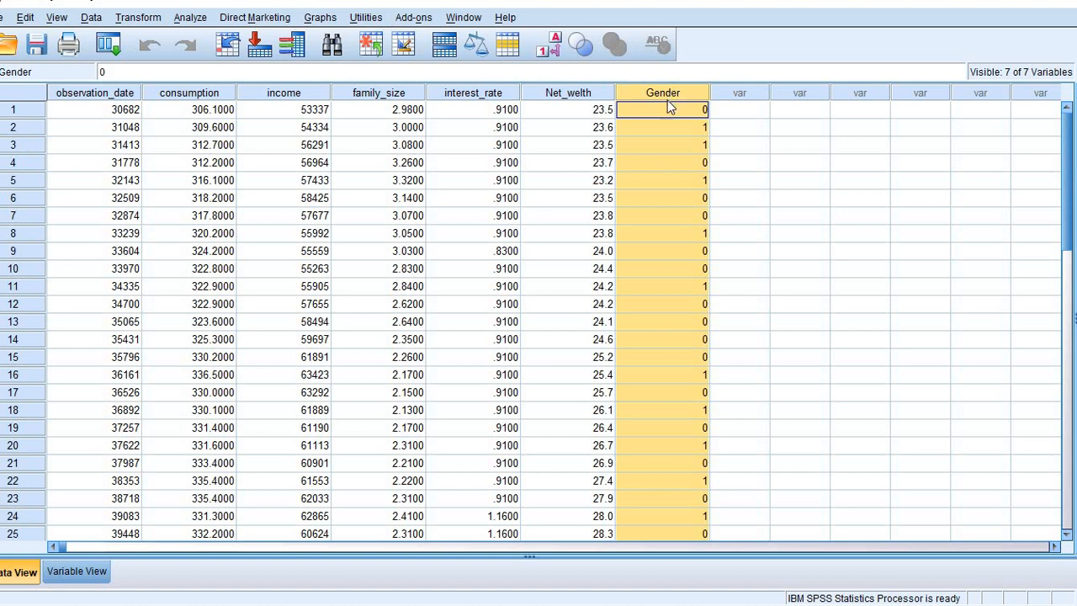
pyautogui.click(678, 131)
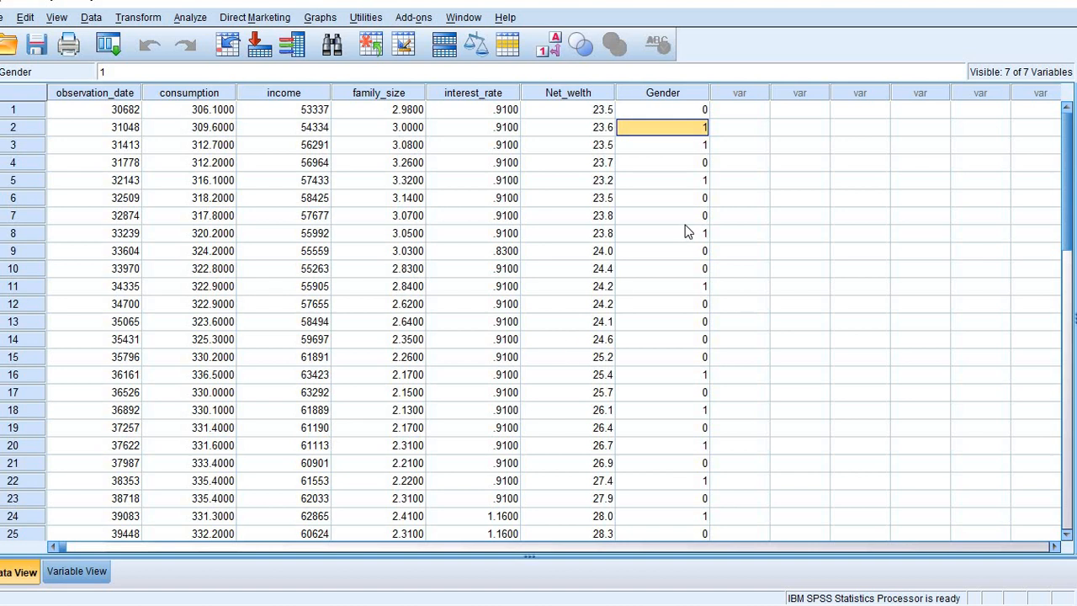
pyautogui.press('Up')
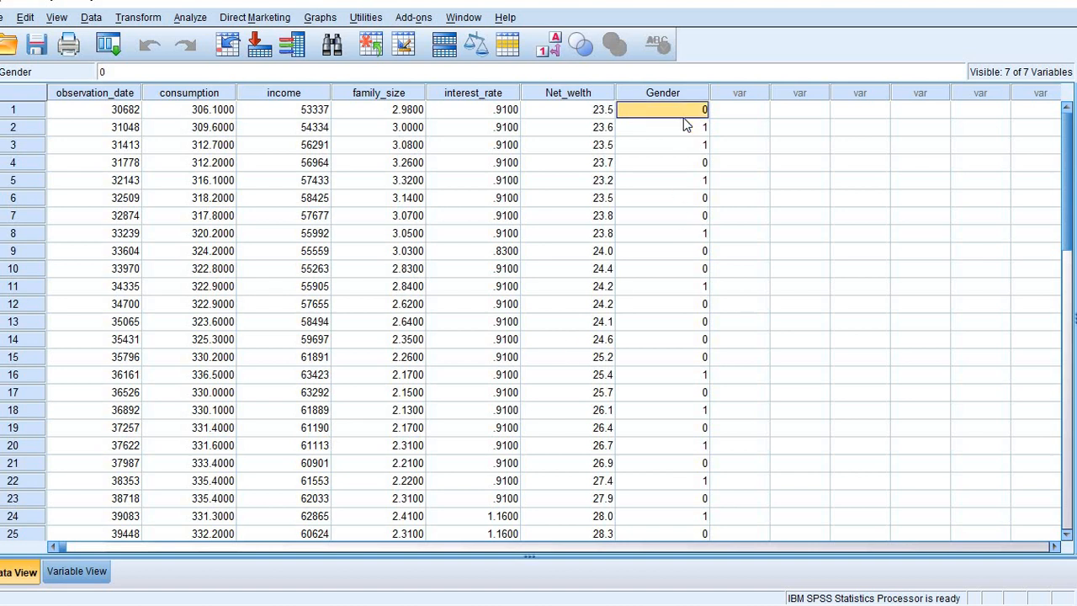
pyautogui.click(686, 127)
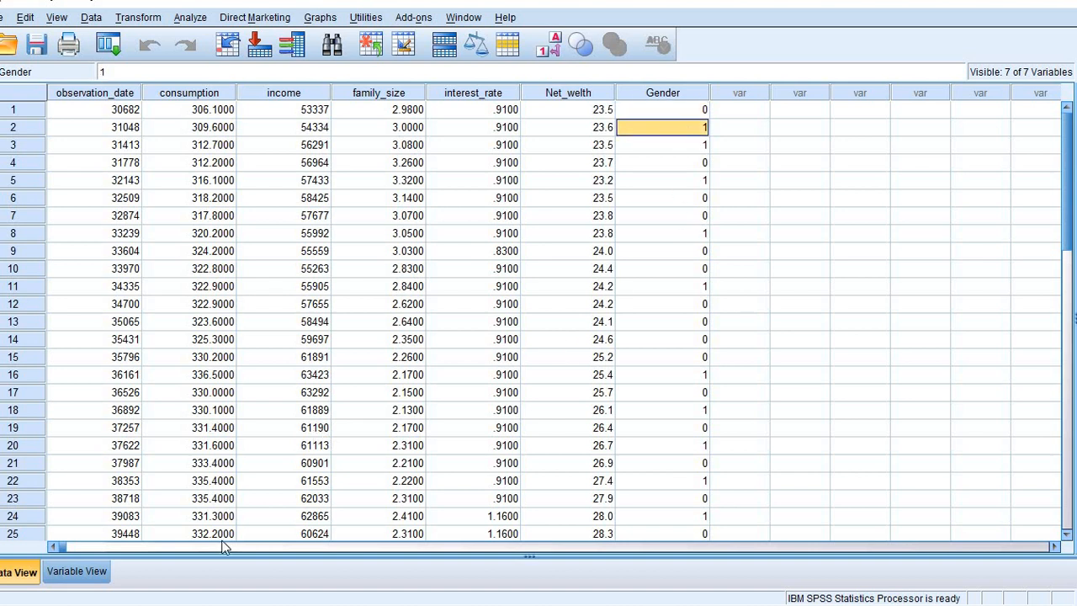
# Step: Open the value labels of the Gender variable and add the label Female for value 0
pyautogui.click(101, 573)
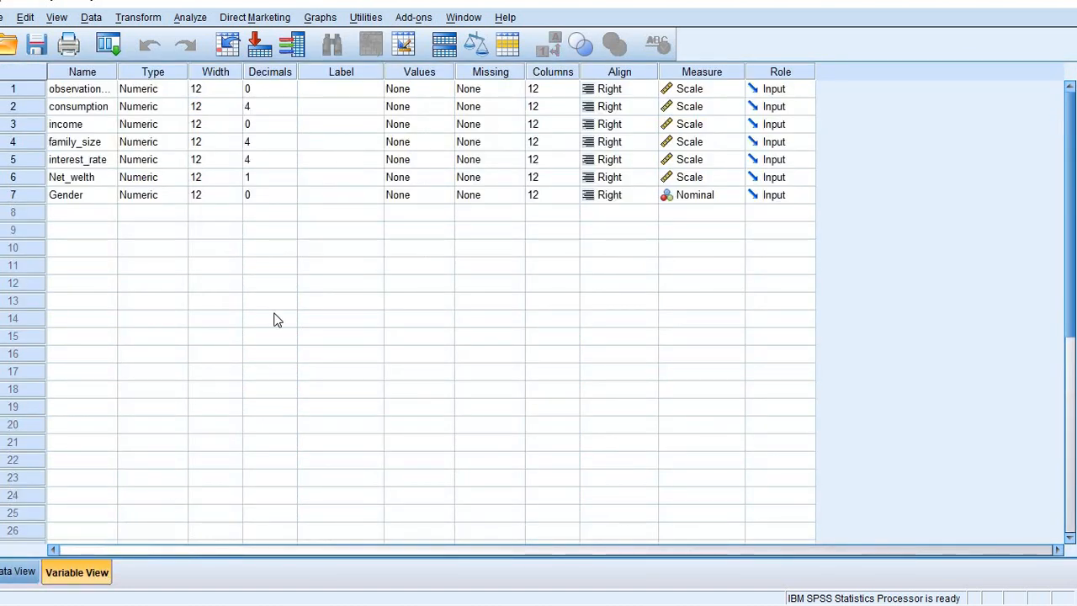
pyautogui.click(415, 185)
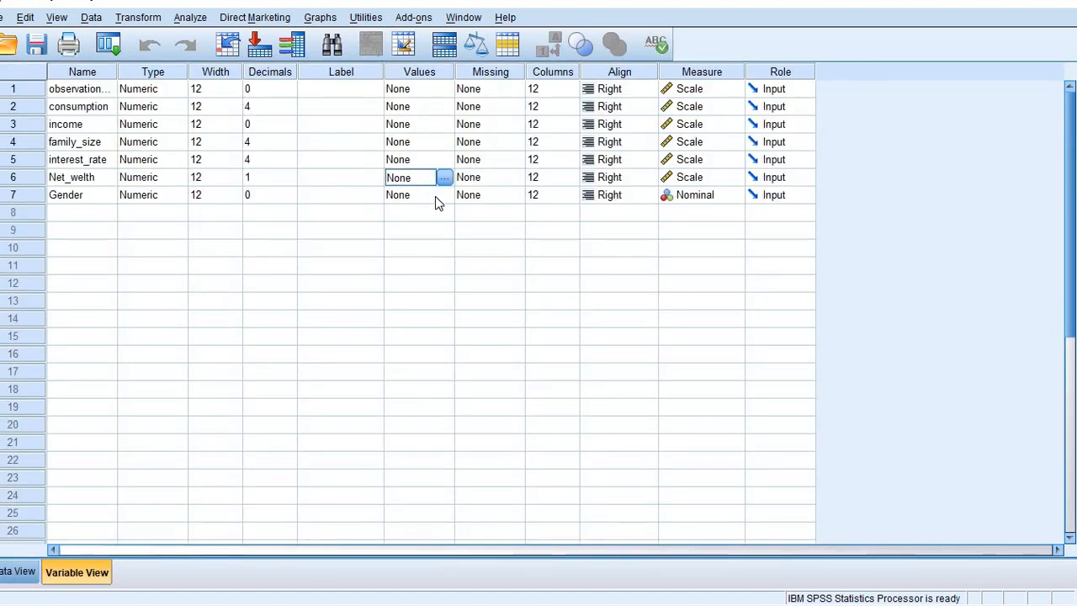
pyautogui.click(435, 198)
pyautogui.click(445, 196)
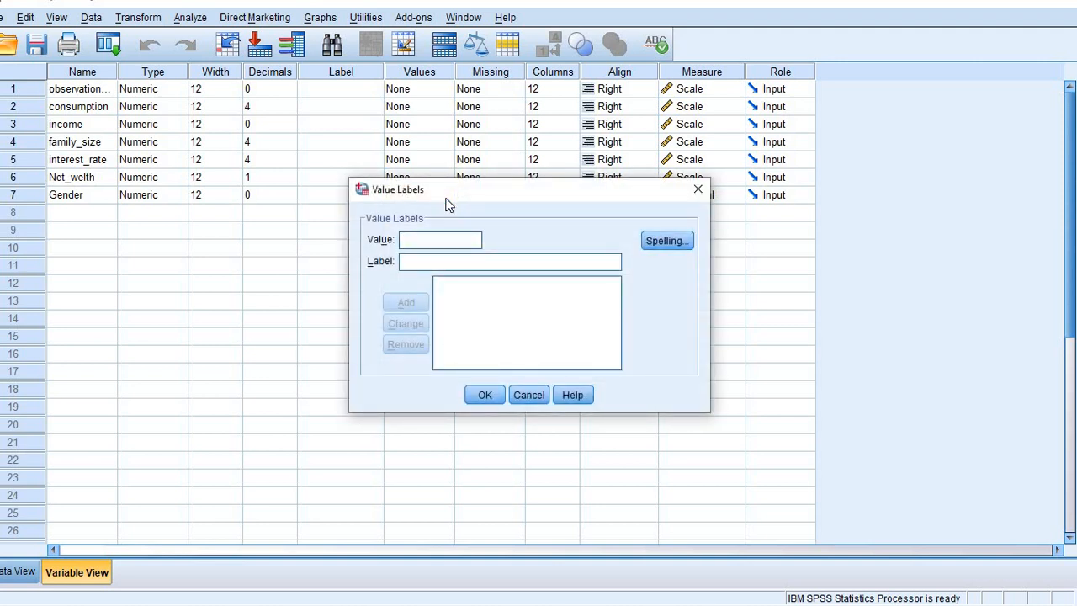
pyautogui.write('0')
pyautogui.click(437, 263)
pyautogui.write('Female')
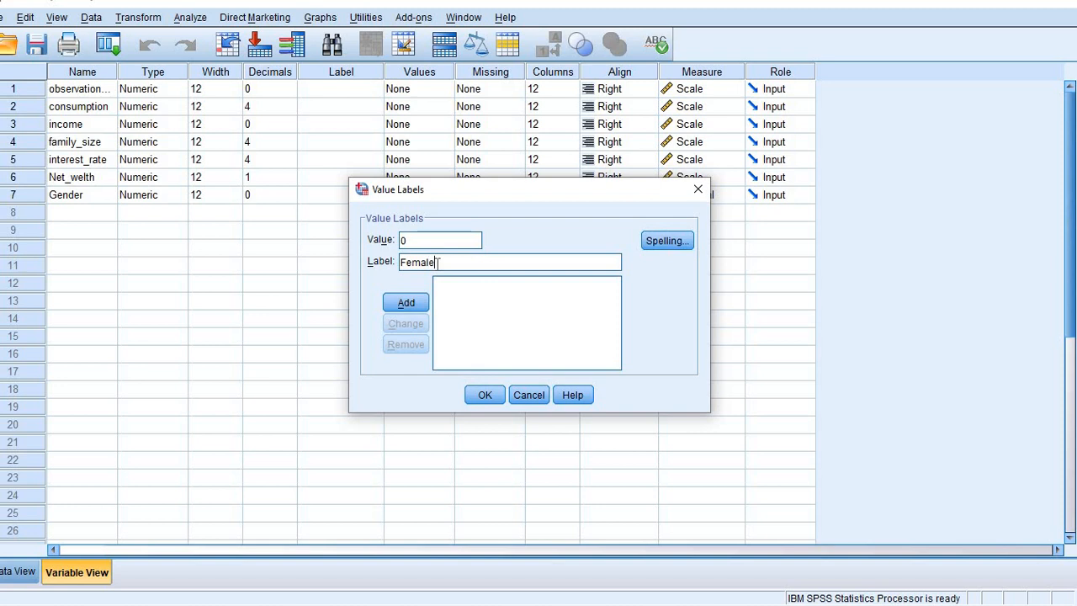
pyautogui.click(408, 302)
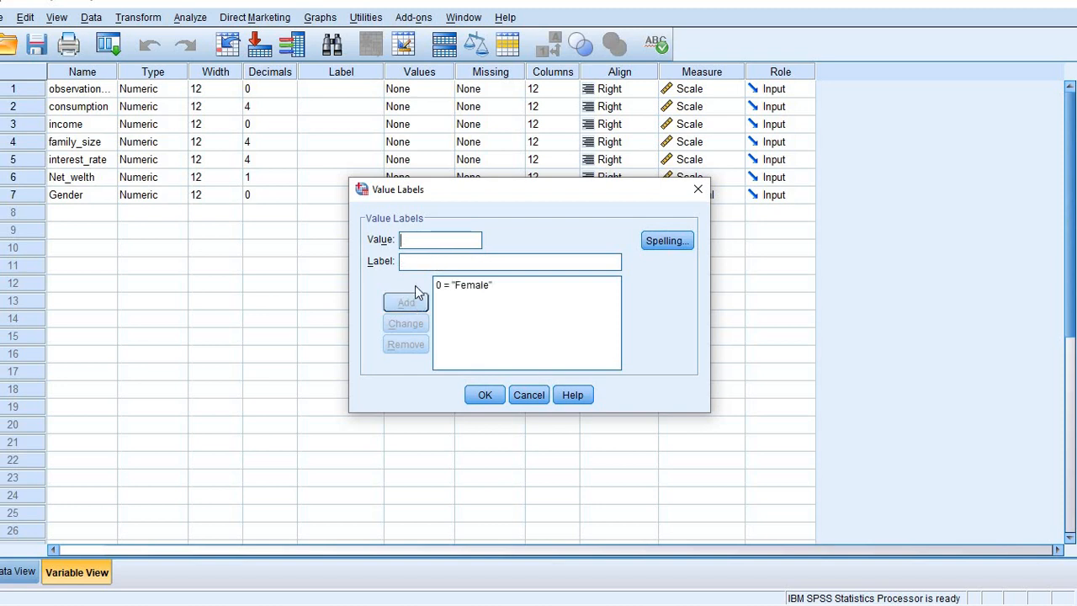
# Step: Add the label Male for Gender value 1, save the labels, and display value labels in the dataset
pyautogui.click(423, 244)
pyautogui.write('1Male')
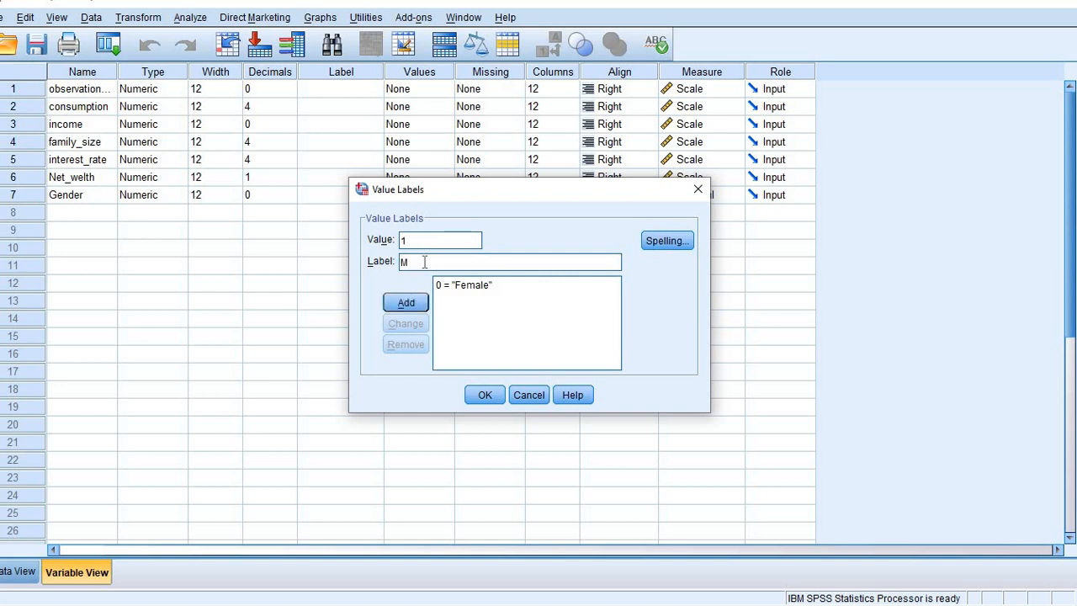
pyautogui.click(409, 303)
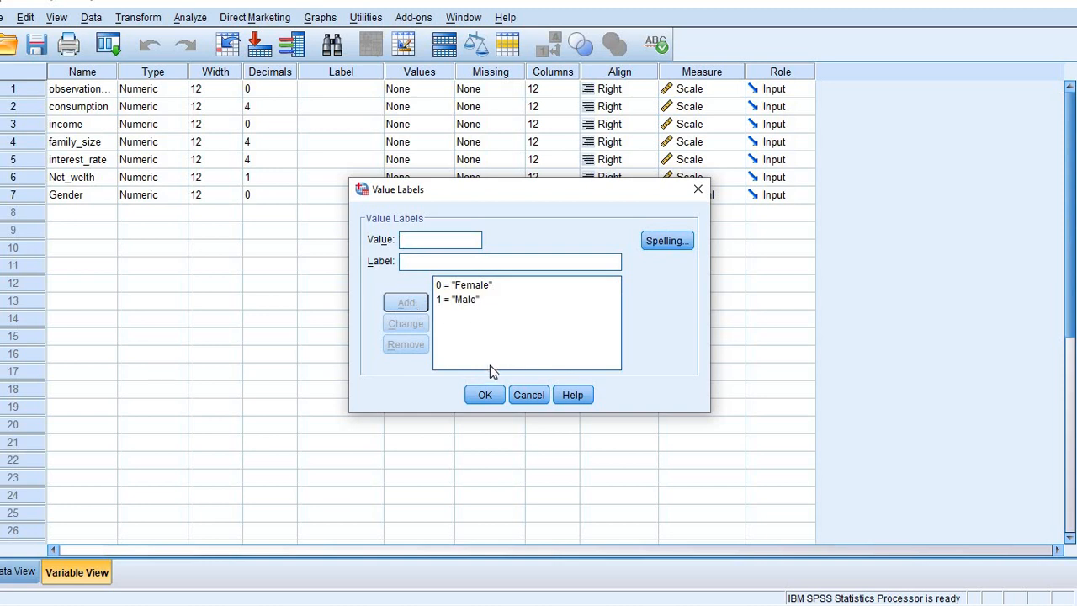
pyautogui.click(490, 394)
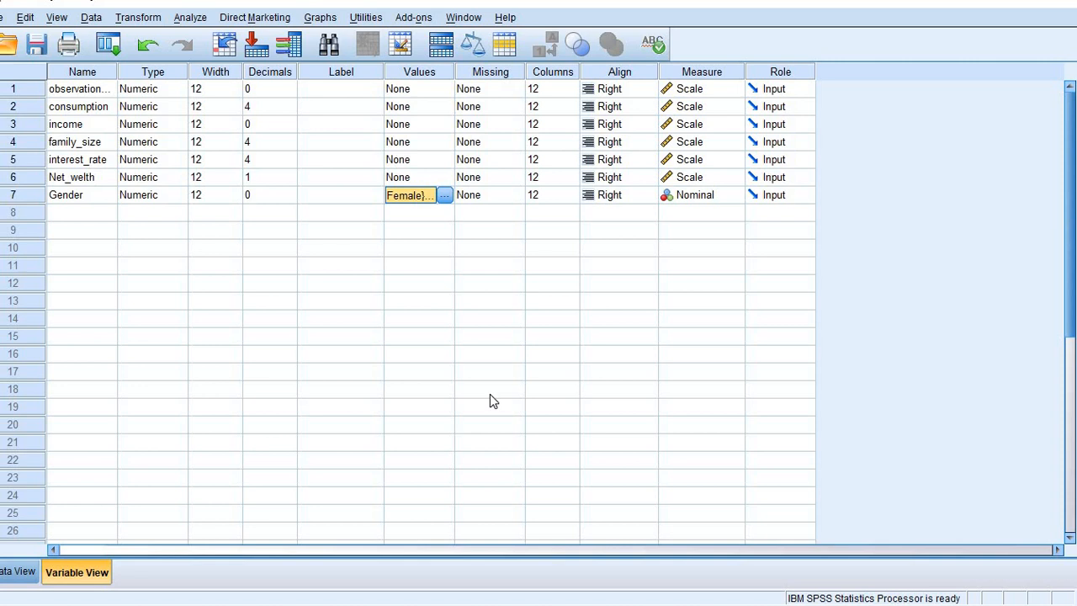
pyautogui.click(23, 572)
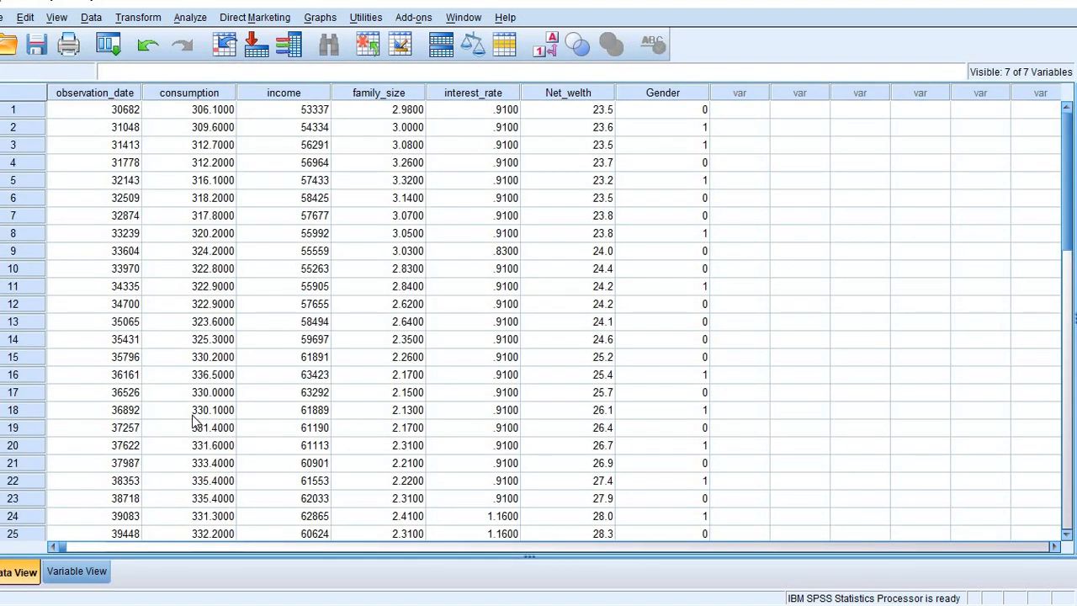
pyautogui.click(545, 51)
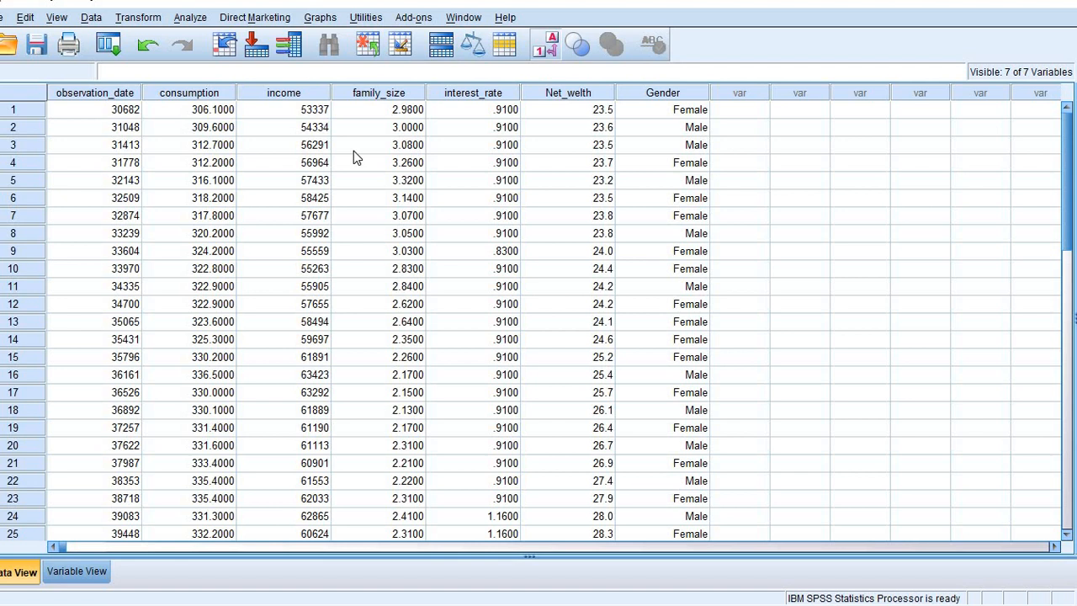
# Step: Set up a linear regression with consumption as the dependent variable and income as the independent variable
pyautogui.click(191, 18)
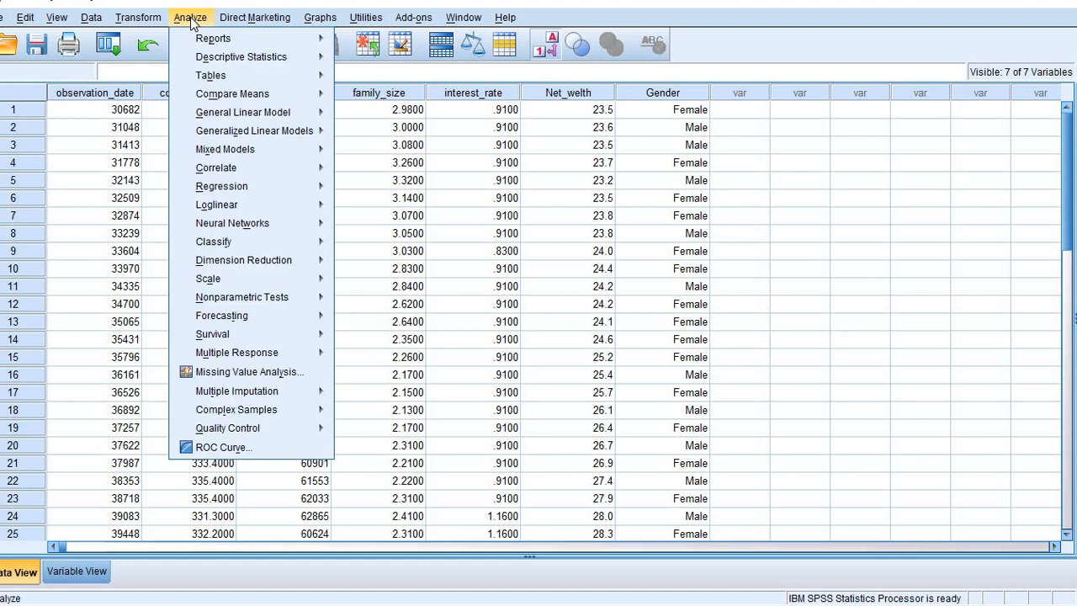
pyautogui.moveTo(269, 186)
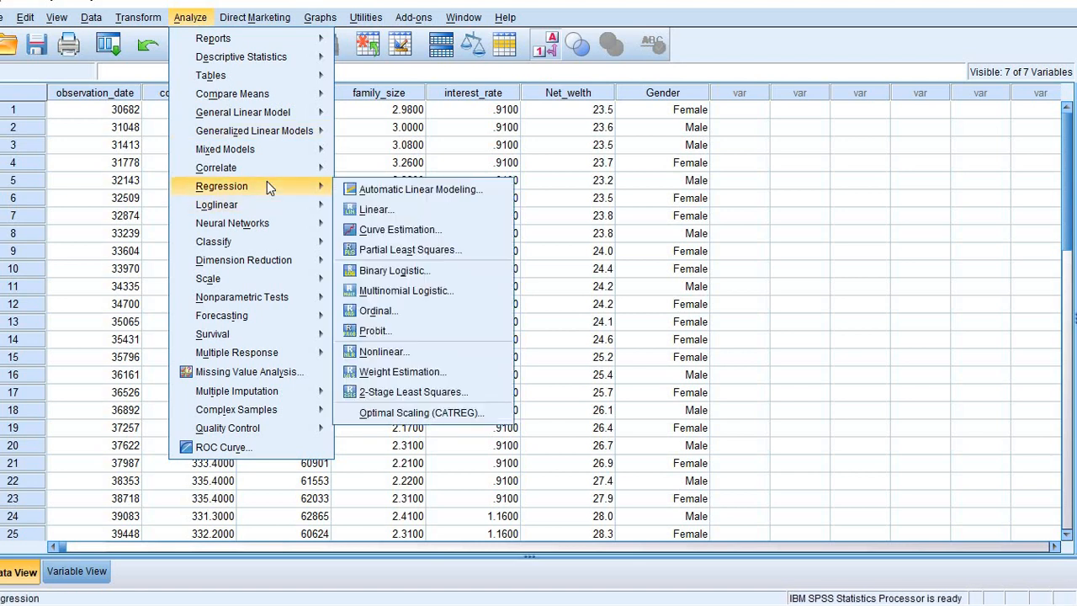
pyautogui.moveTo(304, 191)
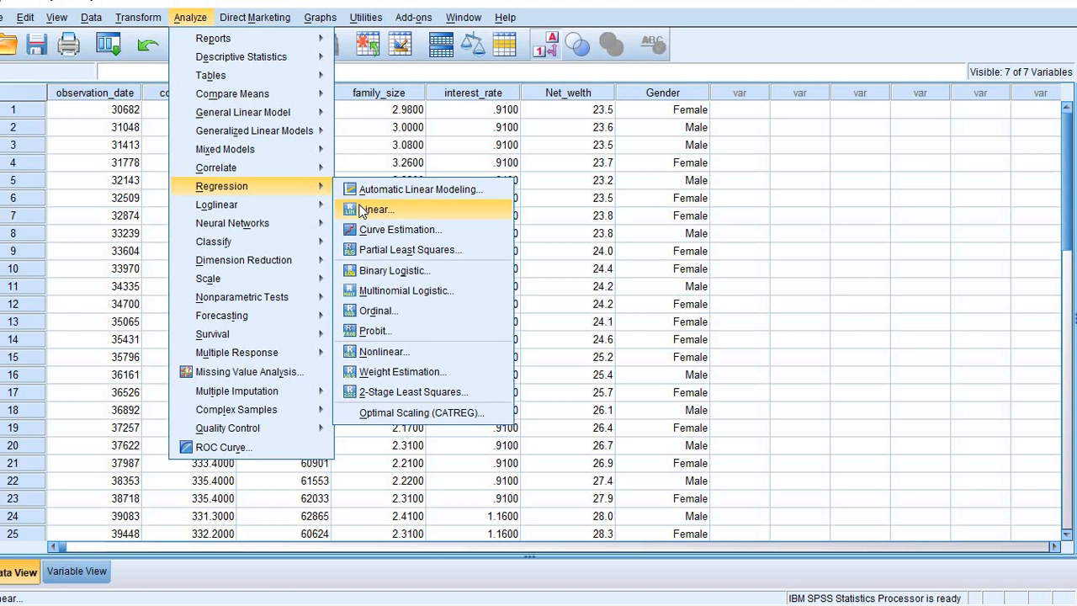
pyautogui.click(361, 210)
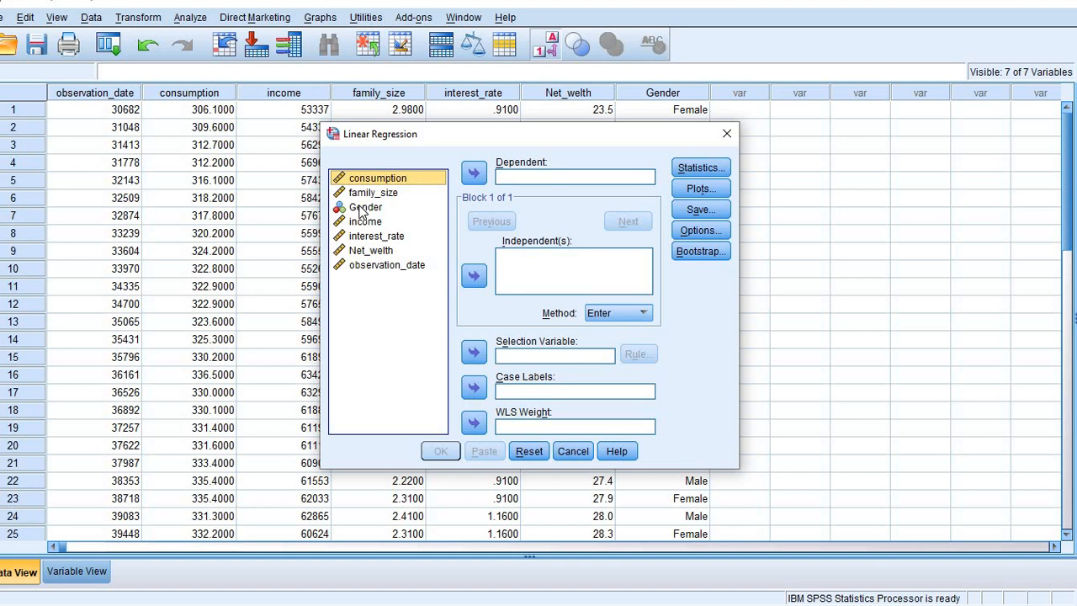
pyautogui.click(474, 175)
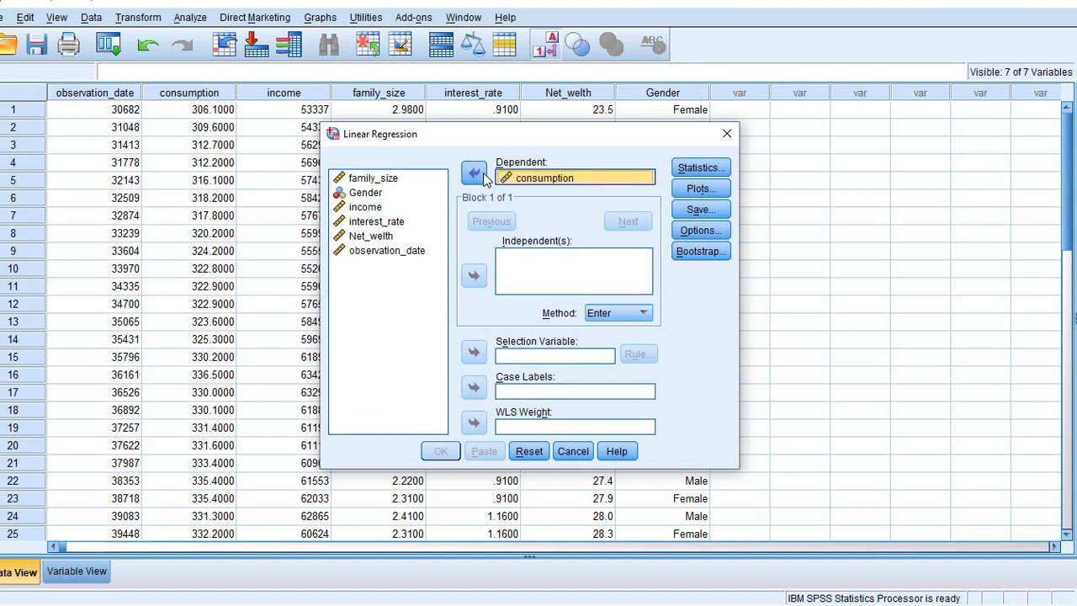
pyautogui.click(379, 207)
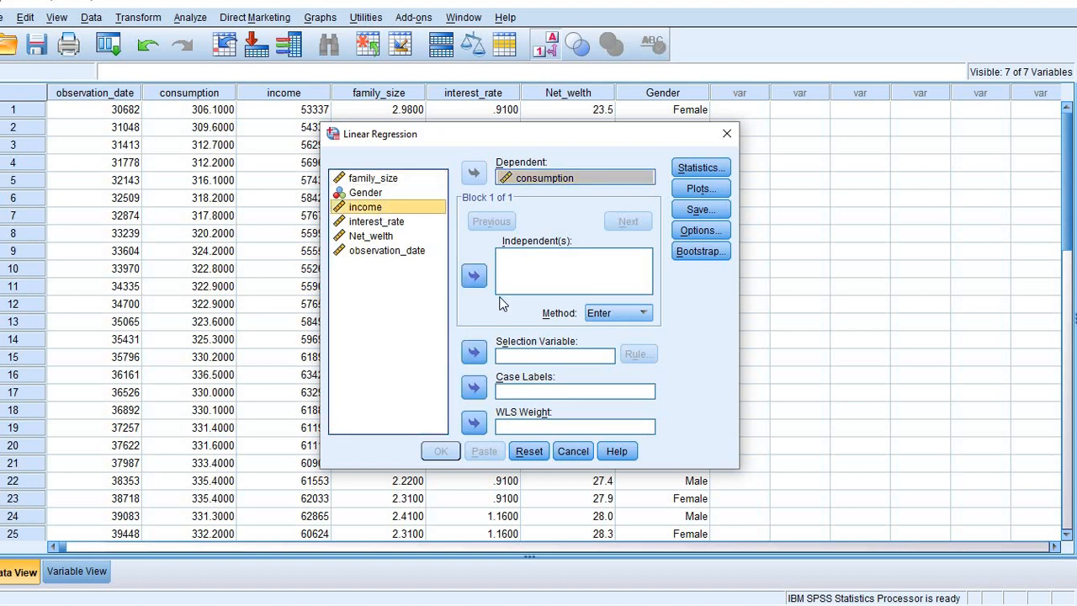
pyautogui.click(474, 277)
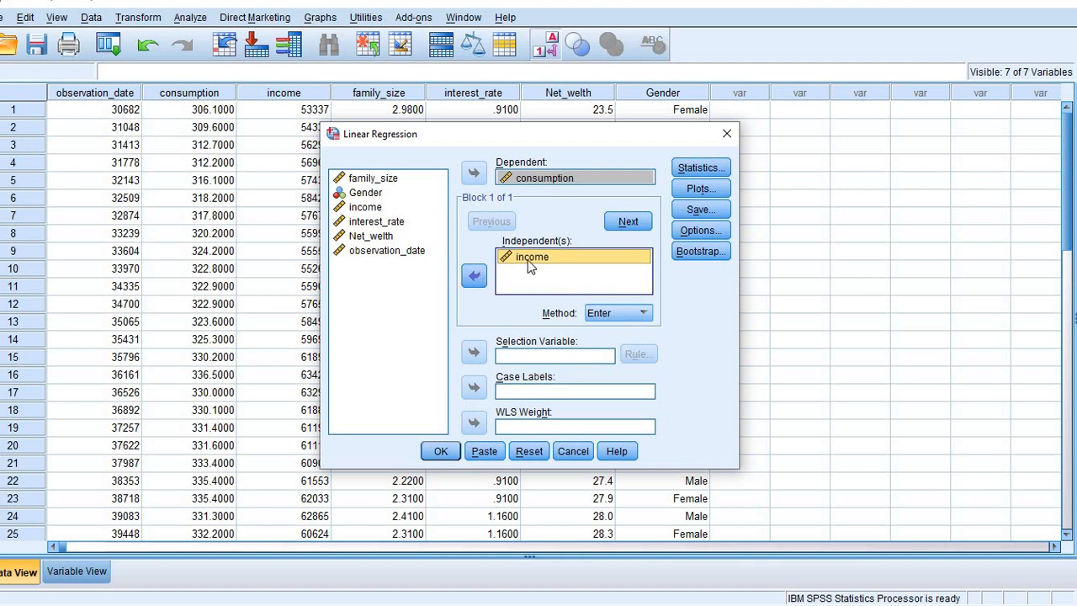
# Step: Review the method and statistics options, keep Enter, Estimates and Model fit, and run the regression
pyautogui.click(616, 314)
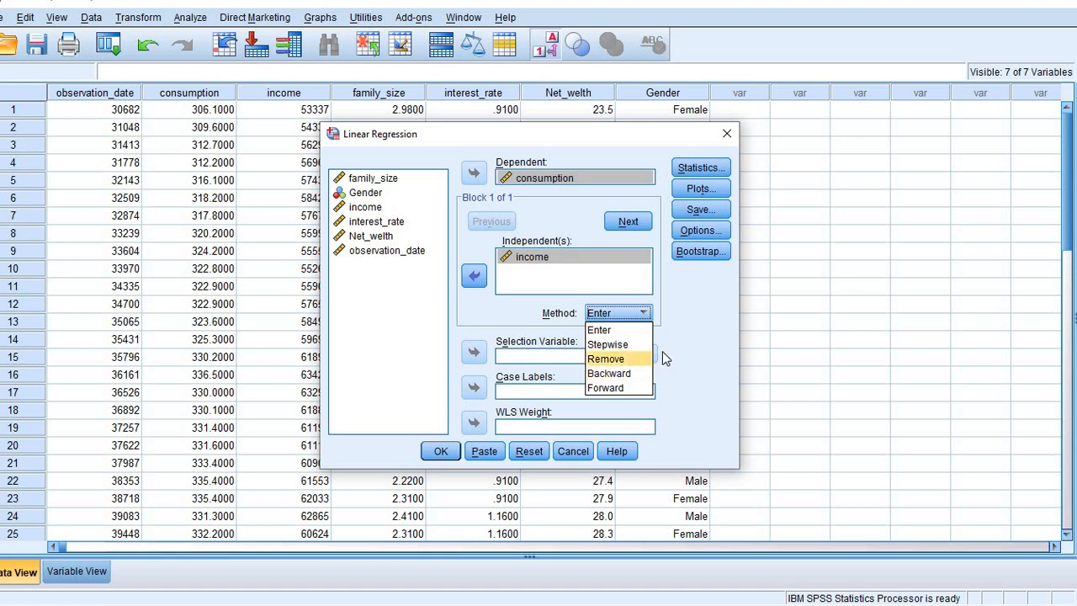
pyautogui.click(693, 342)
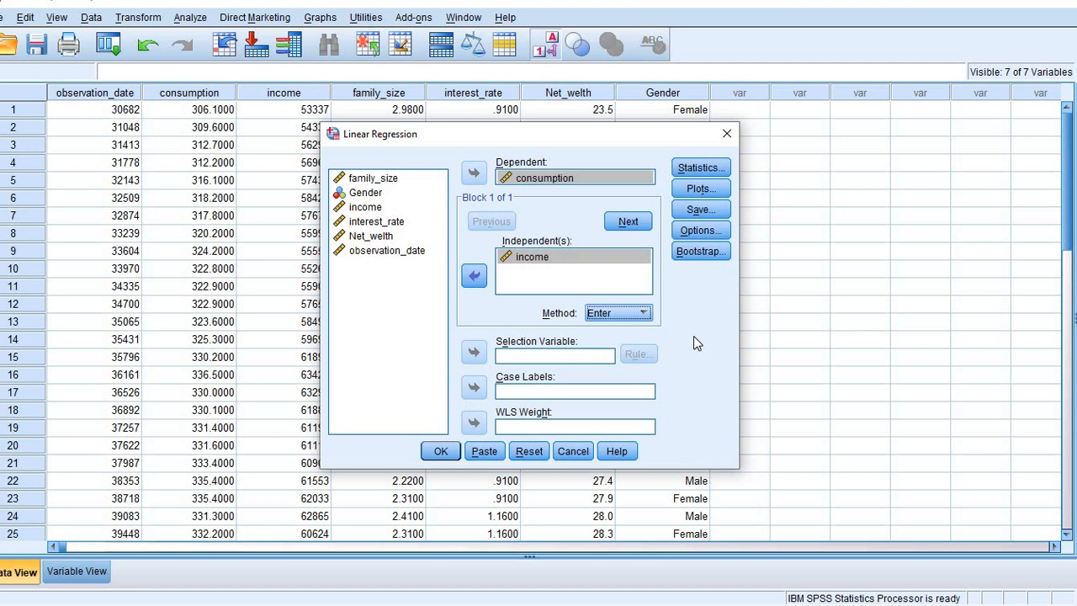
pyautogui.click(703, 170)
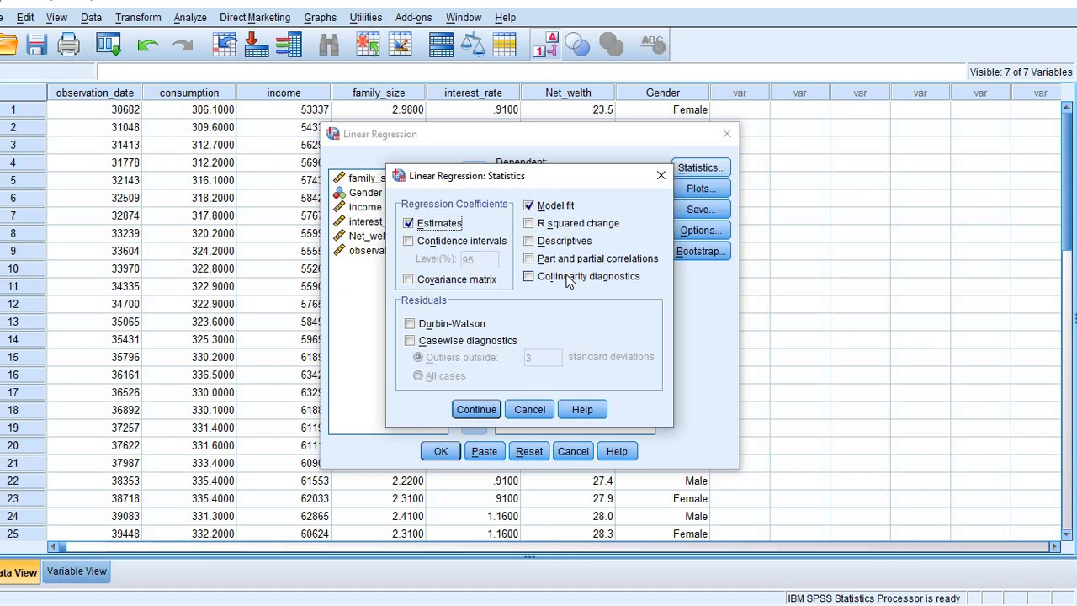
pyautogui.click(463, 409)
pyautogui.click(474, 409)
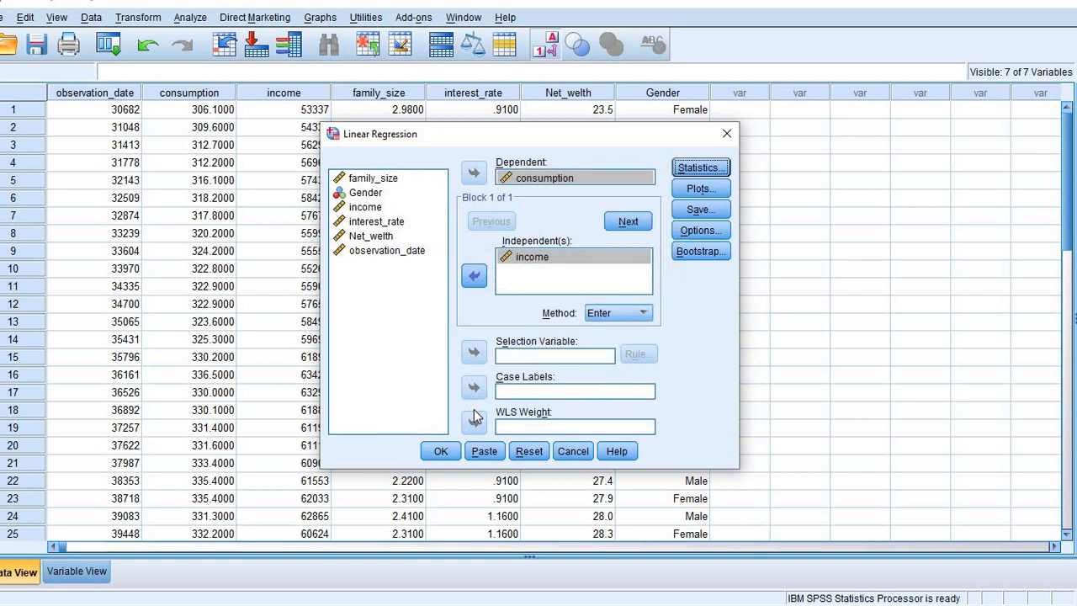
pyautogui.click(439, 452)
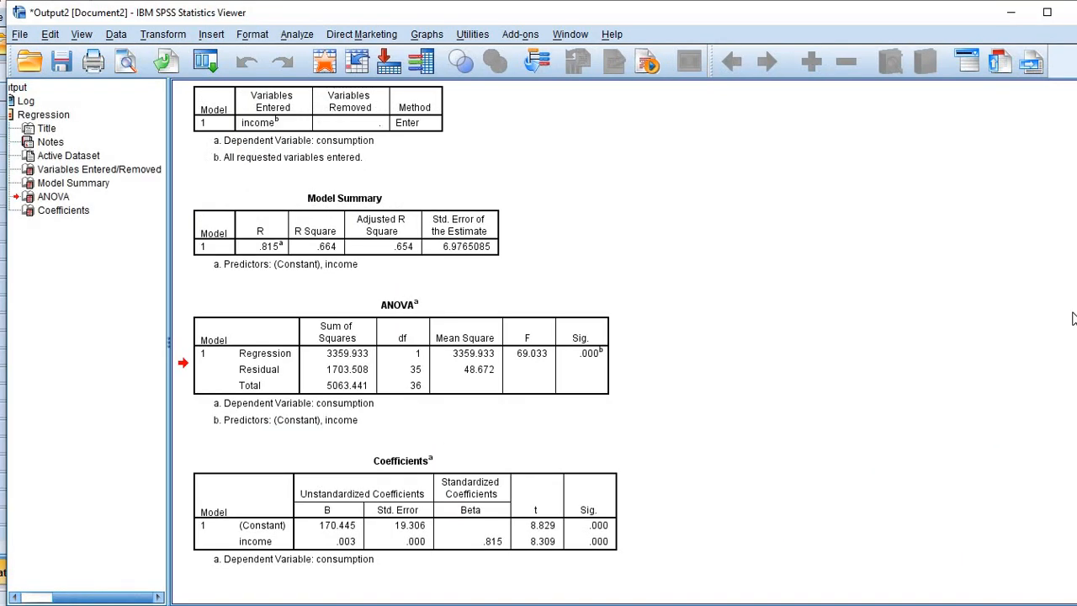
# Step: Look over the Model Summary, ANOVA and Coefficients tables in the regression output
pyautogui.click(470, 264)
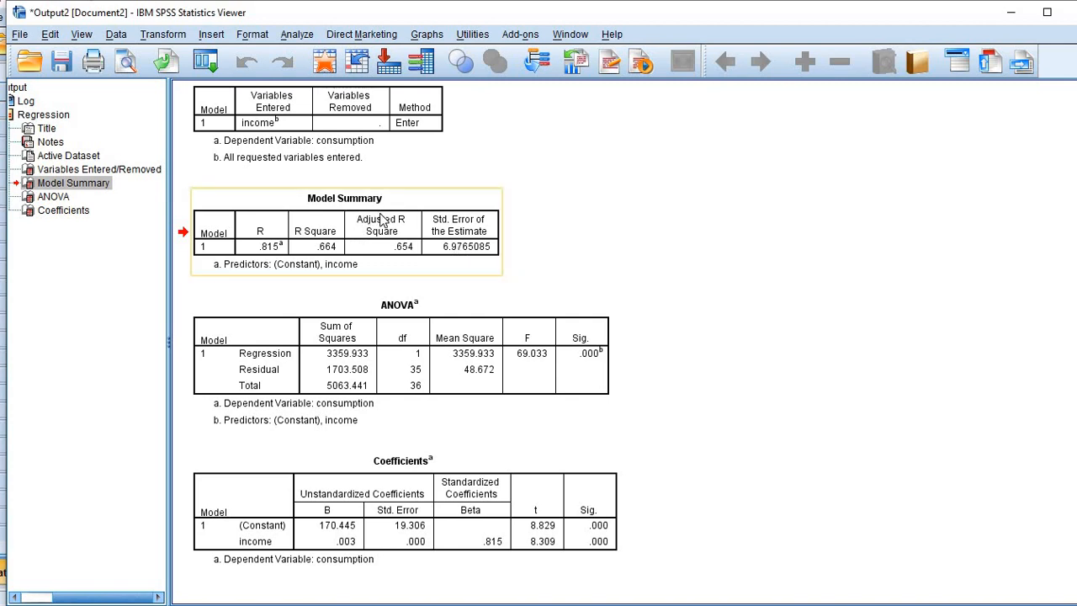
pyautogui.click(380, 215)
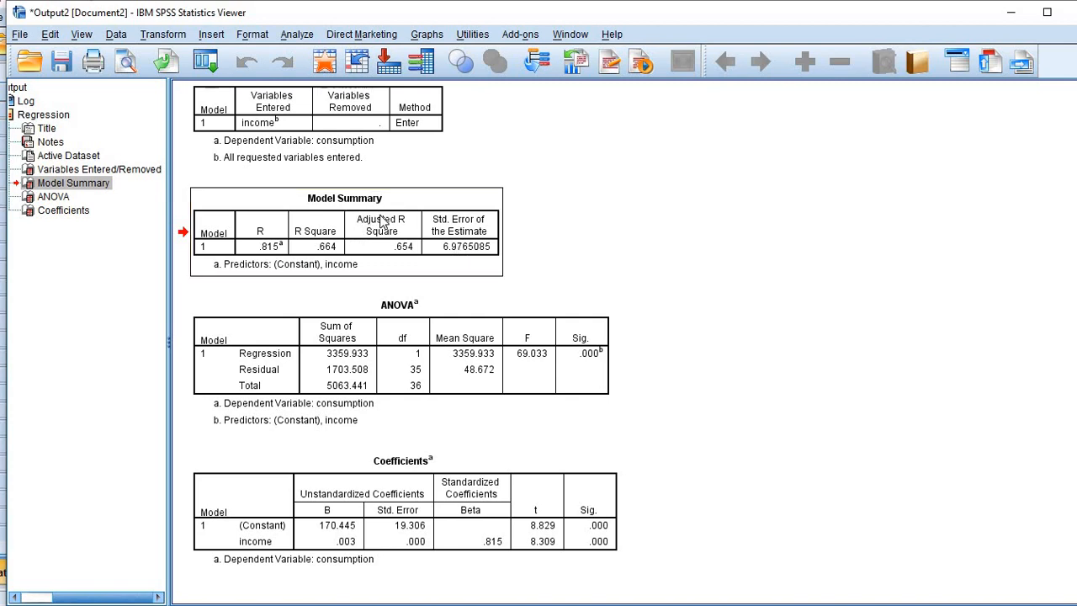
pyautogui.click(402, 373)
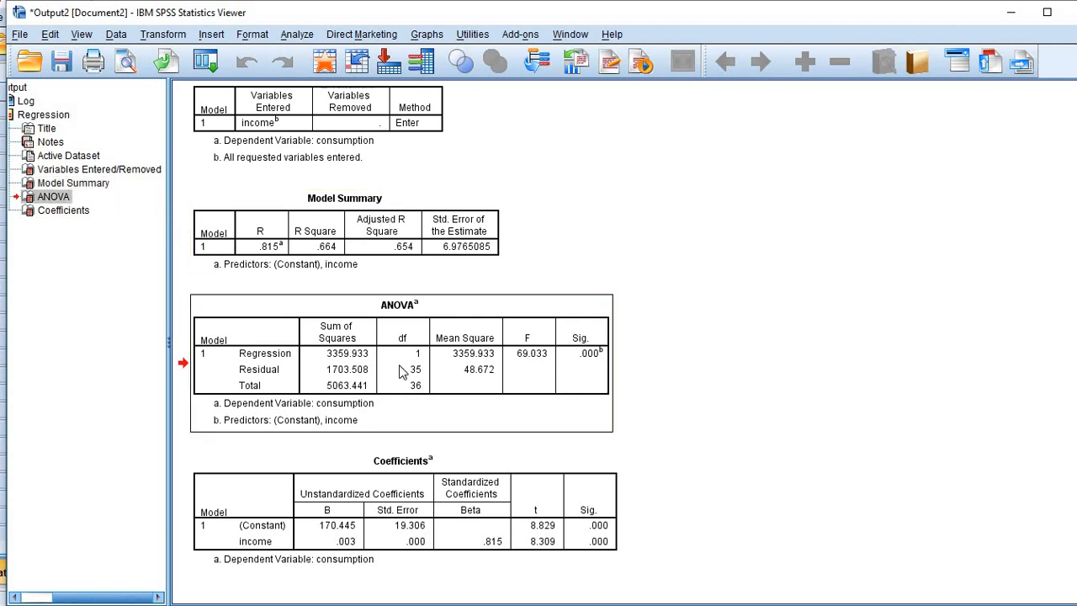
pyautogui.click(366, 498)
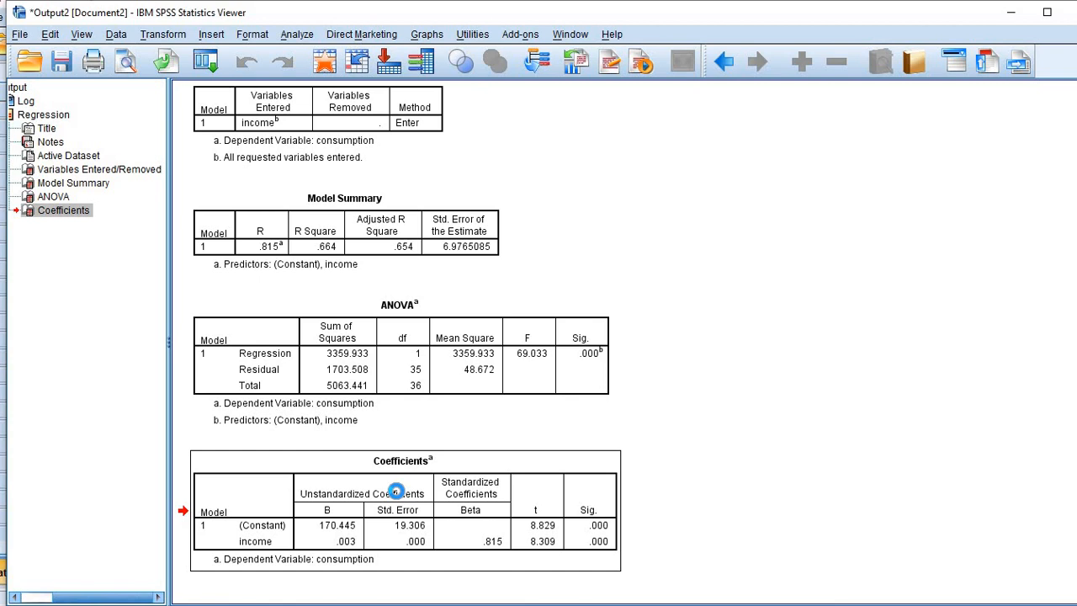
pyautogui.click(396, 491)
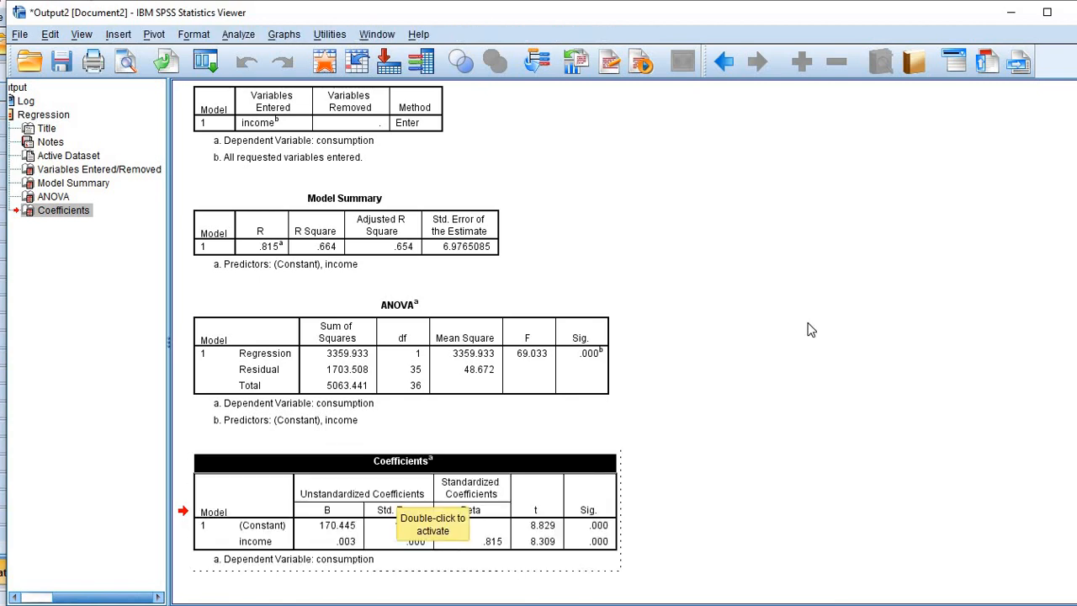
pyautogui.click(943, 263)
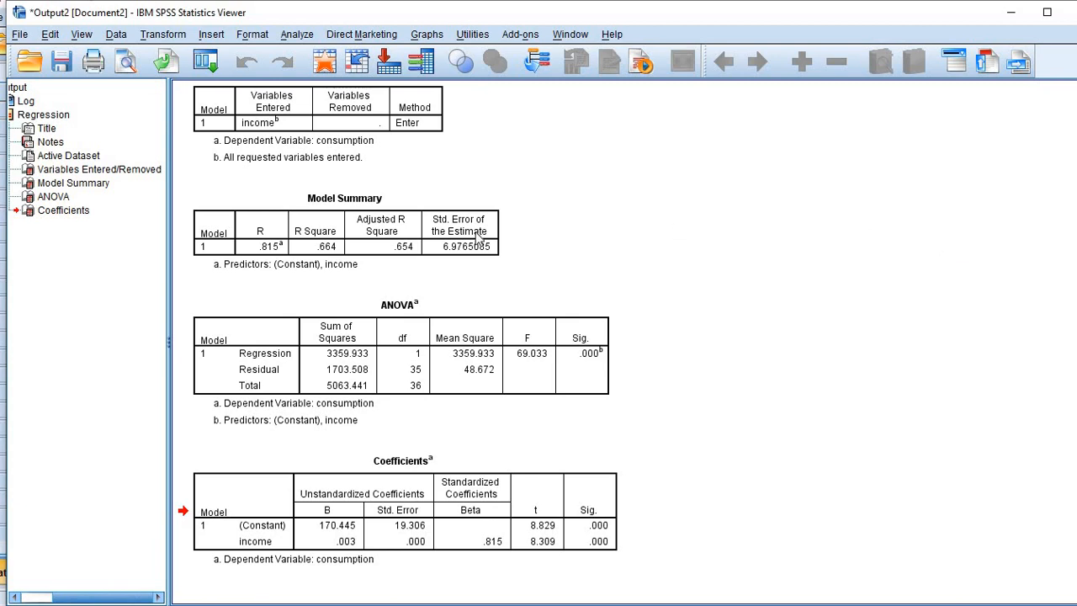
# Step: Examine the R Square and Adjusted R Square values in the Model Summary table
pyautogui.click(337, 246)
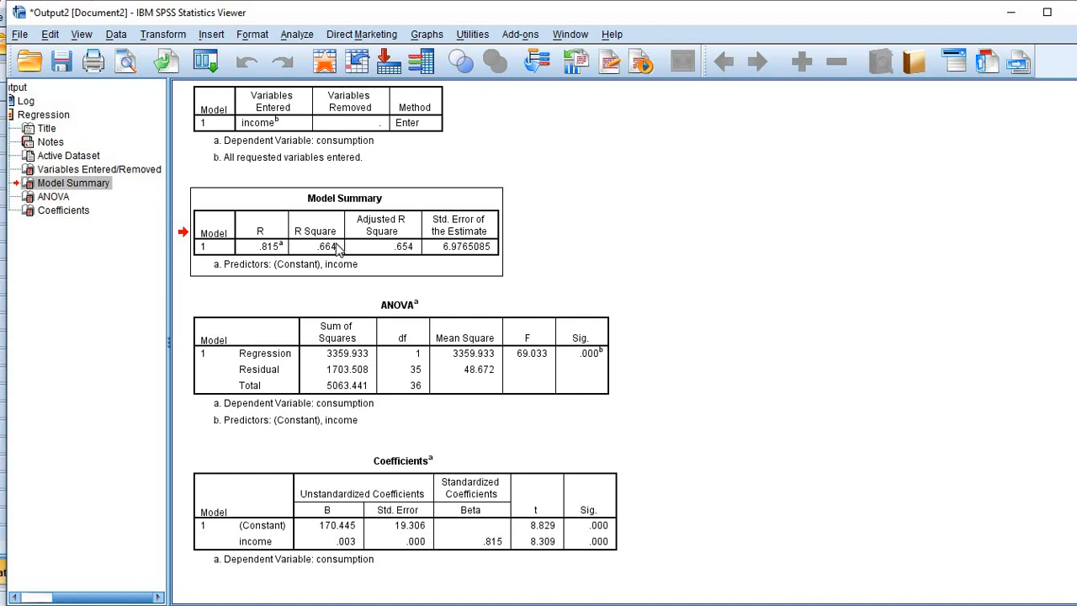
pyautogui.press('Down')
pyautogui.press('Down')
pyautogui.press('Up')
pyautogui.press('Up')
pyautogui.click(396, 239)
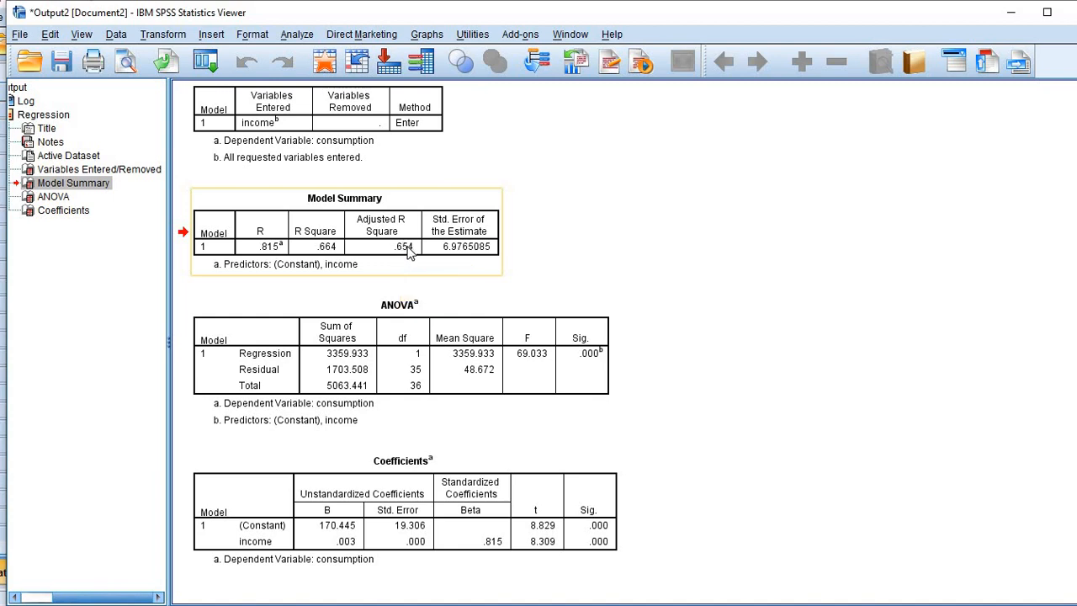
pyautogui.doubleClick(404, 254)
pyautogui.click(453, 261)
pyautogui.click(400, 249)
# Step: Examine the regression row's mean square, F and Sig. values in the ANOVA table
pyautogui.click(433, 379)
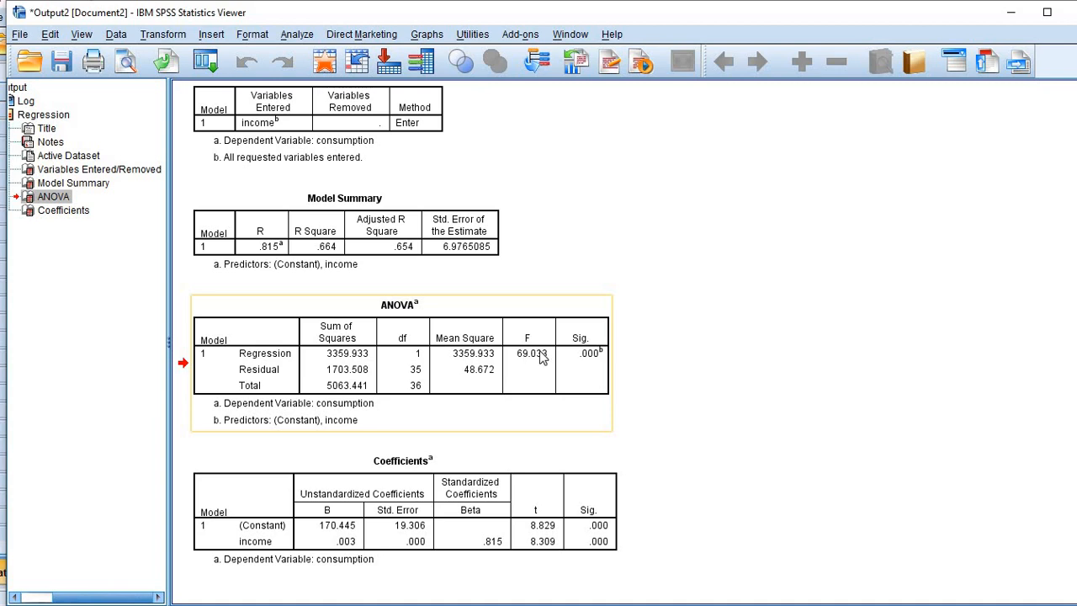
pyautogui.click(851, 351)
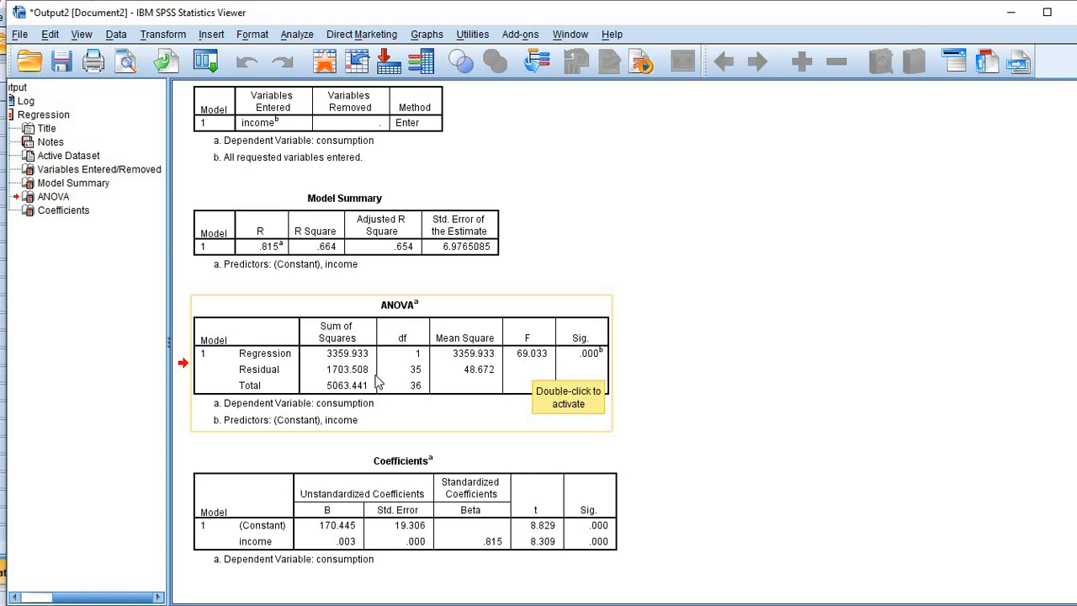
pyautogui.click(484, 355)
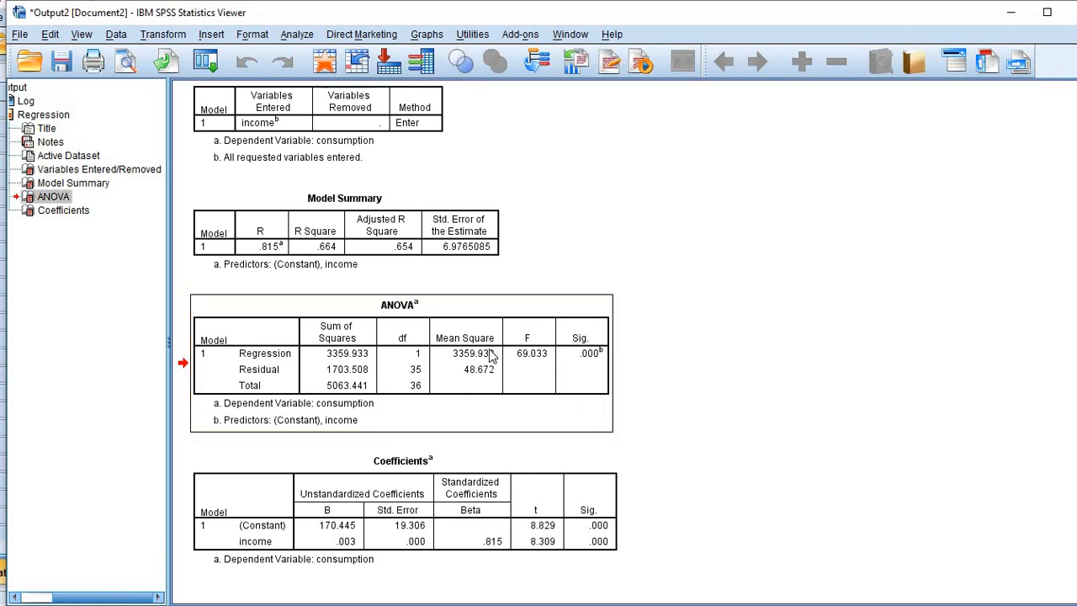
pyautogui.click(593, 359)
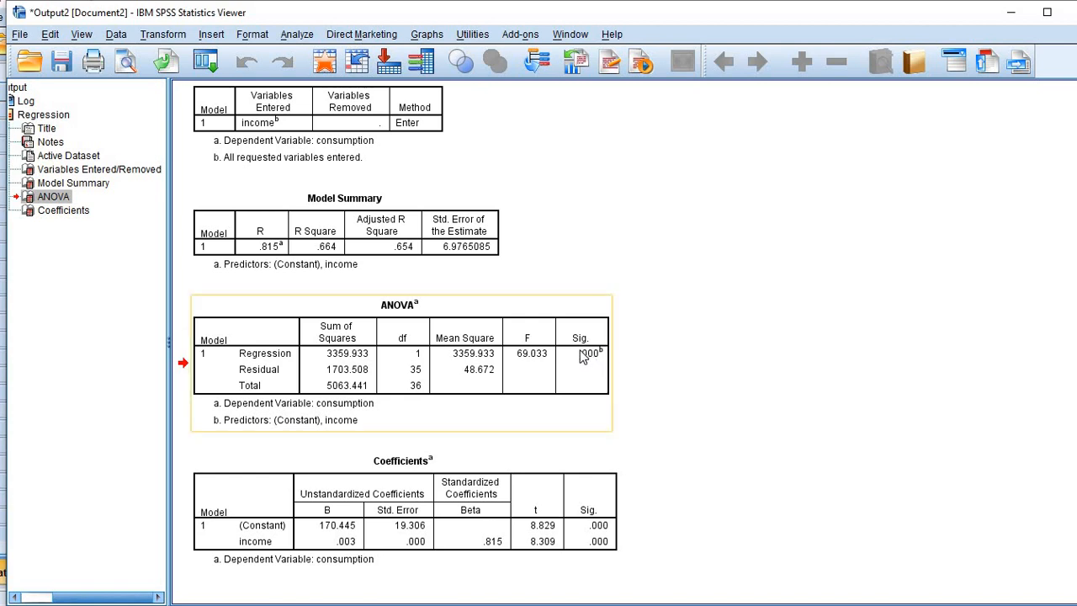
pyautogui.moveTo(591, 354); pyautogui.dragTo(595, 359)
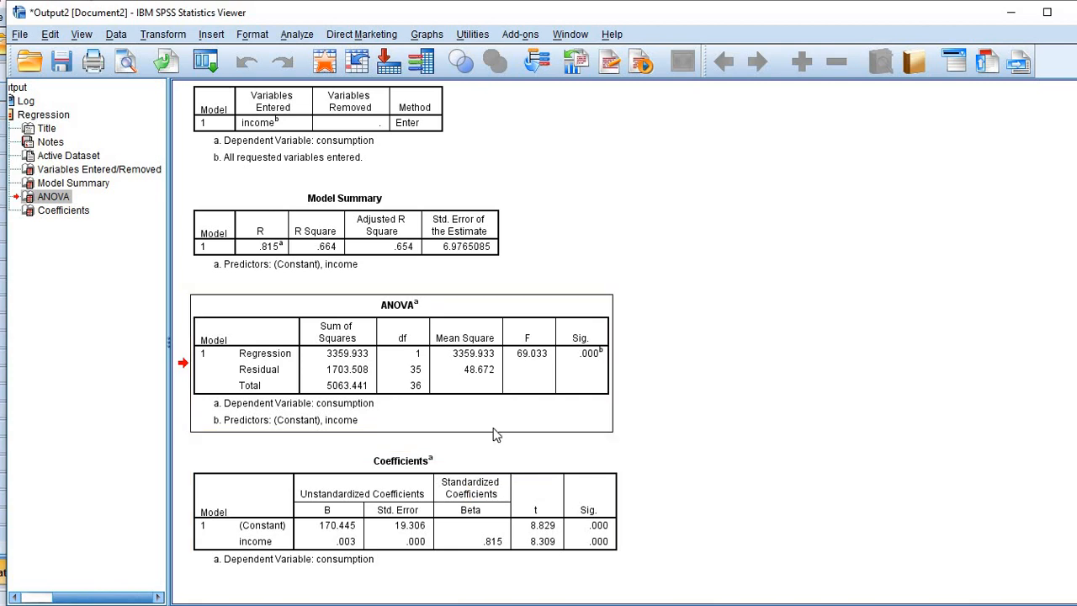
# Step: Examine the constant and income rows of the Coefficients table against the ANOVA table, including B, Beta and Sig
pyautogui.click(473, 498)
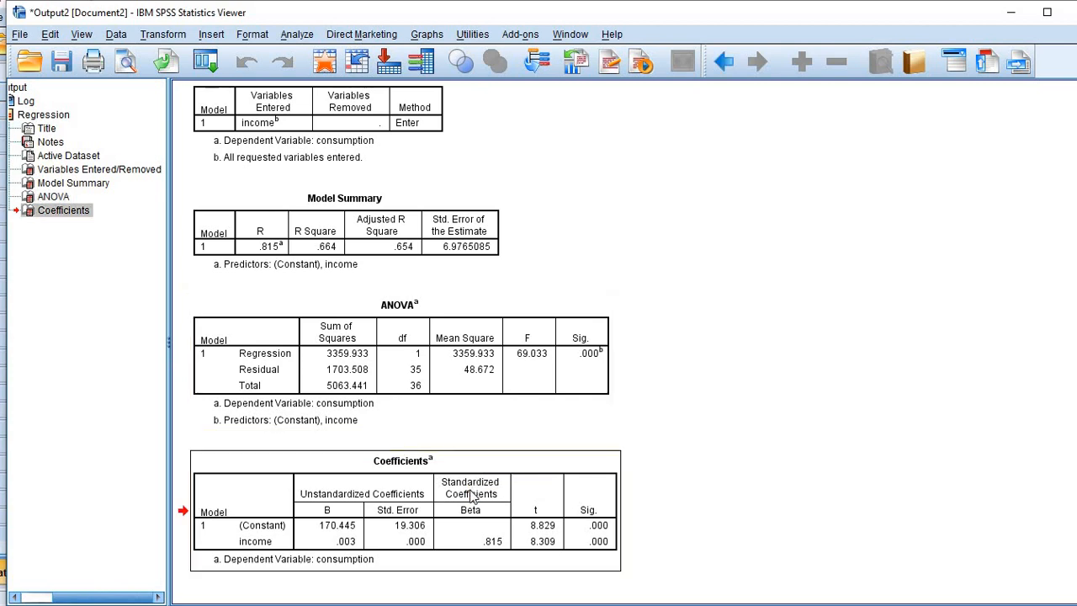
pyautogui.click(486, 434)
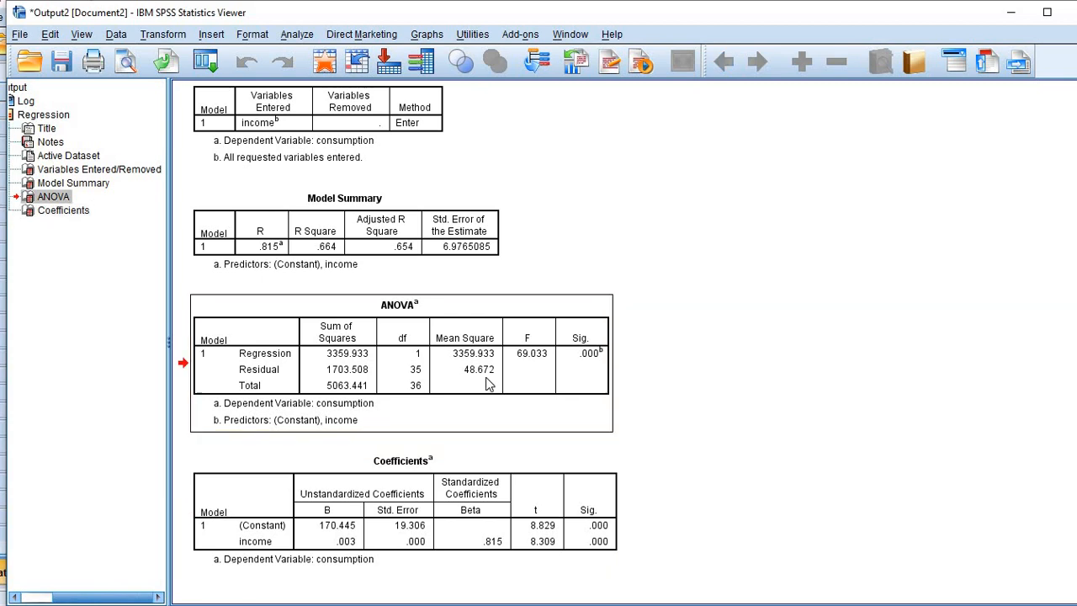
pyautogui.click(434, 521)
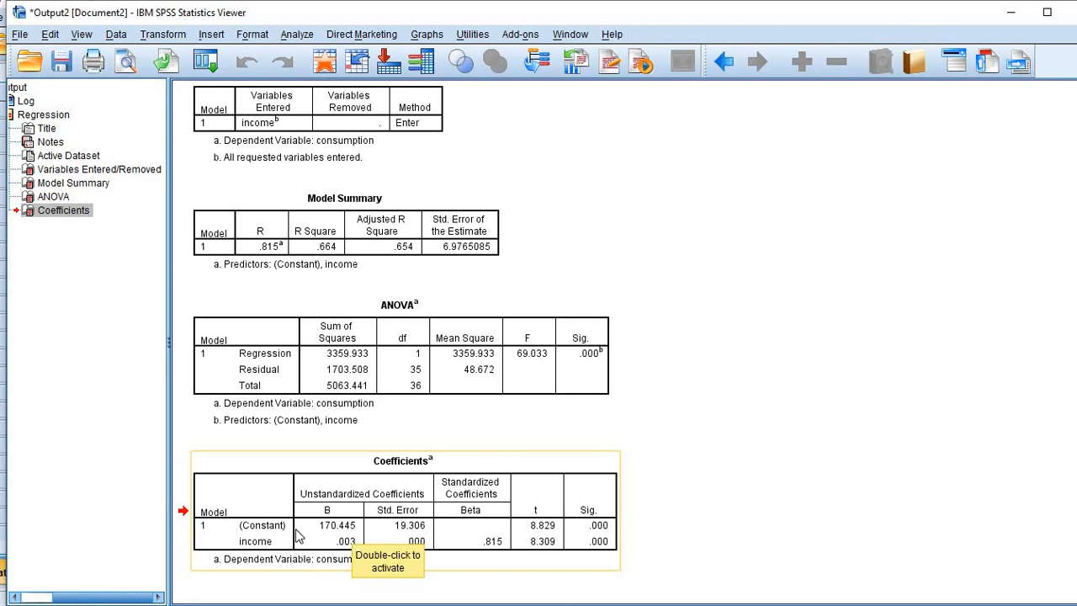
pyautogui.click(335, 535)
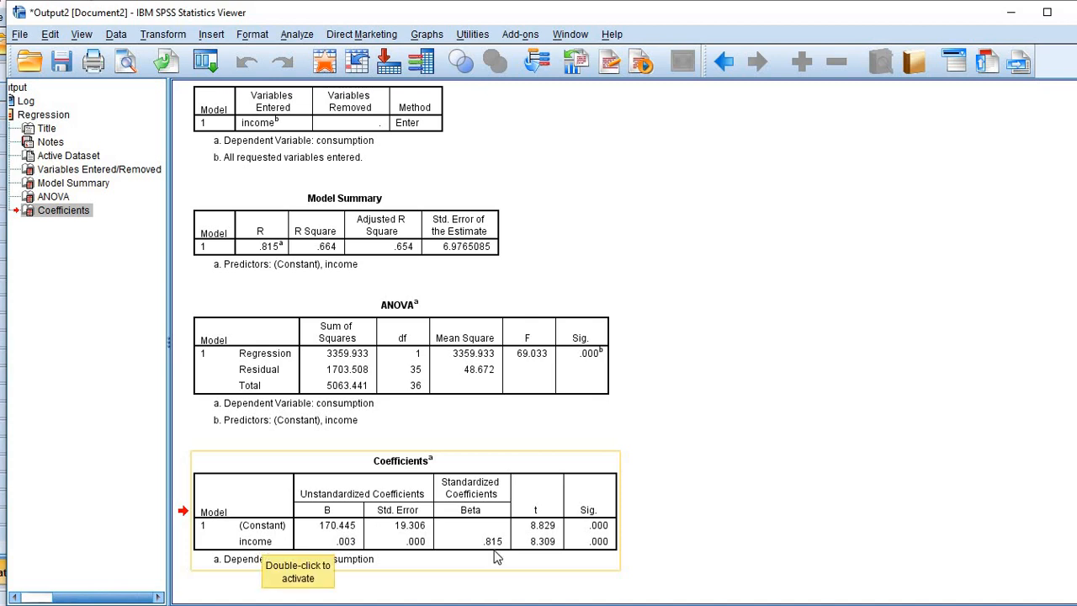
pyautogui.doubleClick(595, 534)
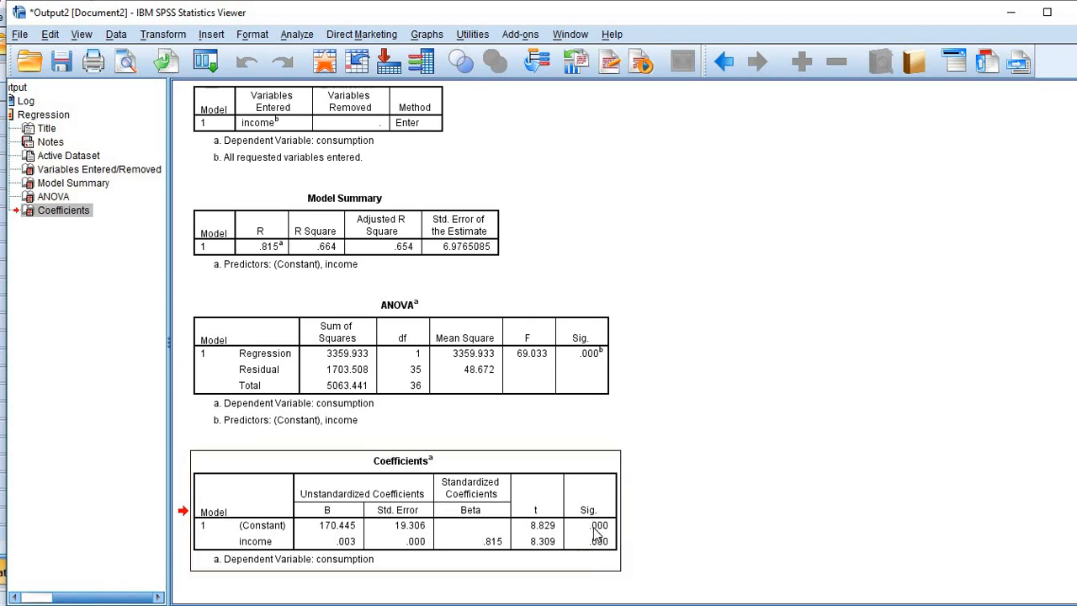
# Step: Examine the income predictor's B coefficient and its Sig. value in the Coefficients table
pyautogui.click(544, 526)
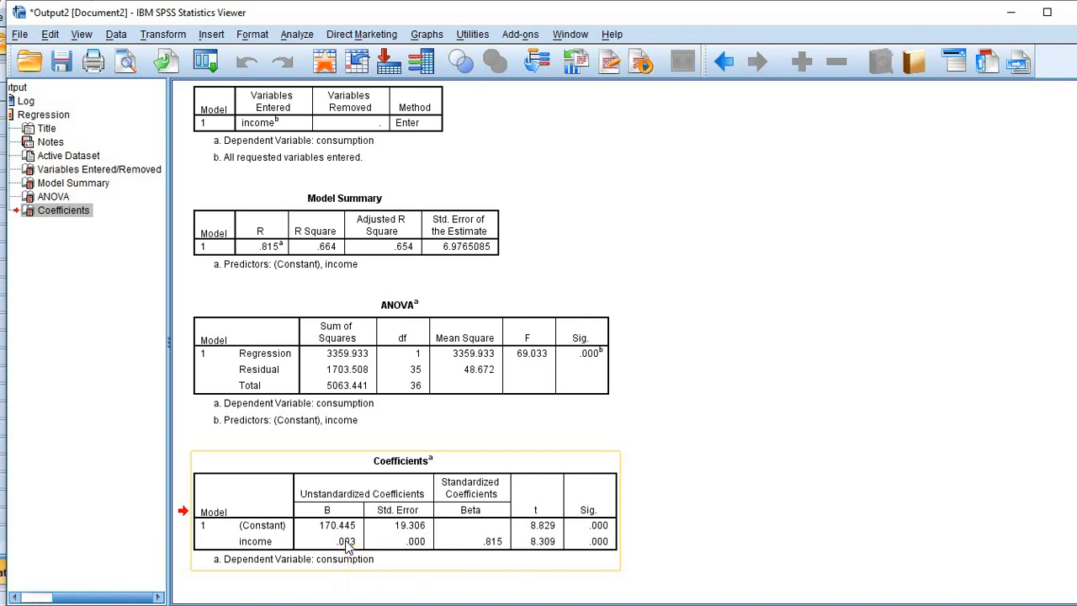
pyautogui.click(265, 542)
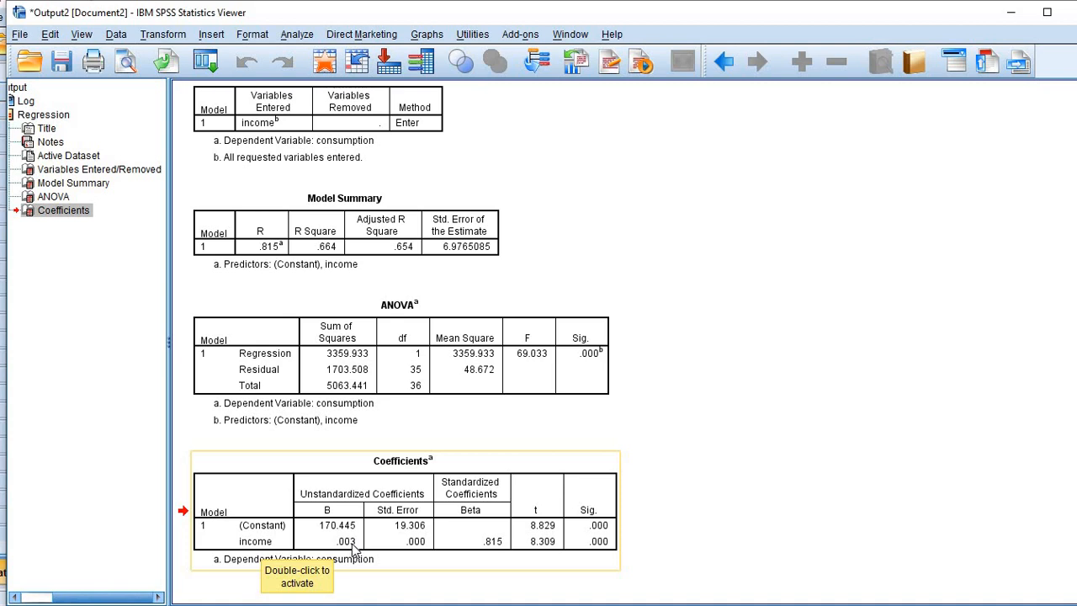
pyautogui.click(270, 547)
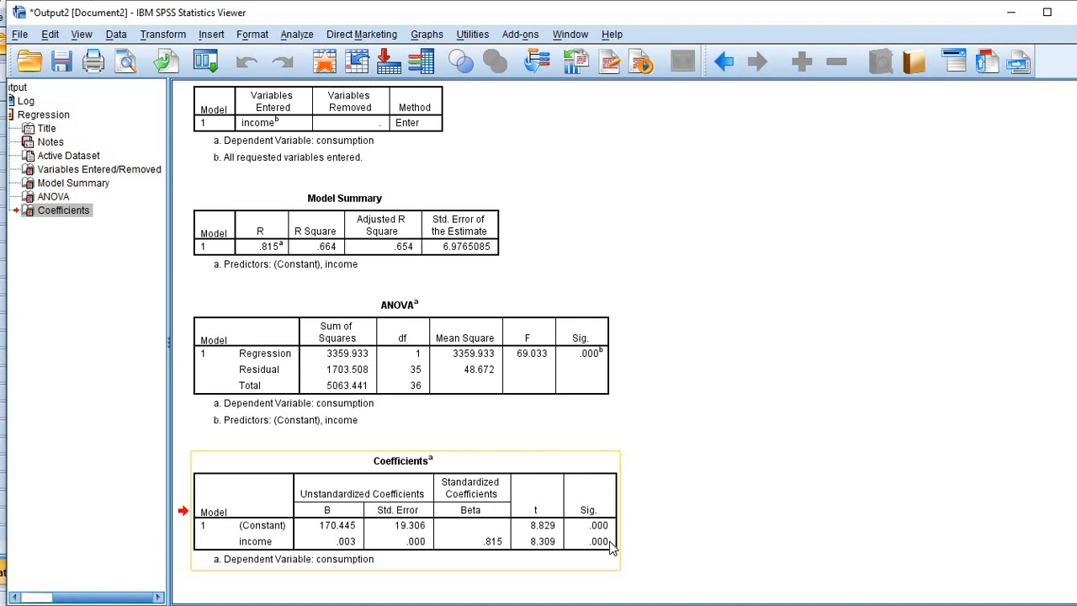
pyautogui.click(282, 544)
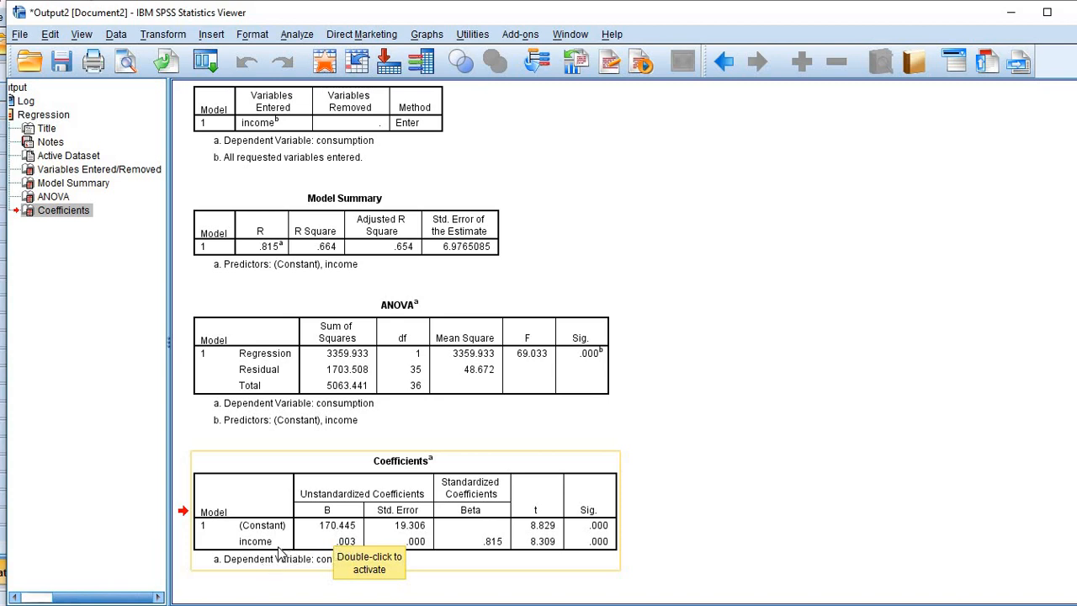
pyautogui.click(344, 545)
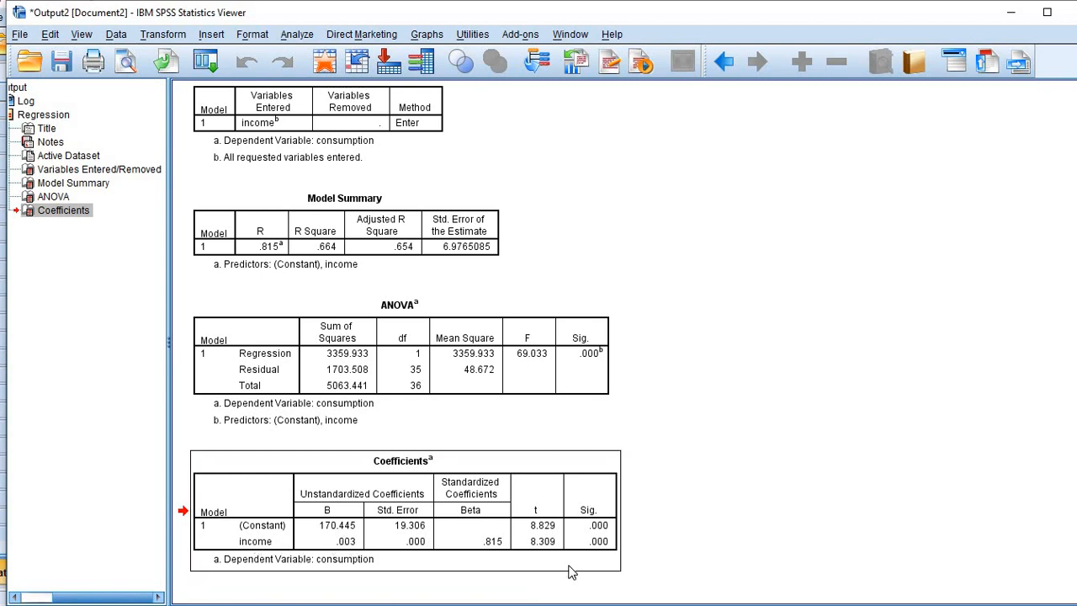
pyautogui.click(608, 545)
pyautogui.click(363, 526)
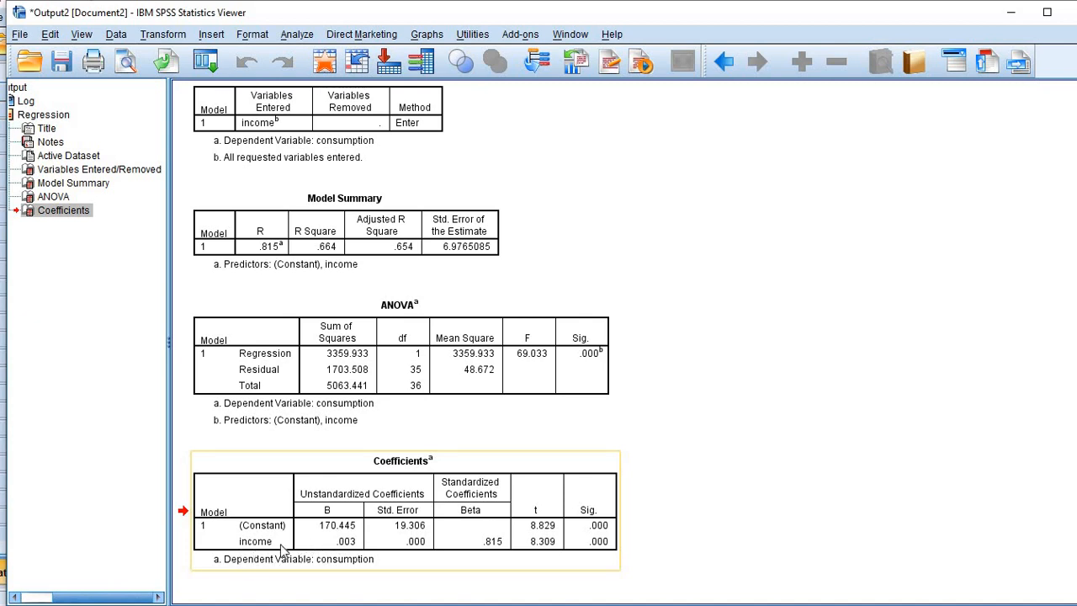
# Step: Activate the Coefficients table and inspect the income B coefficient at full precision, leaving it unchanged
pyautogui.doubleClick(347, 543)
pyautogui.click(346, 540)
pyautogui.doubleClick(346, 543)
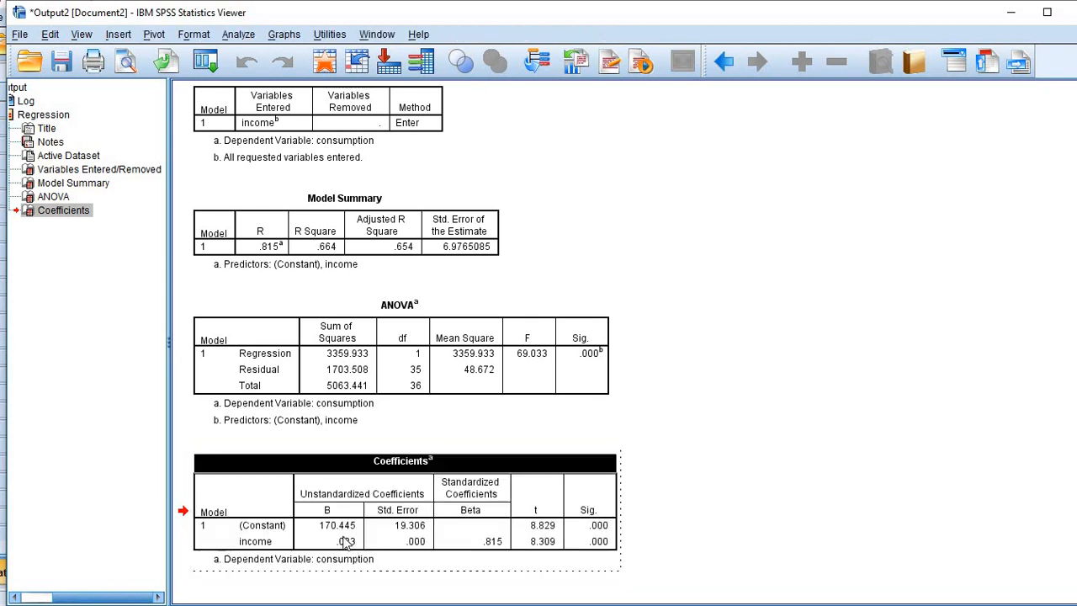
pyautogui.click(346, 541)
pyautogui.doubleClick(345, 544)
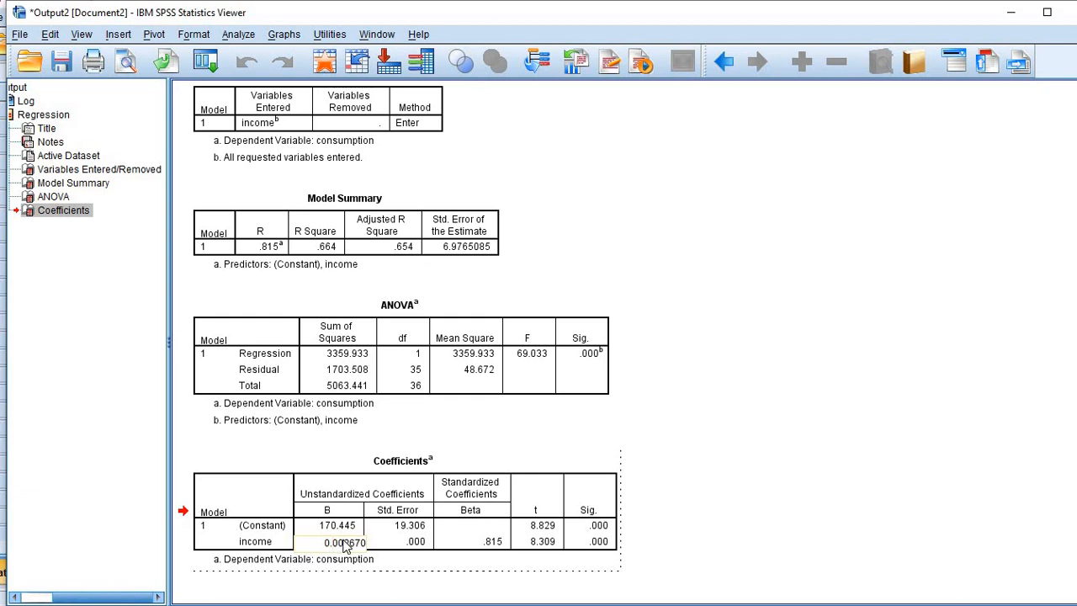
pyautogui.click(710, 376)
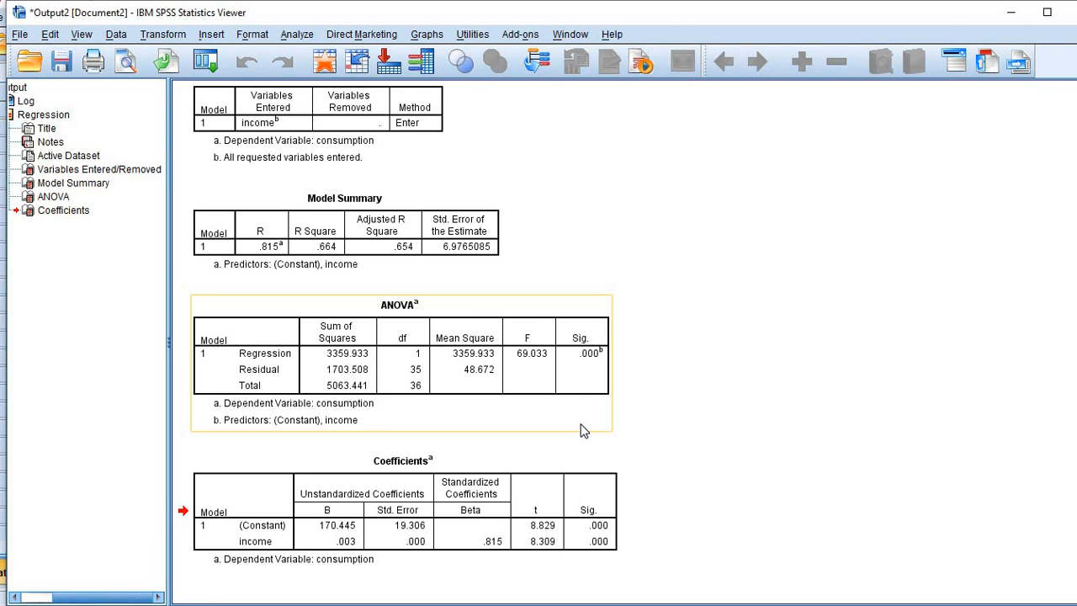
# Step: Return to the dataset and look over the consumption, income, family_size and Net_welth columns
pyautogui.click(1020, 20)
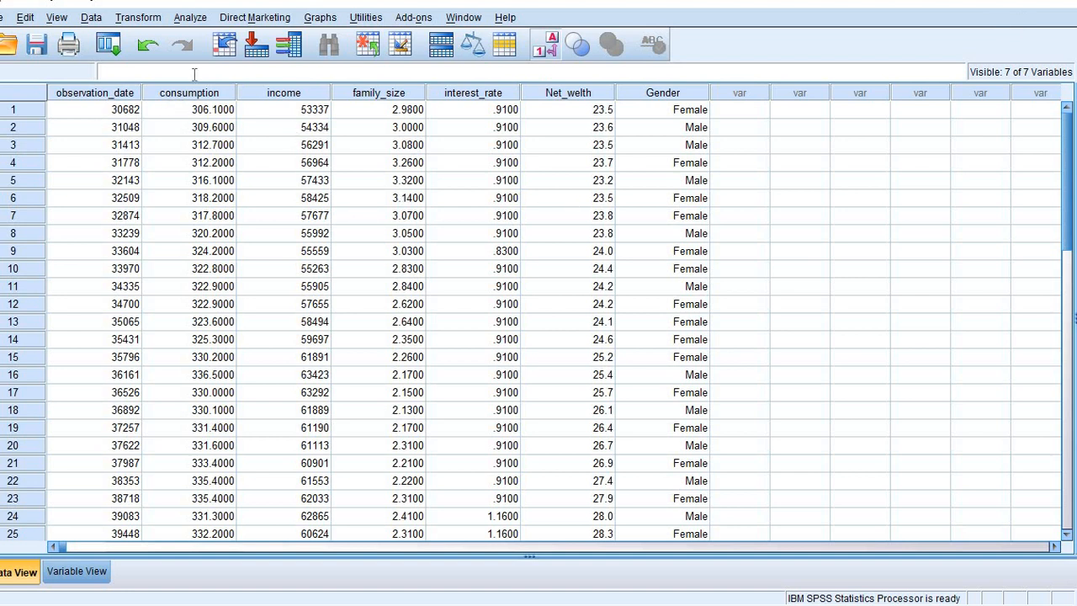
pyautogui.click(188, 95)
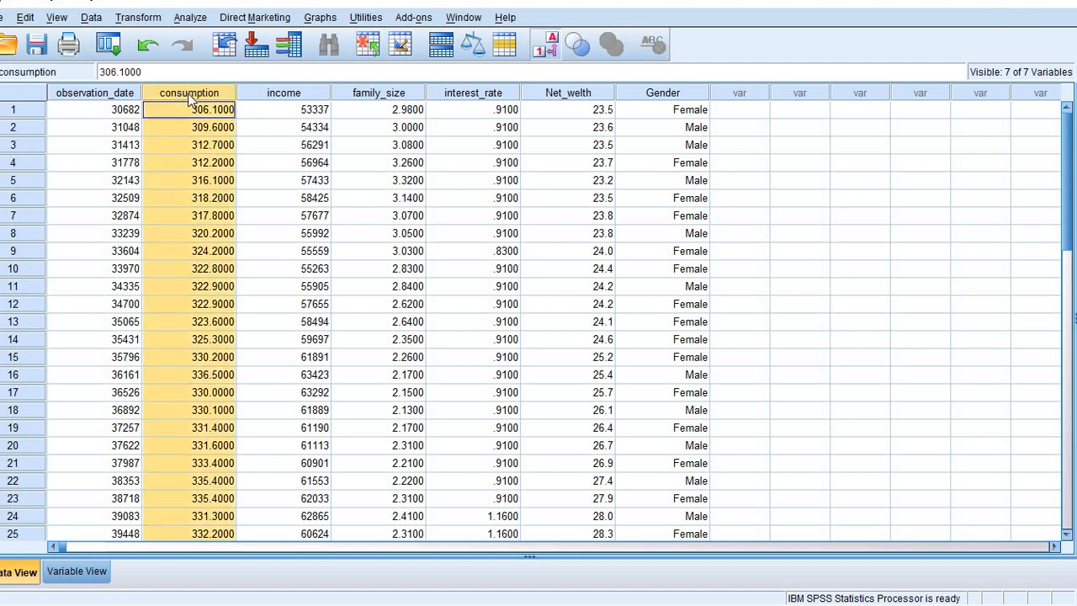
pyautogui.click(277, 94)
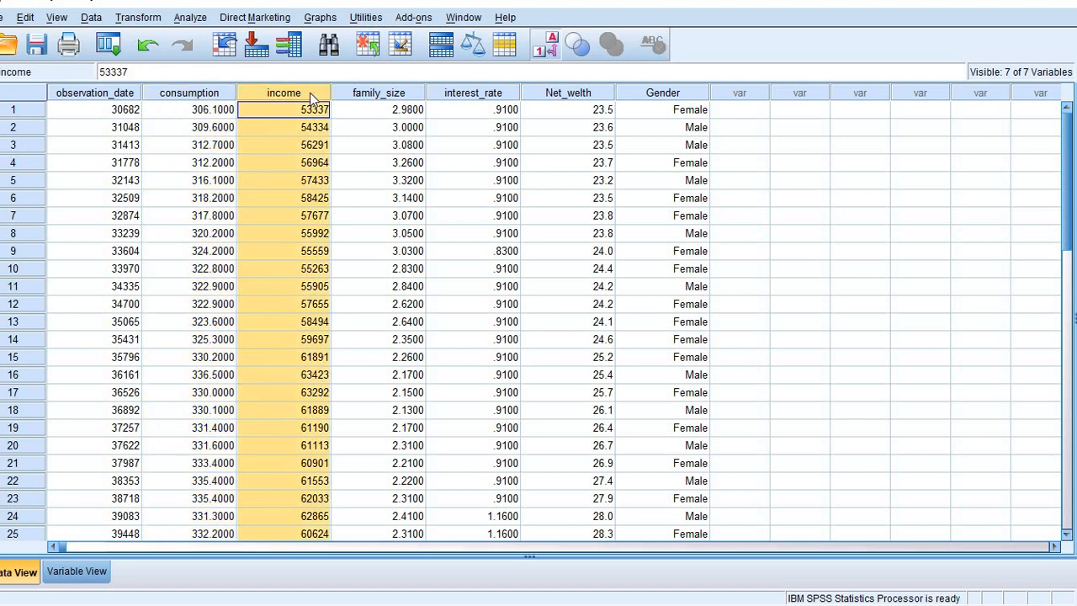
pyautogui.click(357, 96)
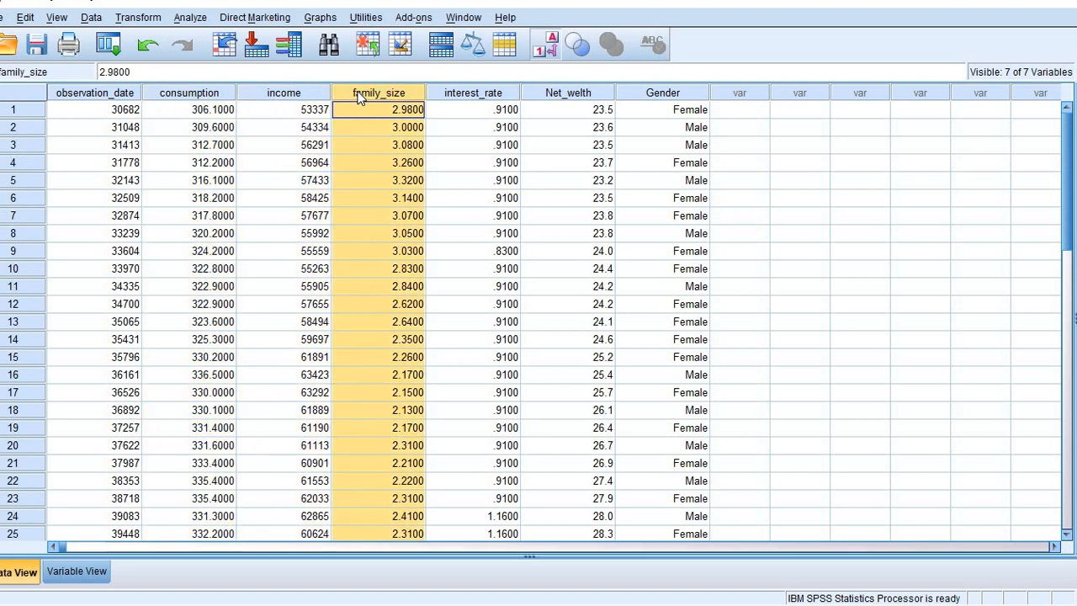
pyautogui.click(573, 110)
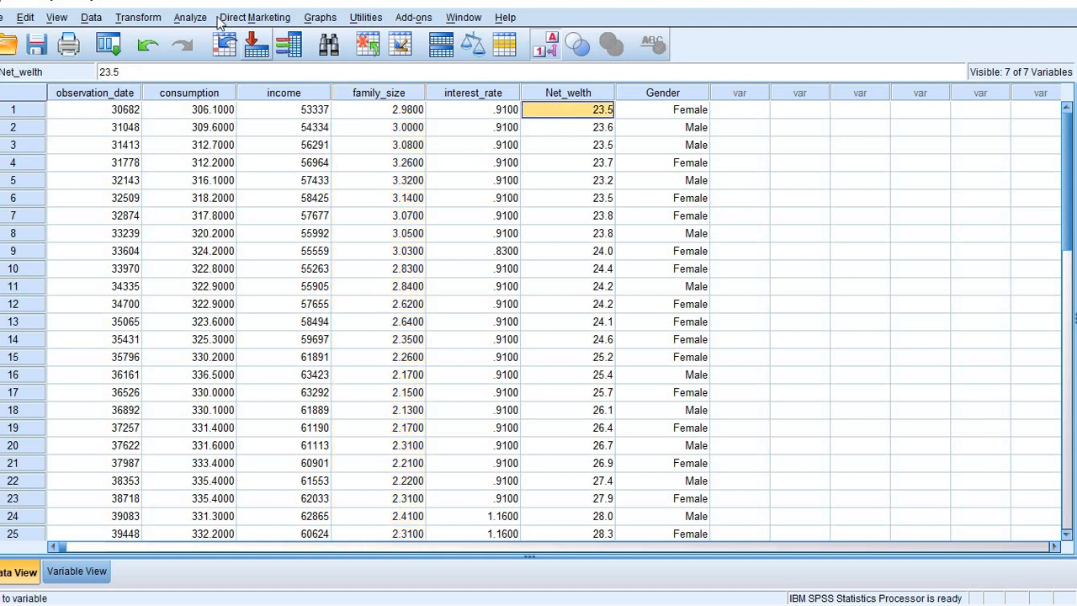
# Step: Run a linear regression of consumption on income, adding Net_welth as a second independent variable with the Enter method
pyautogui.click(190, 17)
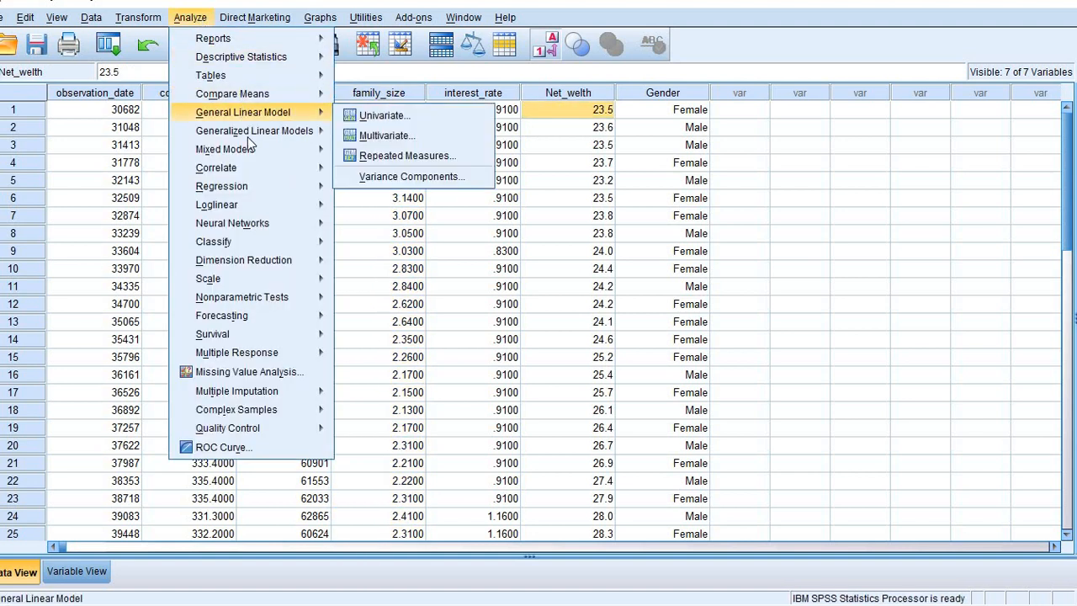
pyautogui.moveTo(295, 189)
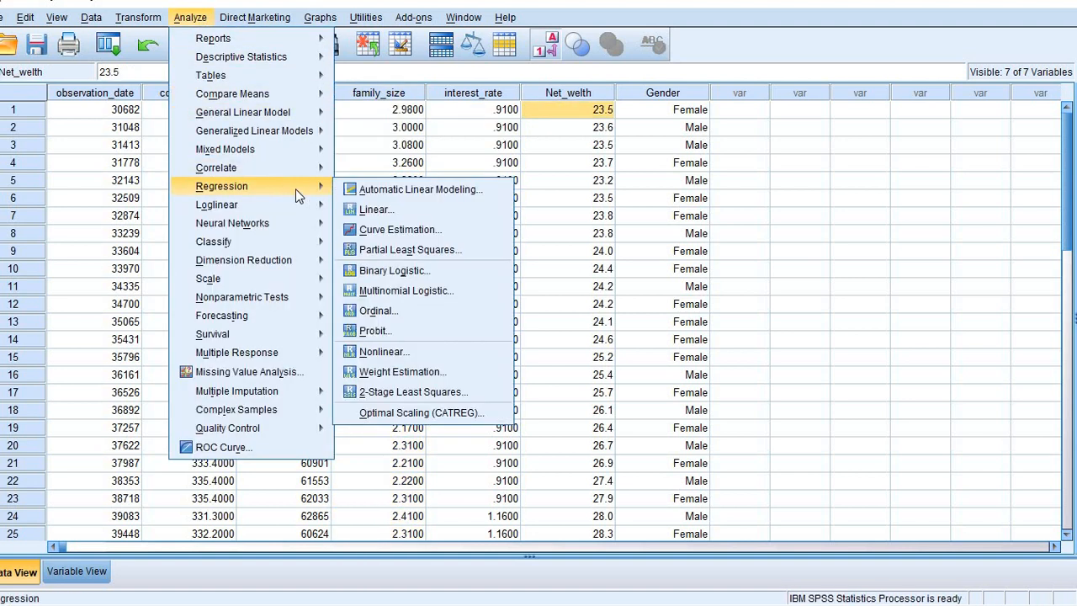
pyautogui.click(377, 210)
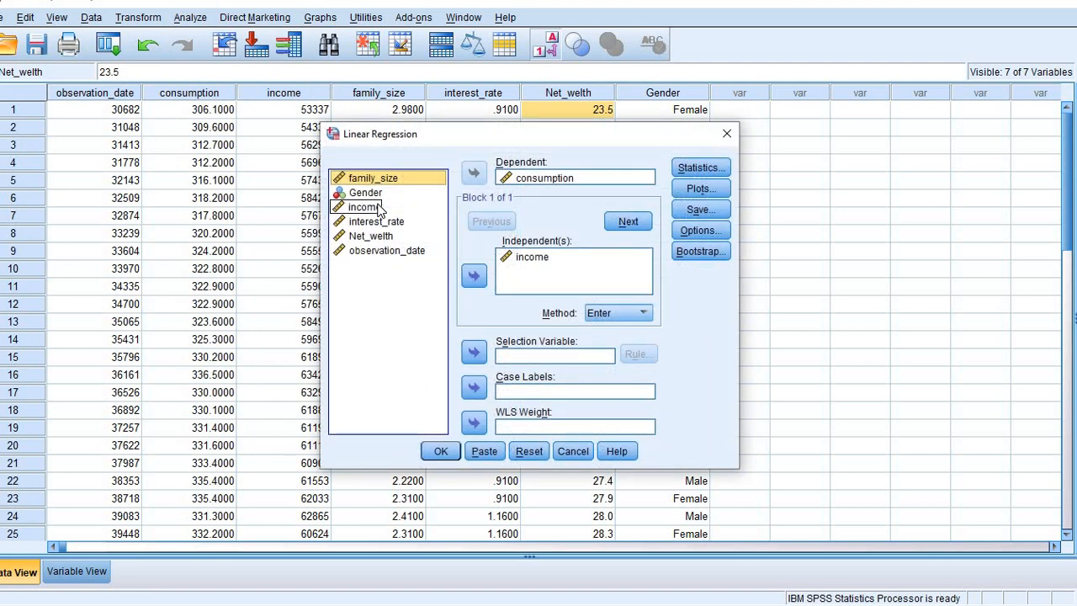
pyautogui.click(383, 239)
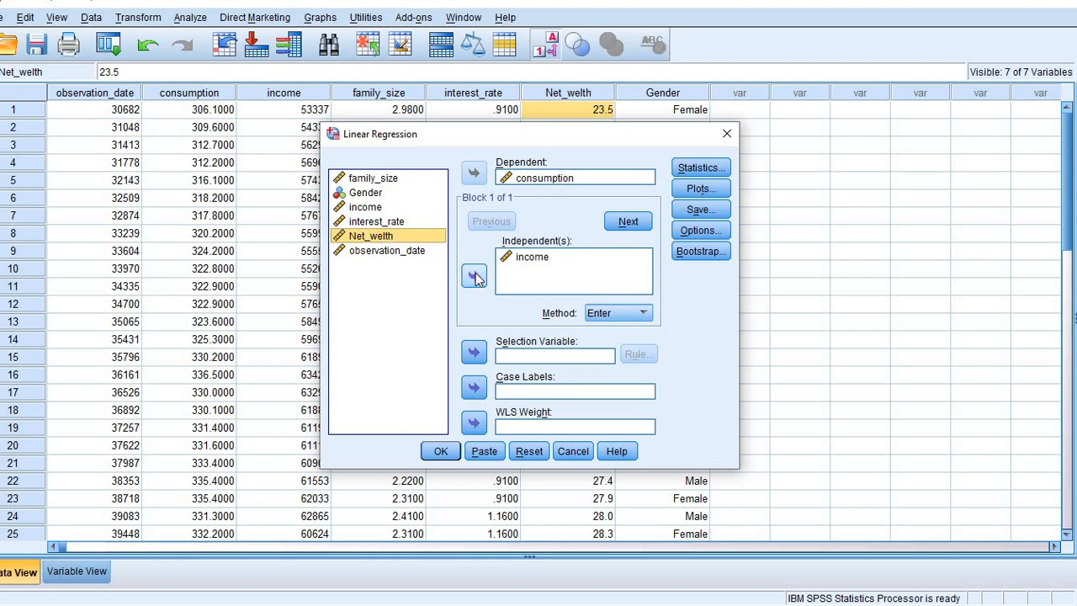
pyautogui.click(474, 278)
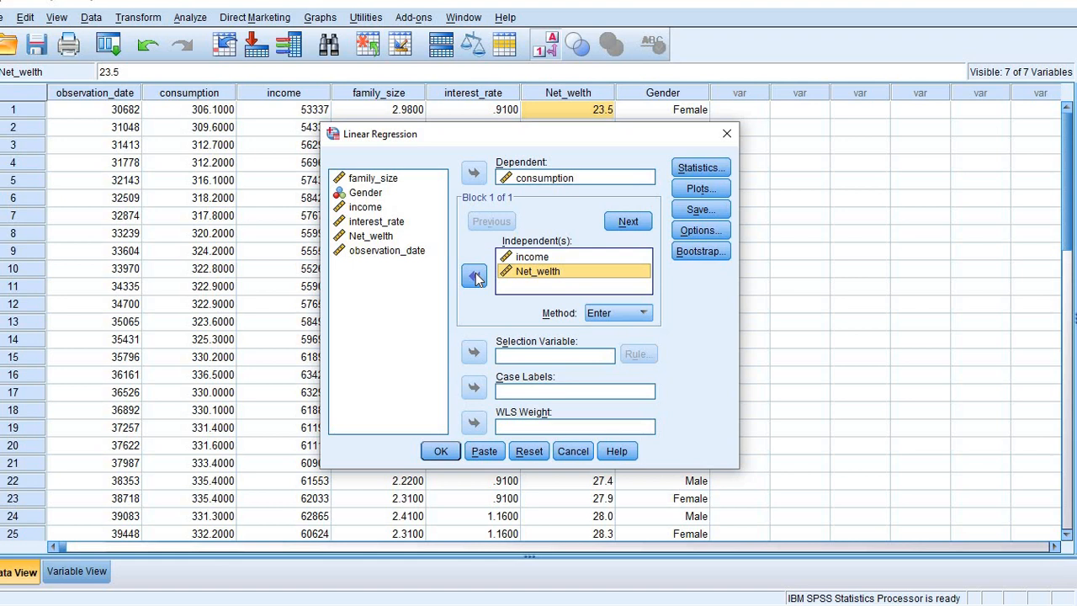
pyautogui.click(439, 451)
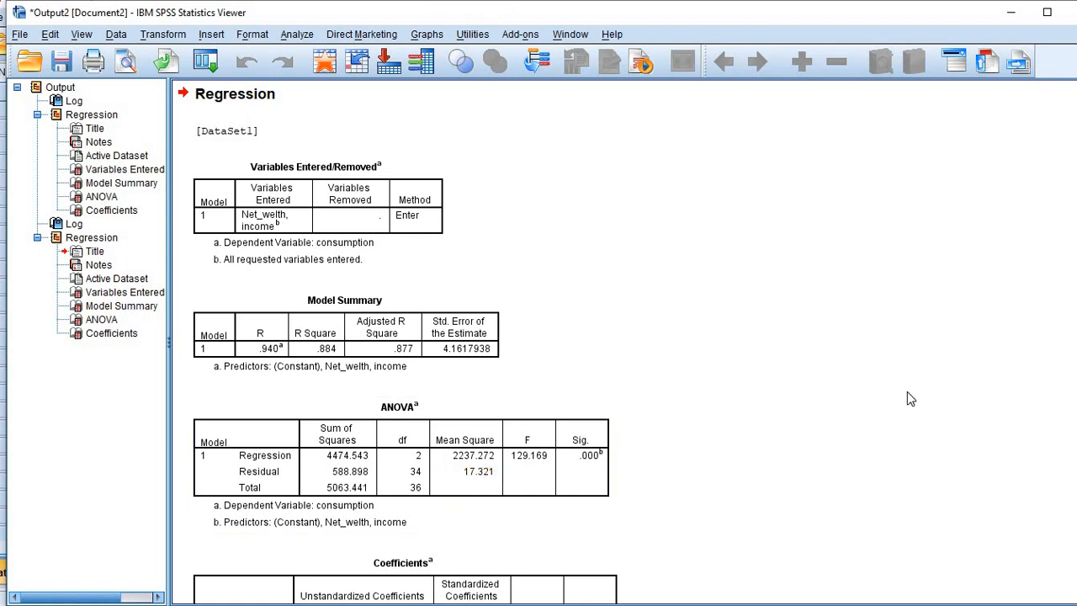
# Step: Go through the new regression output from its command log to the Model Summary, ANOVA and Coefficients tables
pyautogui.press('Down')
pyautogui.press('Down')
pyautogui.press('Down')
pyautogui.press('Down')
pyautogui.press('Down')
pyautogui.press('Down')
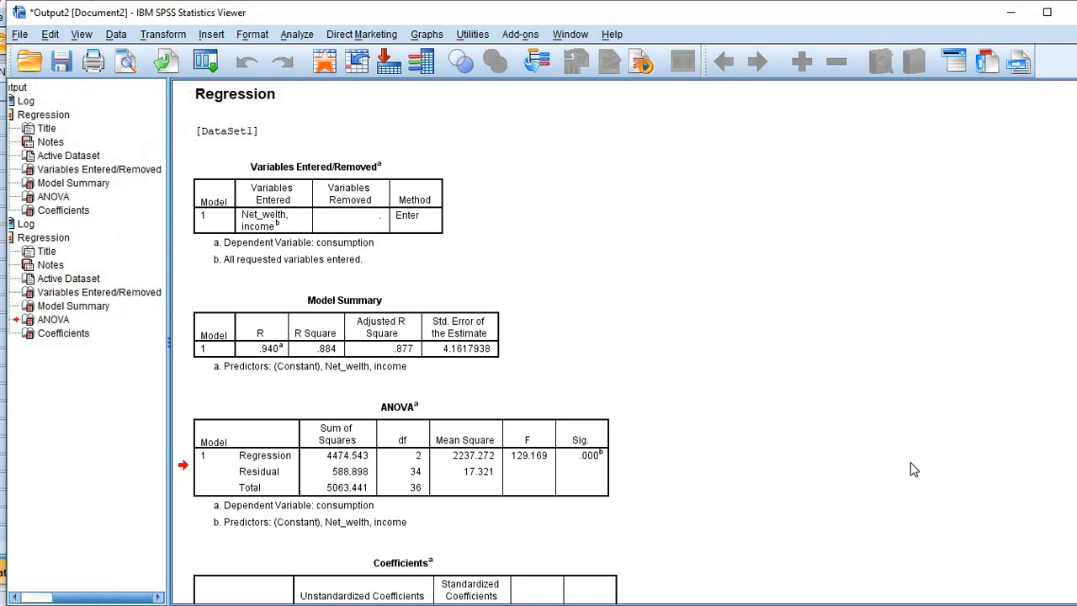
pyautogui.click(721, 329)
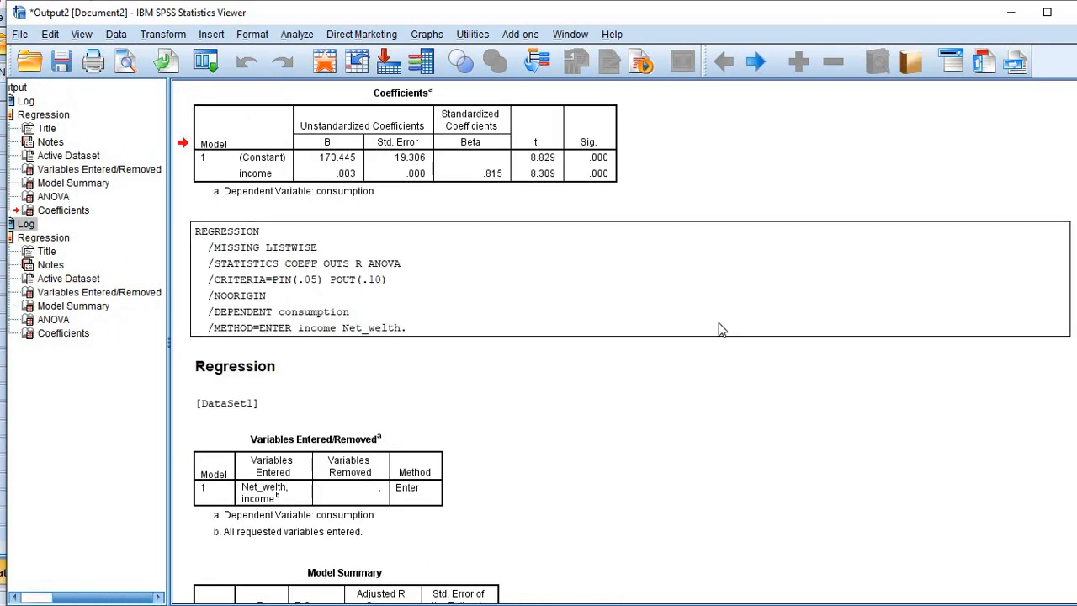
pyautogui.click(399, 409)
pyautogui.click(391, 482)
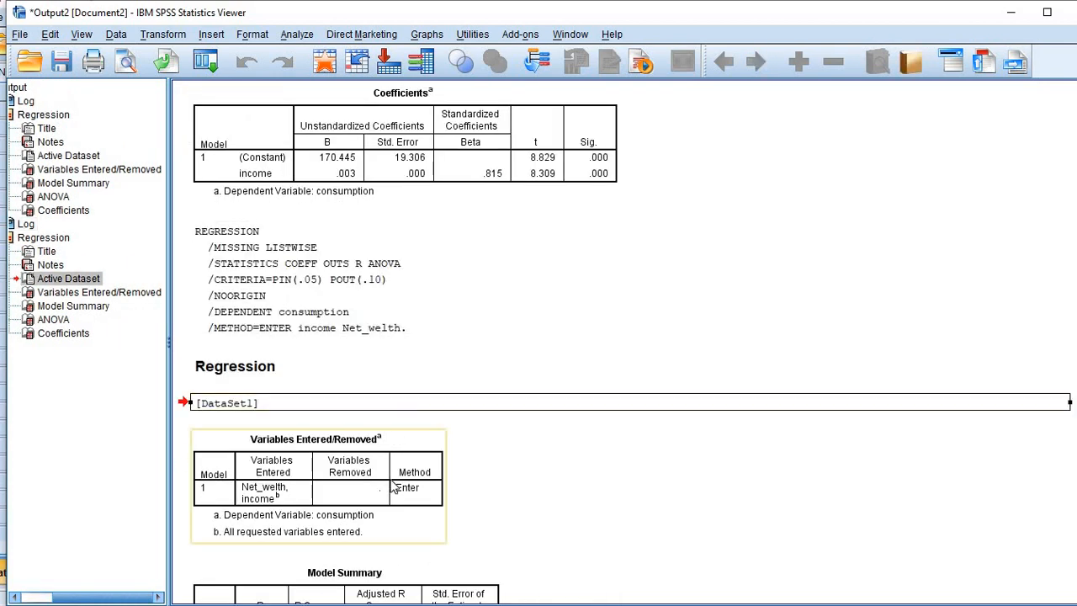
pyautogui.scroll(-5, 390, 479)
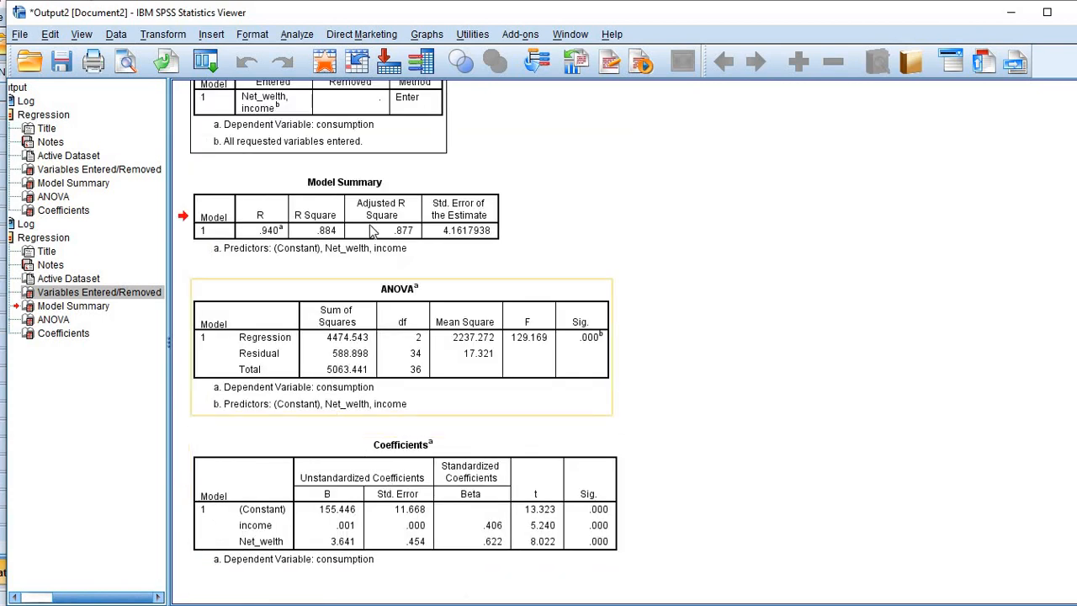
# Step: Examine the Adjusted R Square, the ANOVA F and Sig. values, and the coefficients of the income and Net_welth regression
pyautogui.click(373, 225)
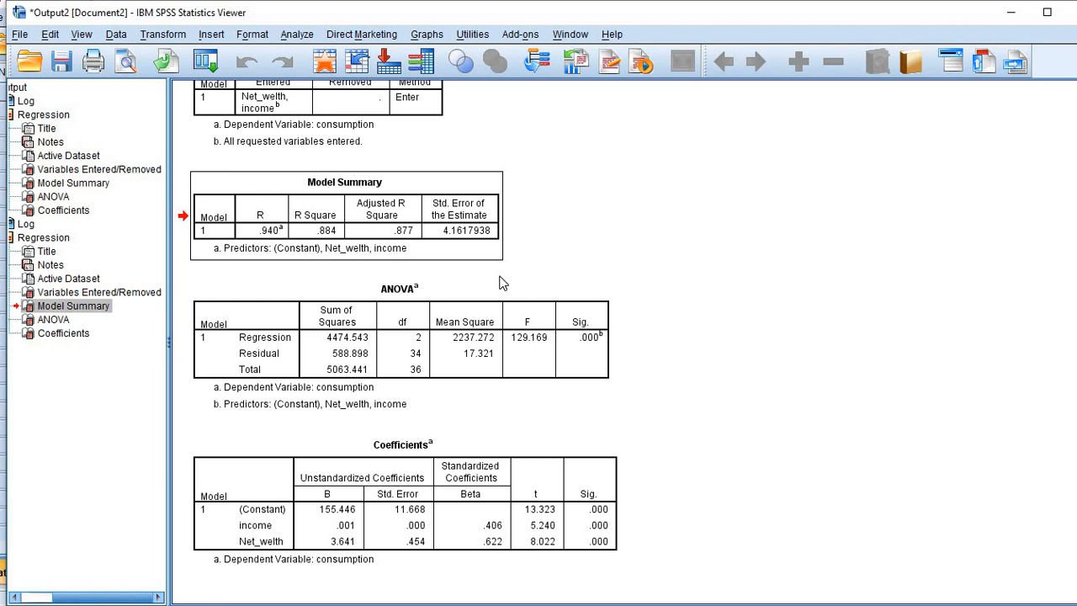
pyautogui.click(493, 310)
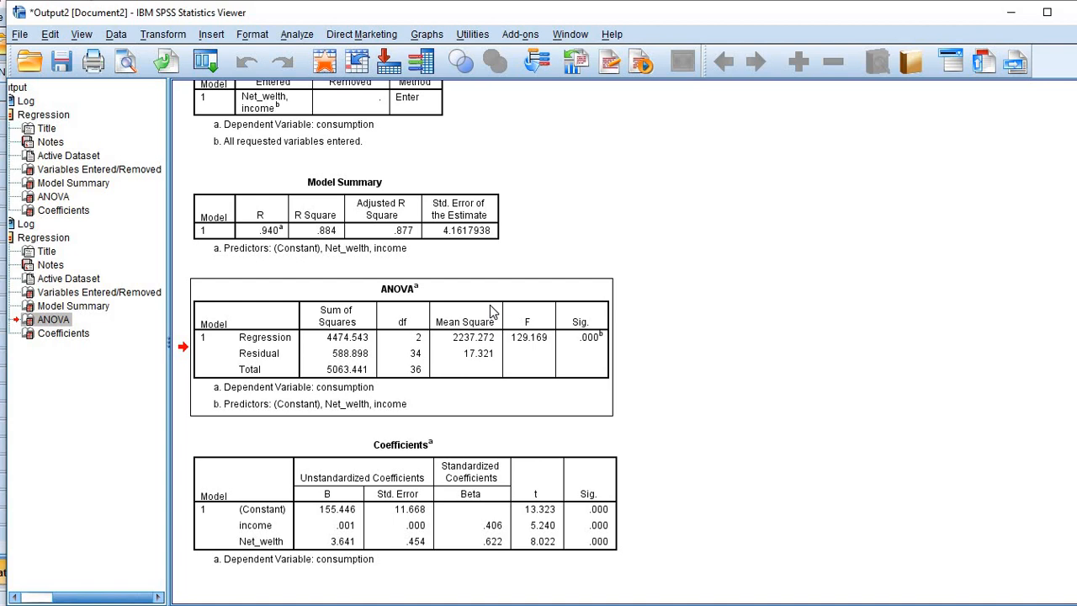
pyautogui.click(521, 354)
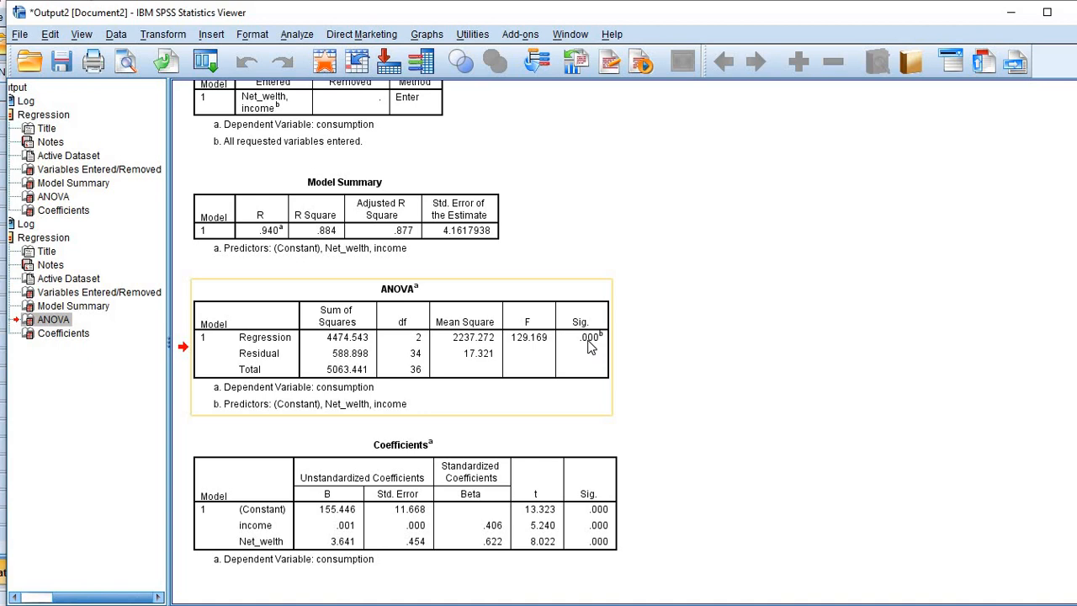
pyautogui.click(425, 515)
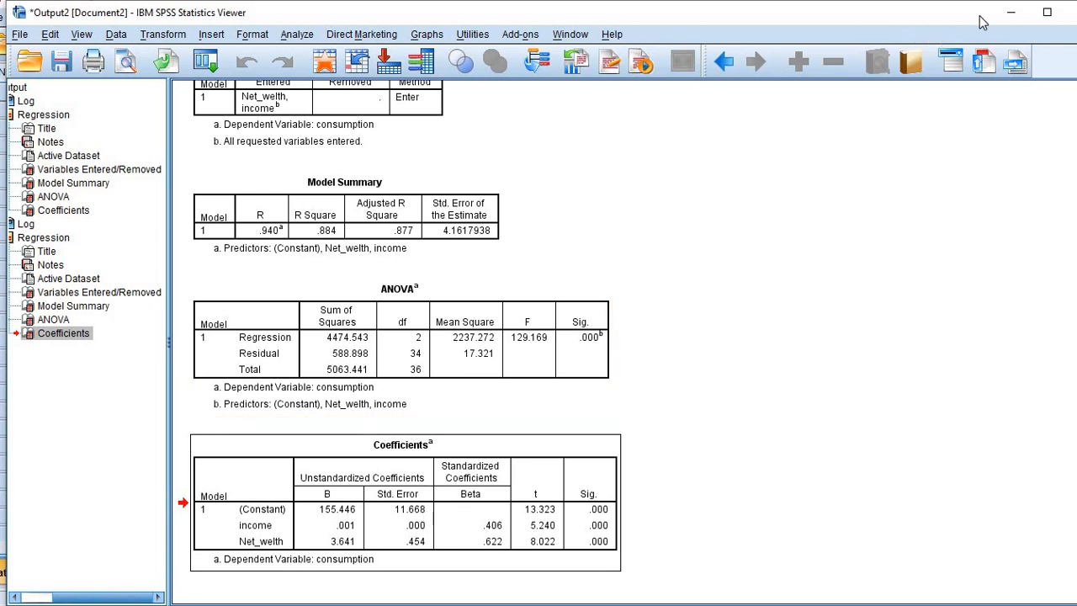
# Step: Return to the dataset and check its variable definitions, including the Label cells of observation_date and consumption
pyautogui.click(1011, 13)
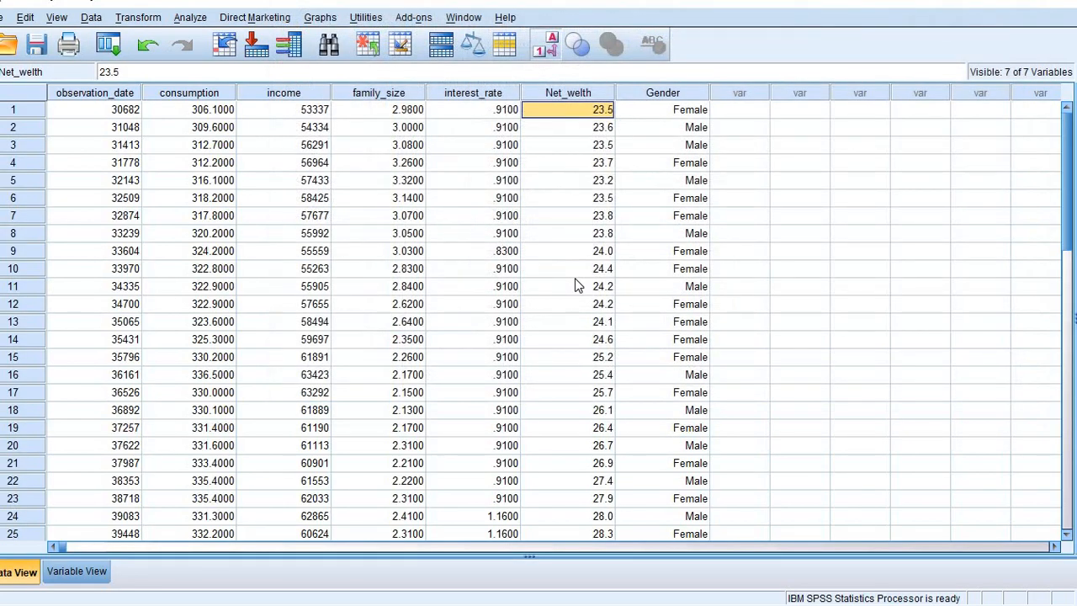
pyautogui.click(106, 575)
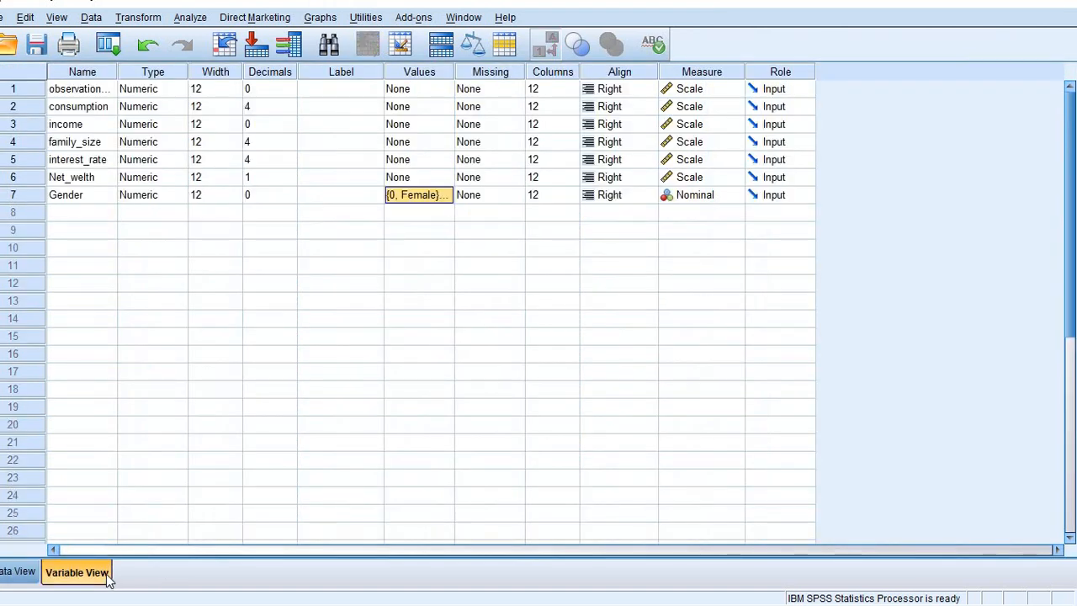
pyautogui.click(342, 91)
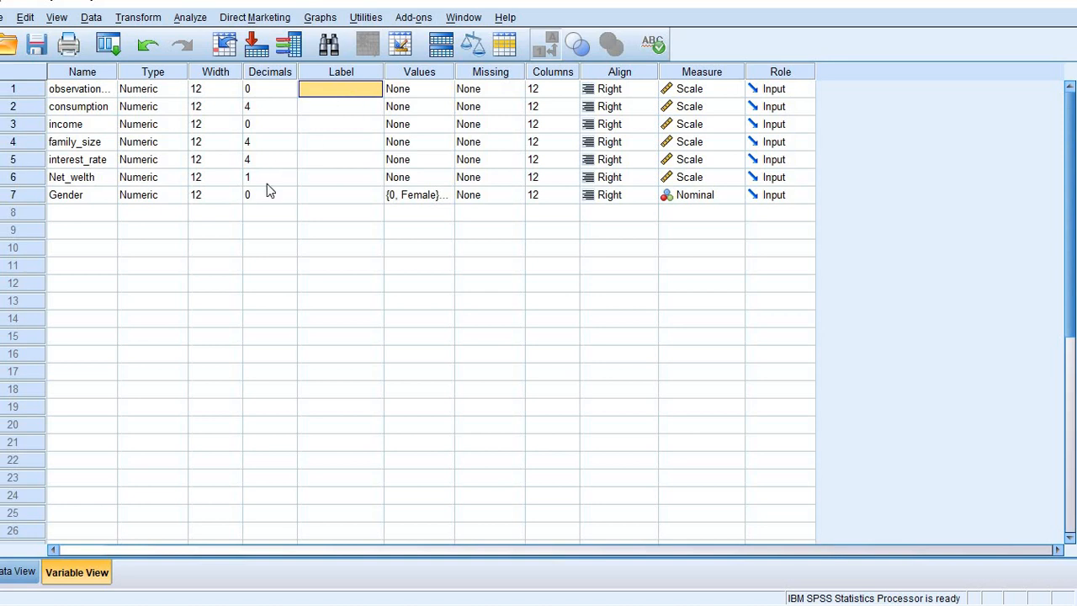
pyautogui.press('Down')
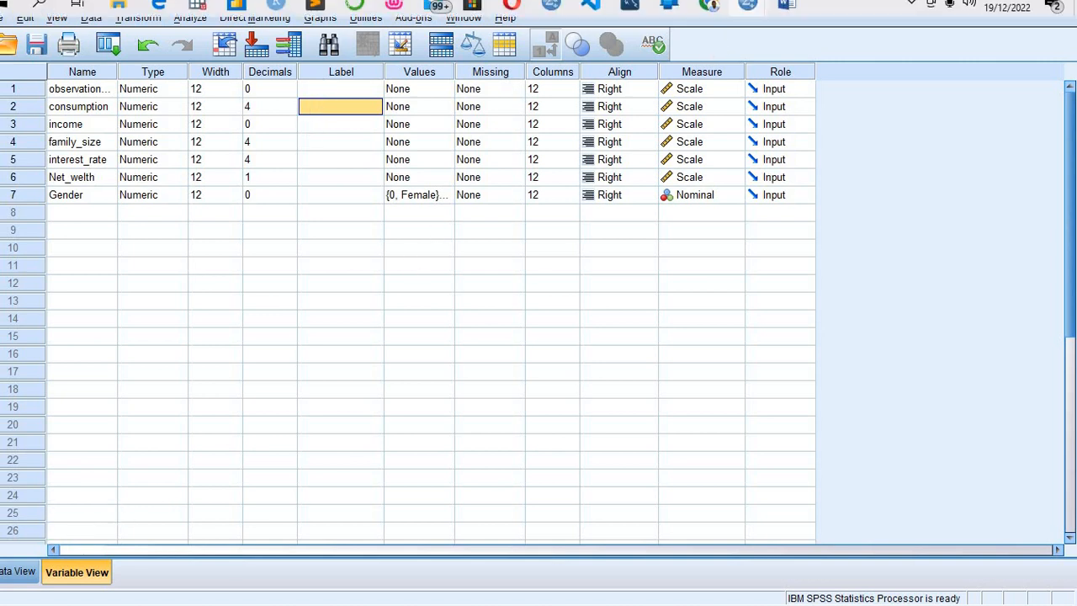
# Step: Reopen the regression output and examine the Net_welth coefficient alongside the ANOVA table of the two-predictor model
pyautogui.click(748, 7)
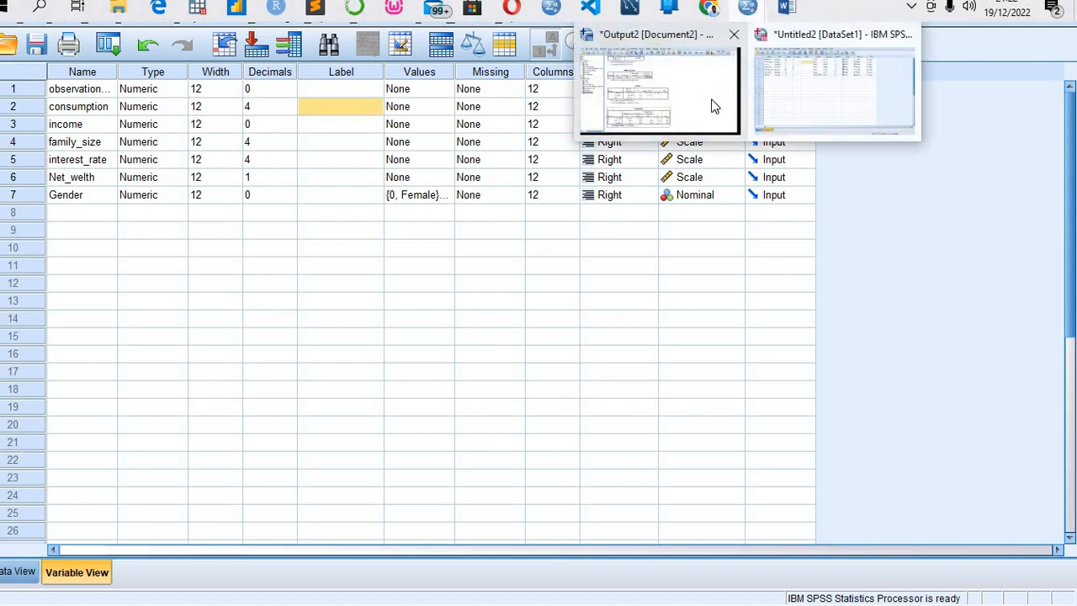
pyautogui.click(711, 106)
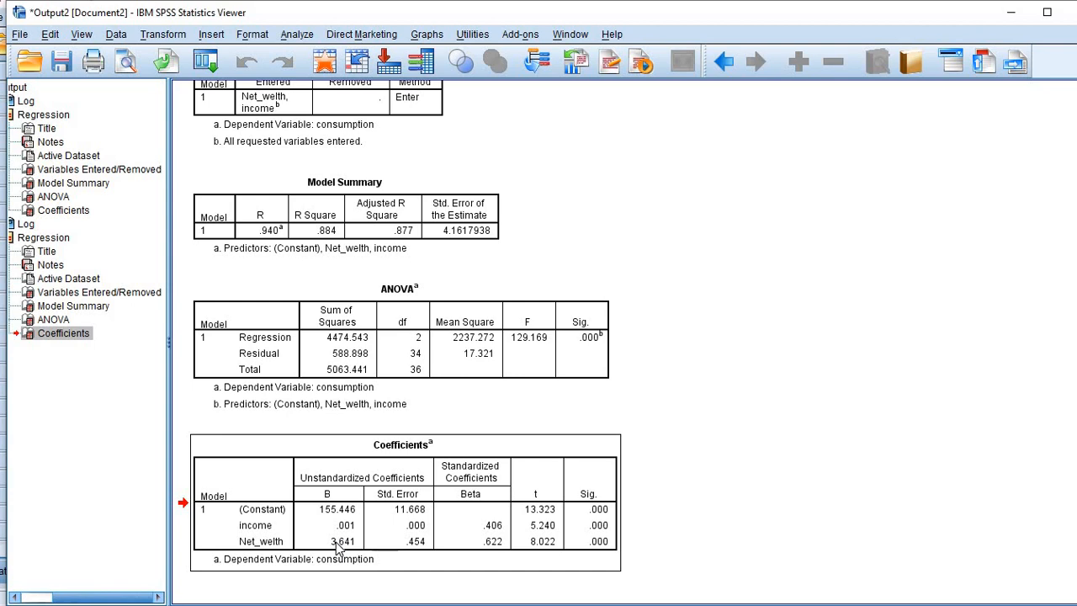
pyautogui.click(305, 540)
pyautogui.click(556, 384)
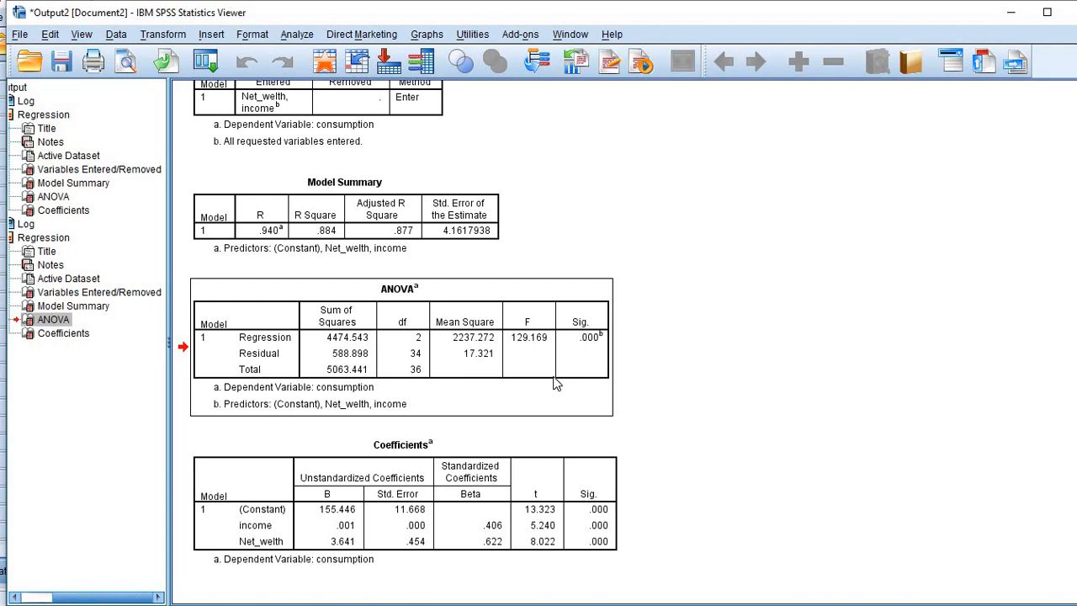
pyautogui.click(485, 543)
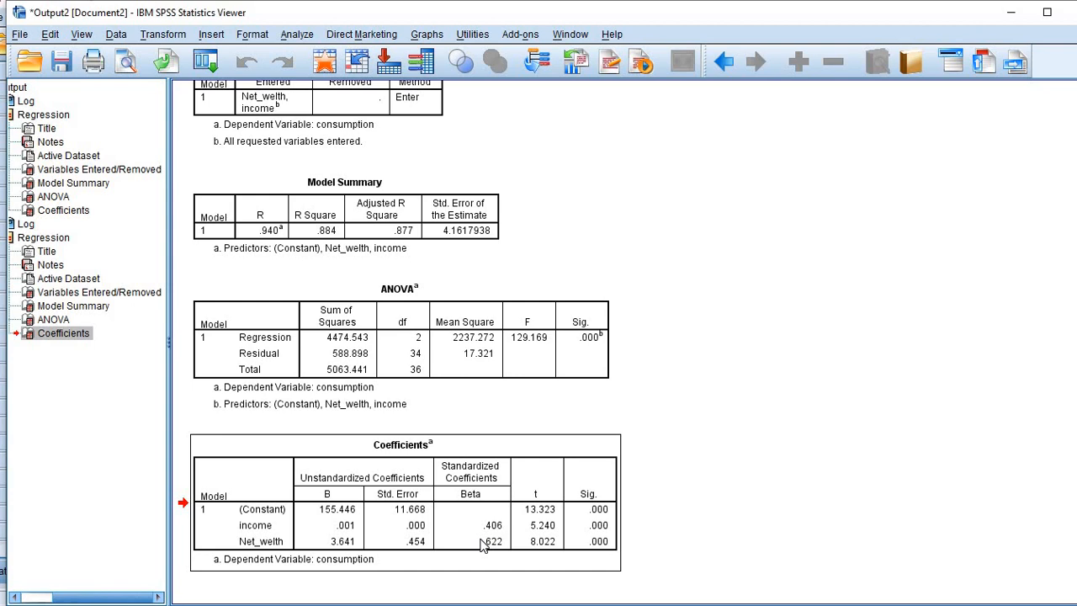
pyautogui.click(361, 502)
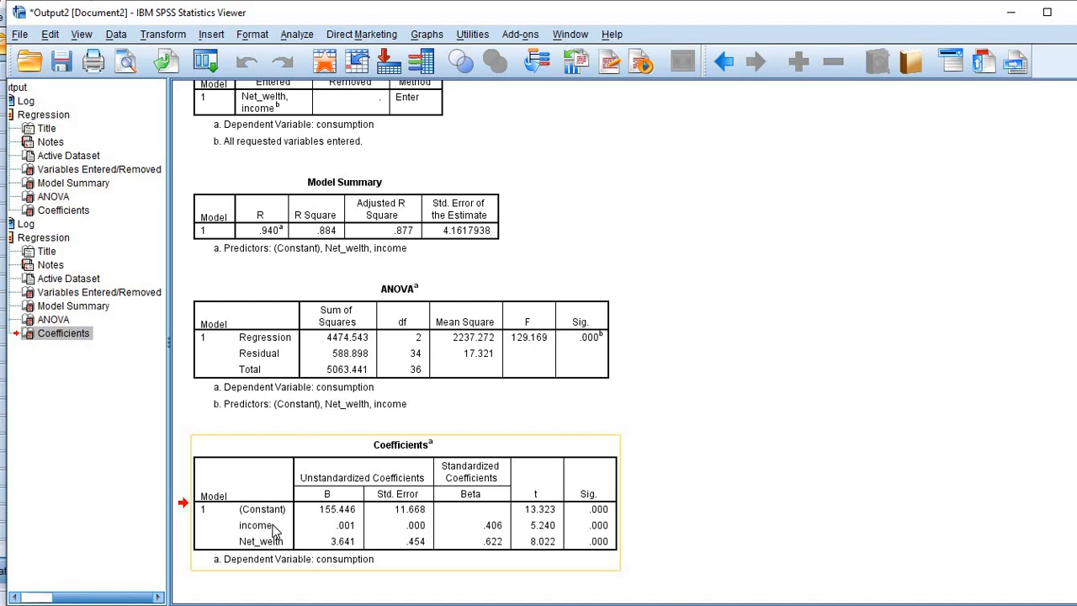
# Step: Examine the income and Net_welth rows of the Coefficients table, including their Sig. values, and recheck the ANOVA table
pyautogui.click(272, 525)
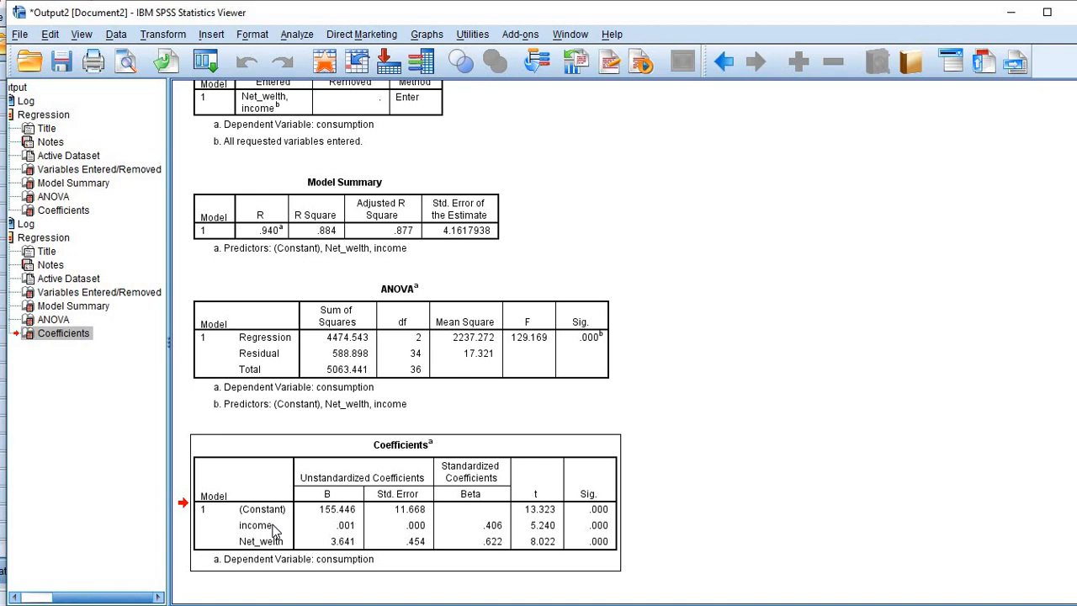
pyautogui.click(256, 530)
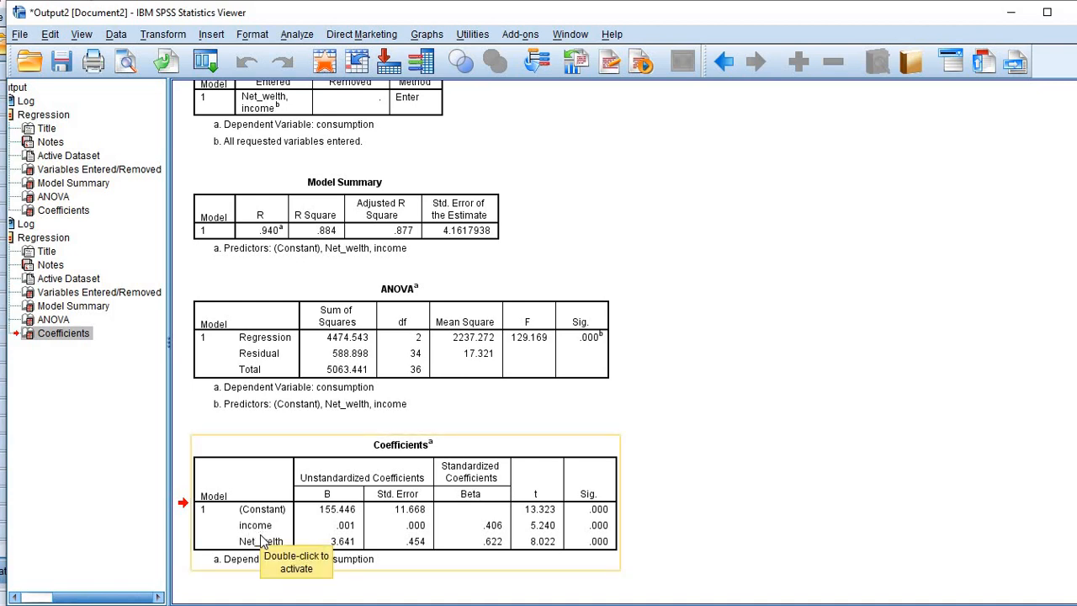
pyautogui.click(258, 547)
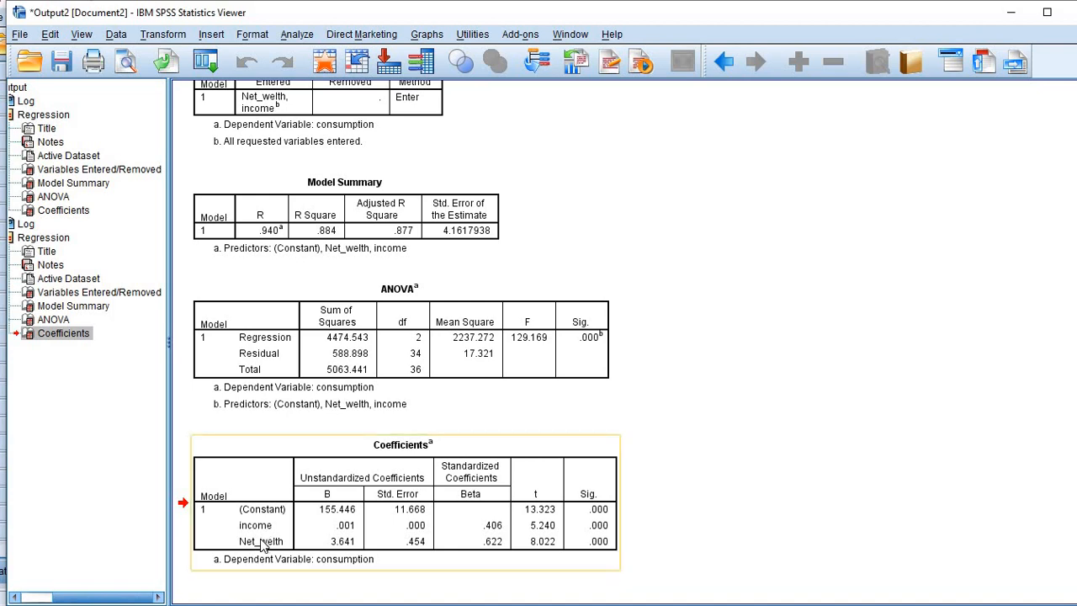
pyautogui.click(272, 541)
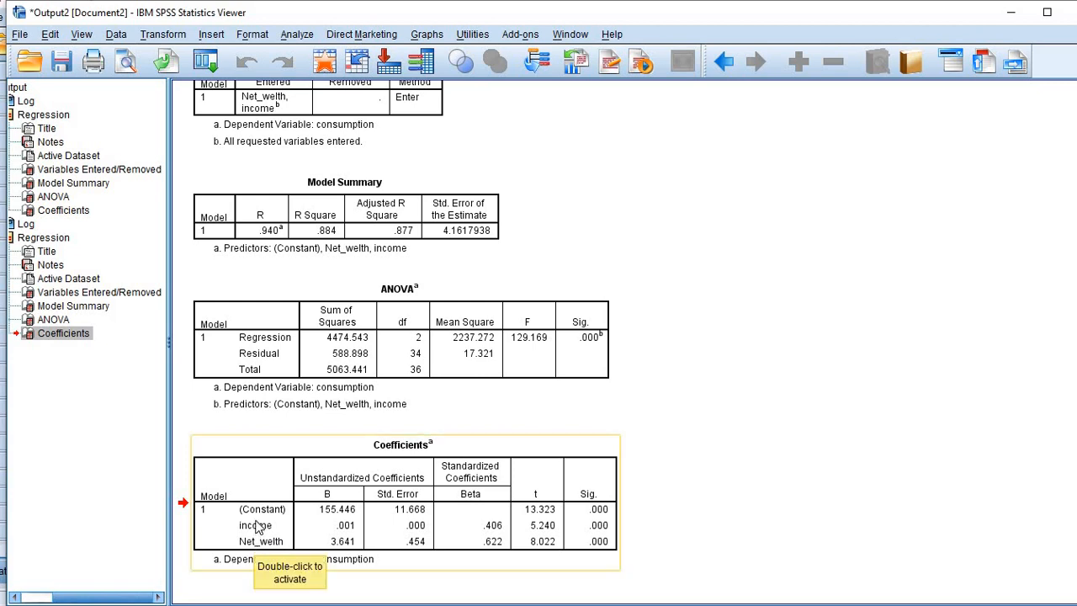
pyautogui.click(257, 526)
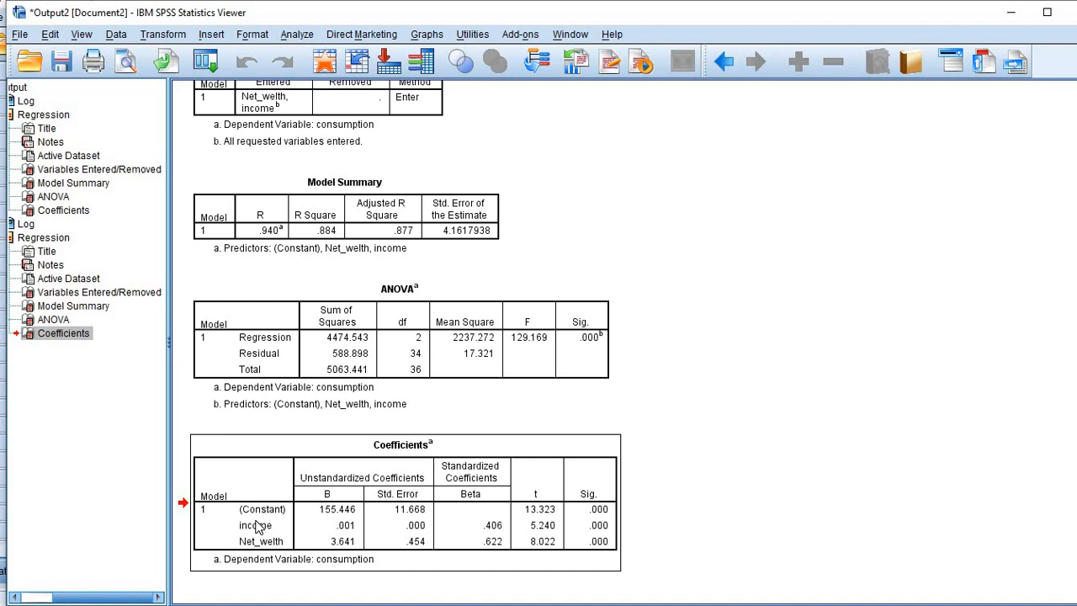
pyautogui.click(296, 517)
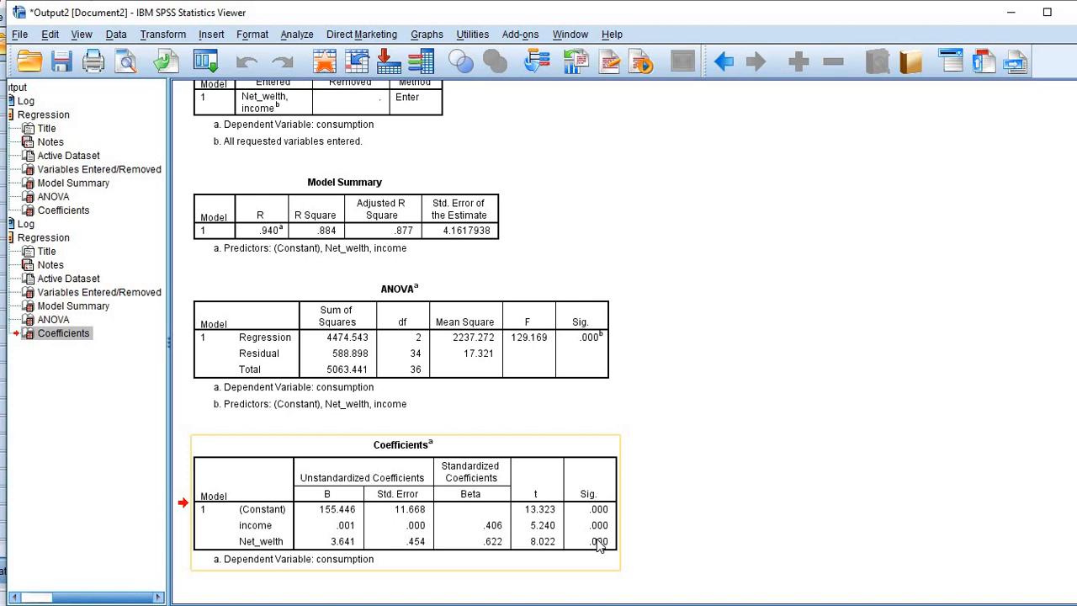
pyautogui.click(600, 545)
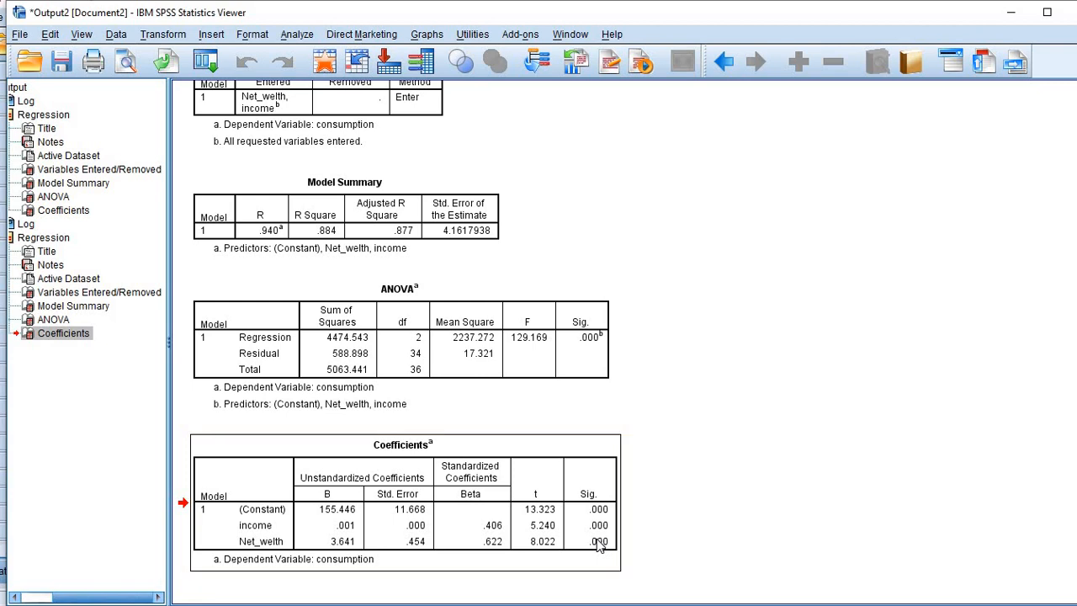
pyautogui.click(446, 345)
pyautogui.click(429, 503)
pyautogui.click(576, 512)
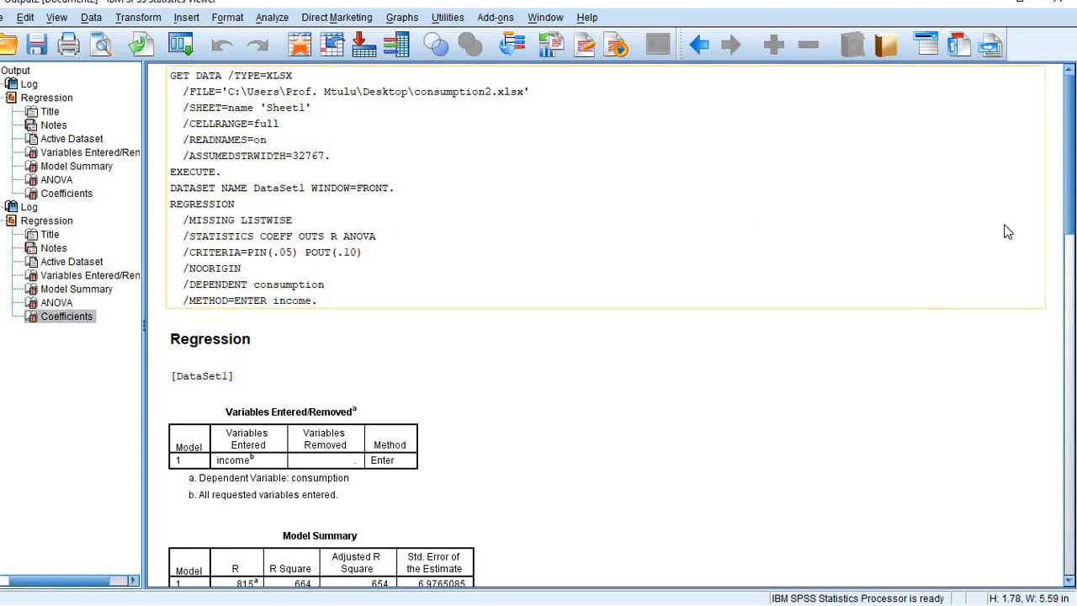
# Step: Compare the income-only regression tables with the Coefficients, ANOVA and Model Summary tables of the income and Net_welth regression
pyautogui.moveTo(1071, 215); pyautogui.dragTo(1067, 333)
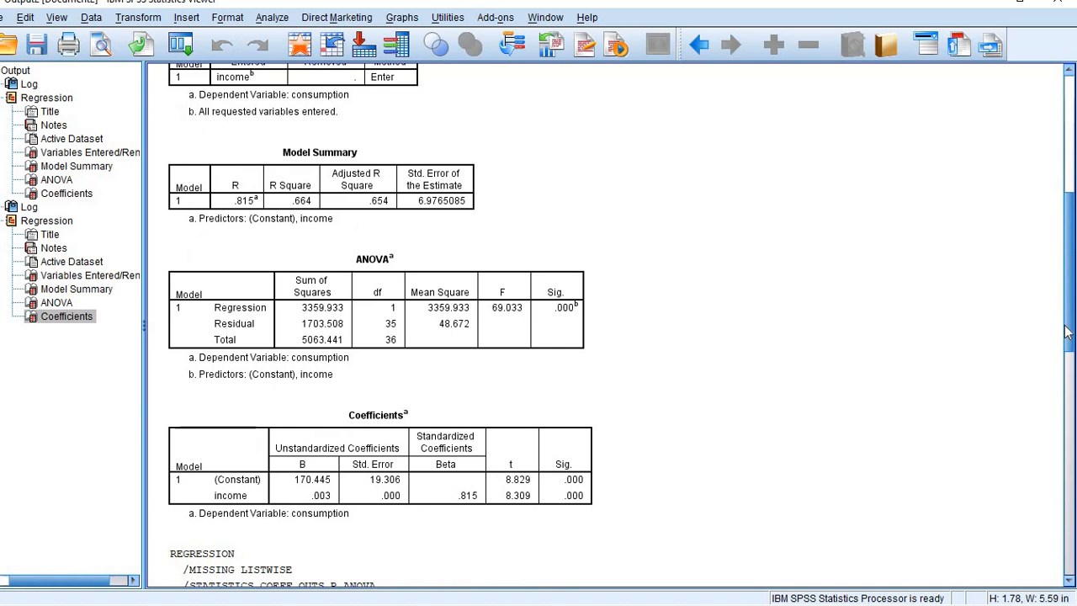
pyautogui.scroll(-1, 981, 334)
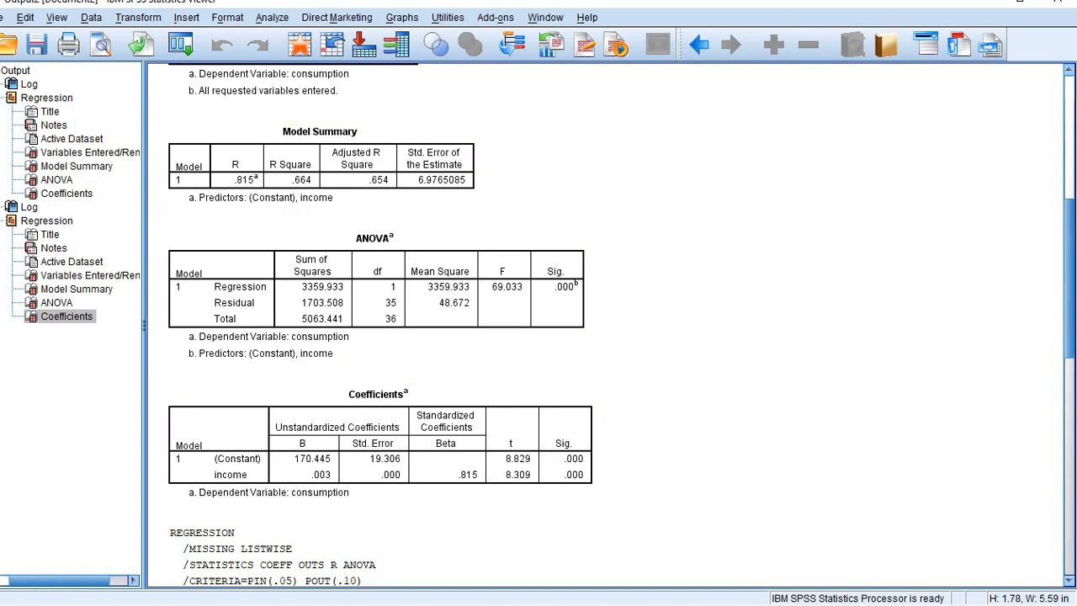
pyautogui.moveTo(1071, 294); pyautogui.dragTo(1071, 503)
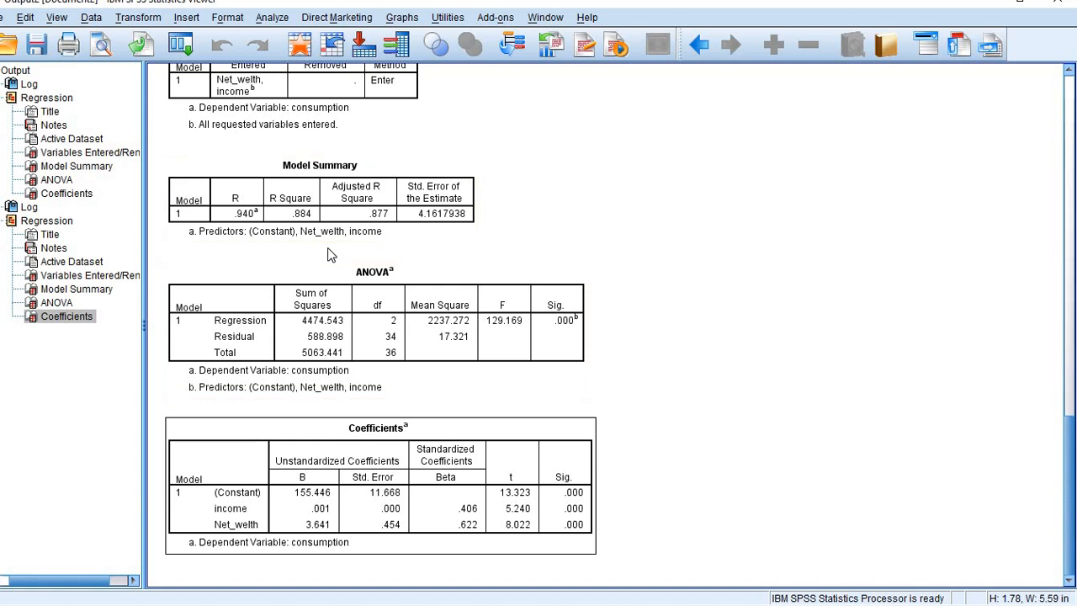
pyautogui.click(594, 528)
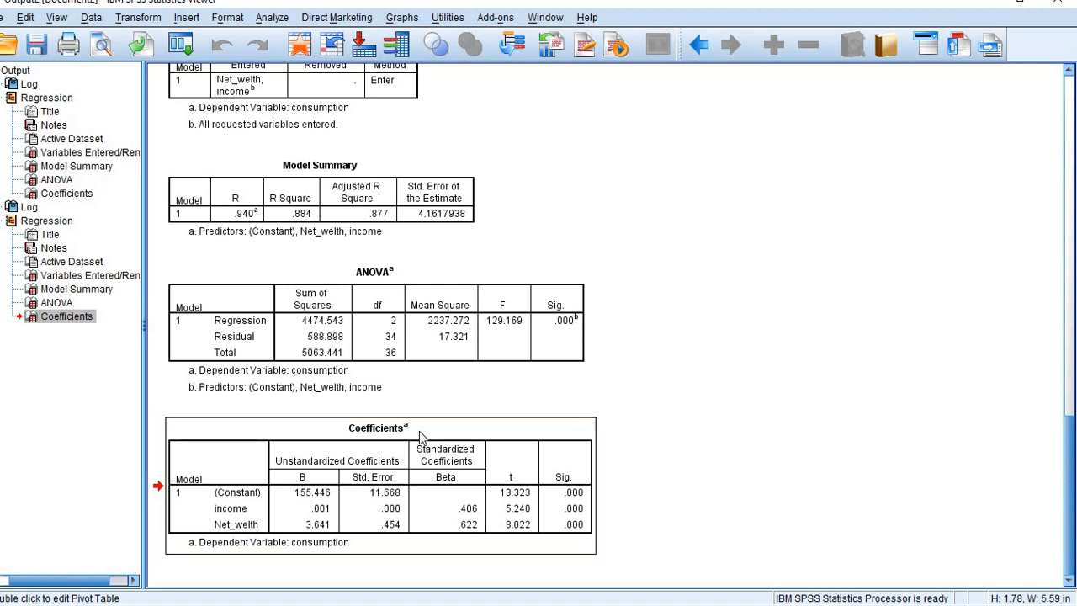
pyautogui.click(504, 352)
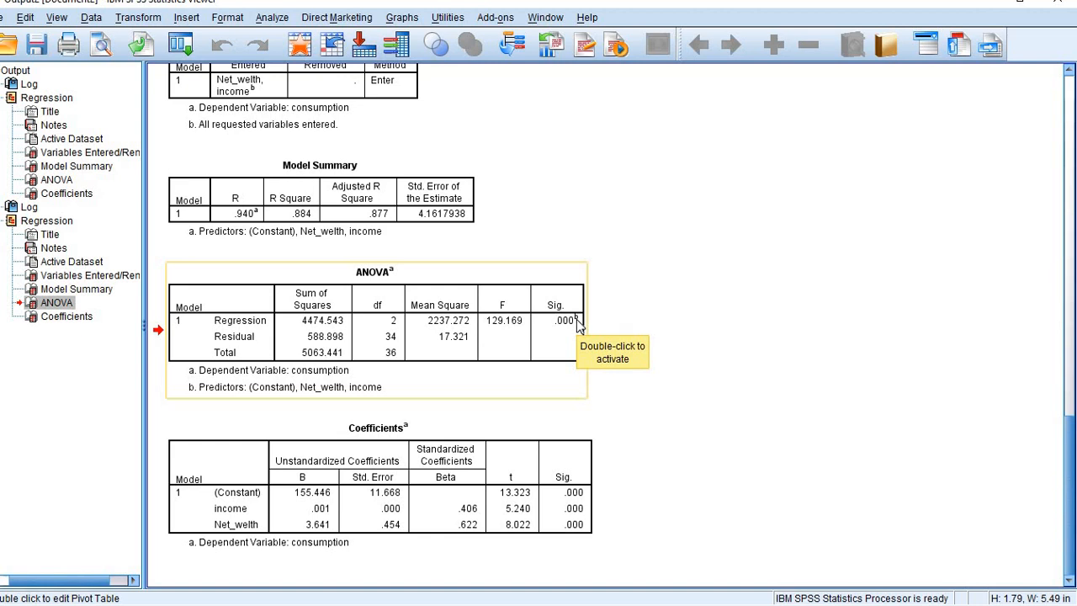
pyautogui.click(355, 193)
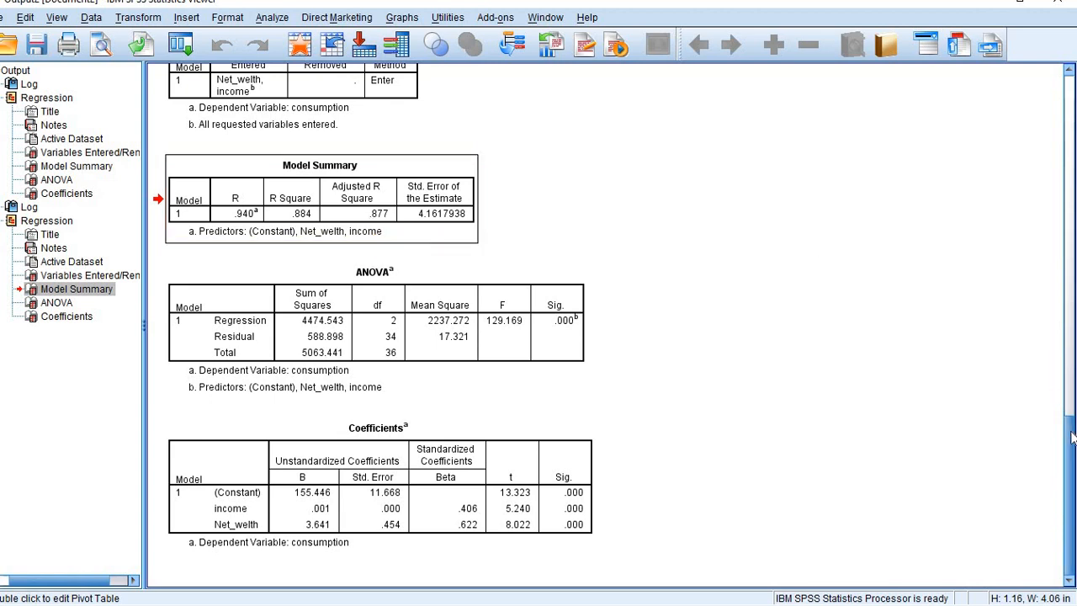
# Step: Go back to the income-only regression and examine its Model Summary, ANOVA and Coefficients tables, focusing on R Square and the income Sig. value
pyautogui.moveTo(1073, 438); pyautogui.dragTo(1071, 222)
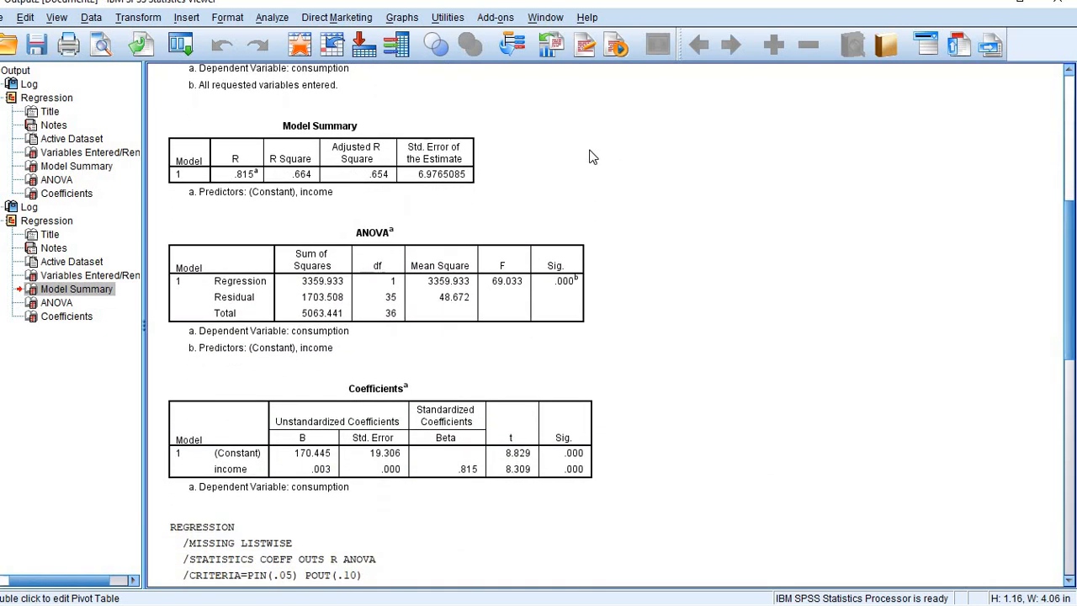
pyautogui.click(415, 187)
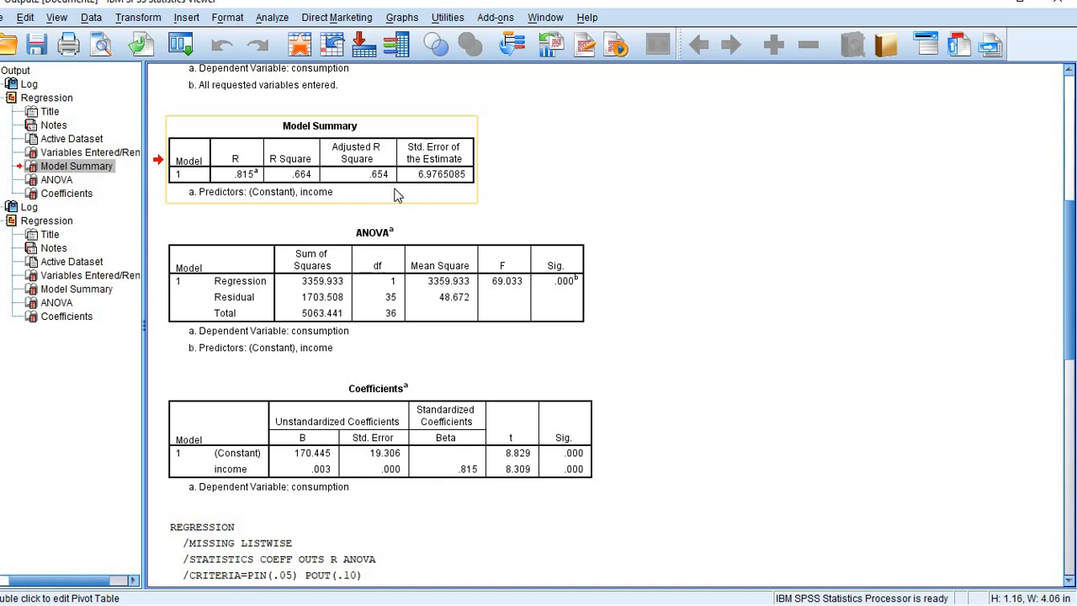
pyautogui.click(495, 328)
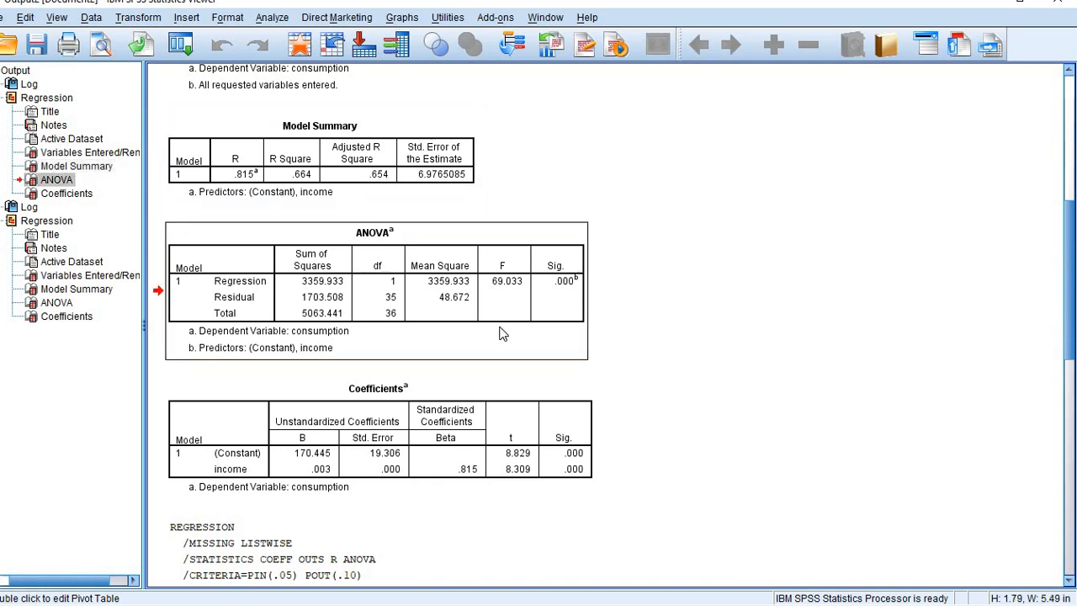
pyautogui.click(531, 467)
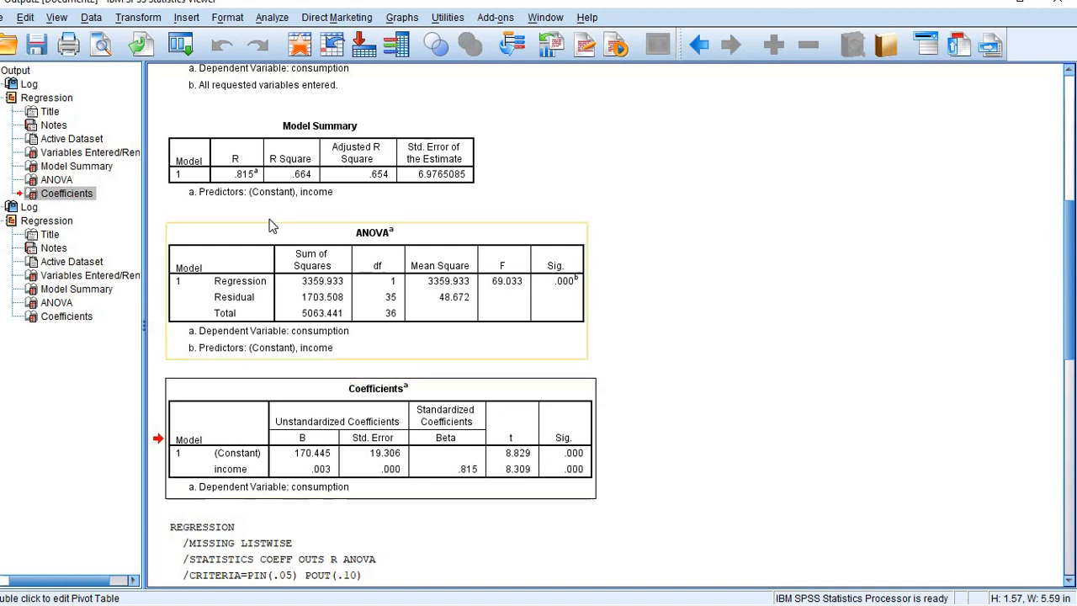
pyautogui.click(304, 168)
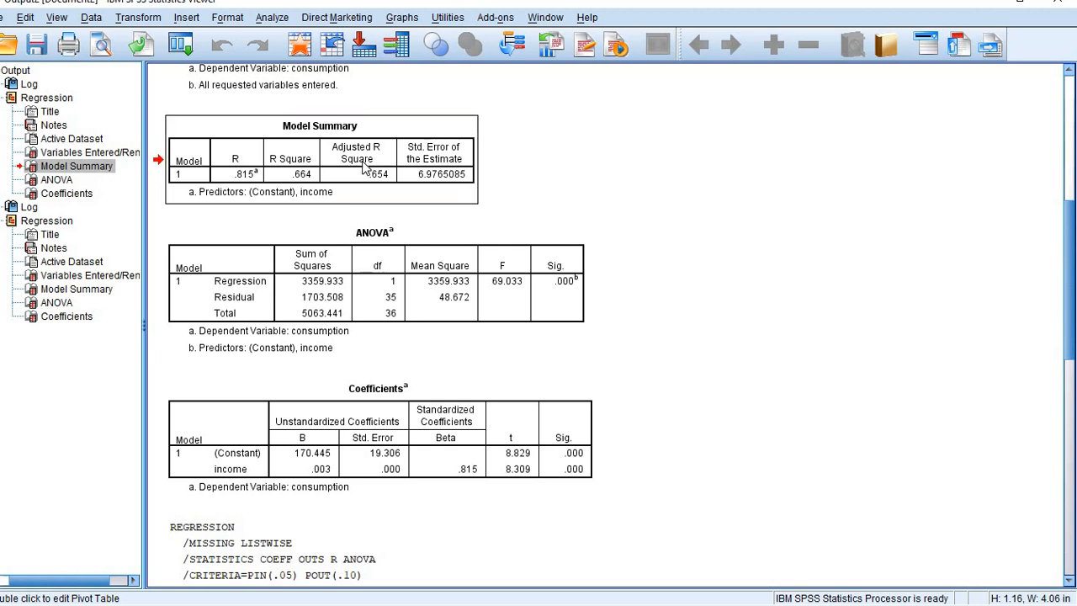
pyautogui.click(305, 159)
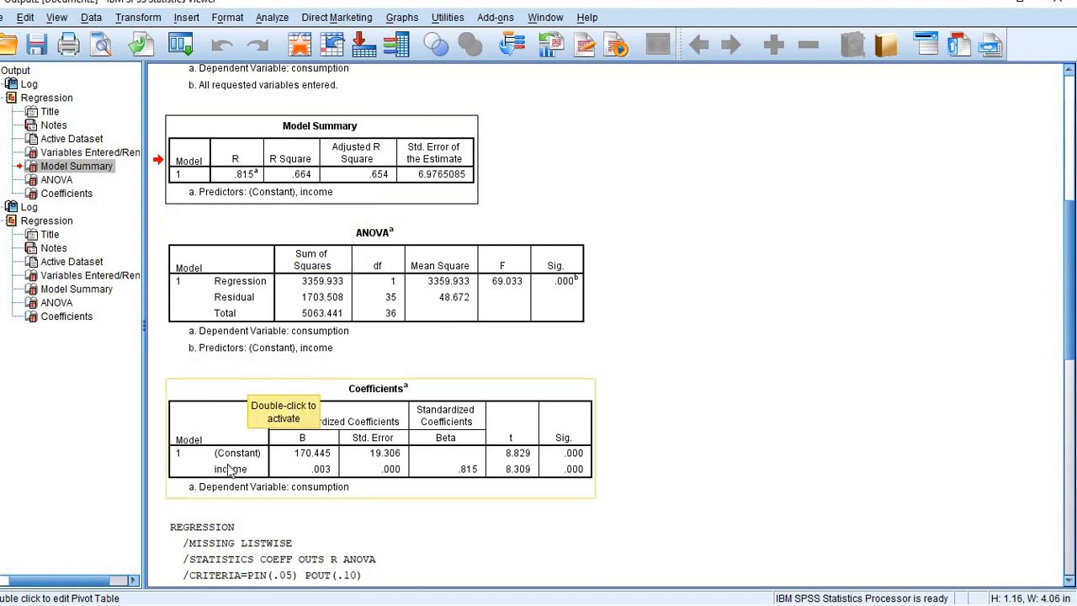
pyautogui.click(552, 468)
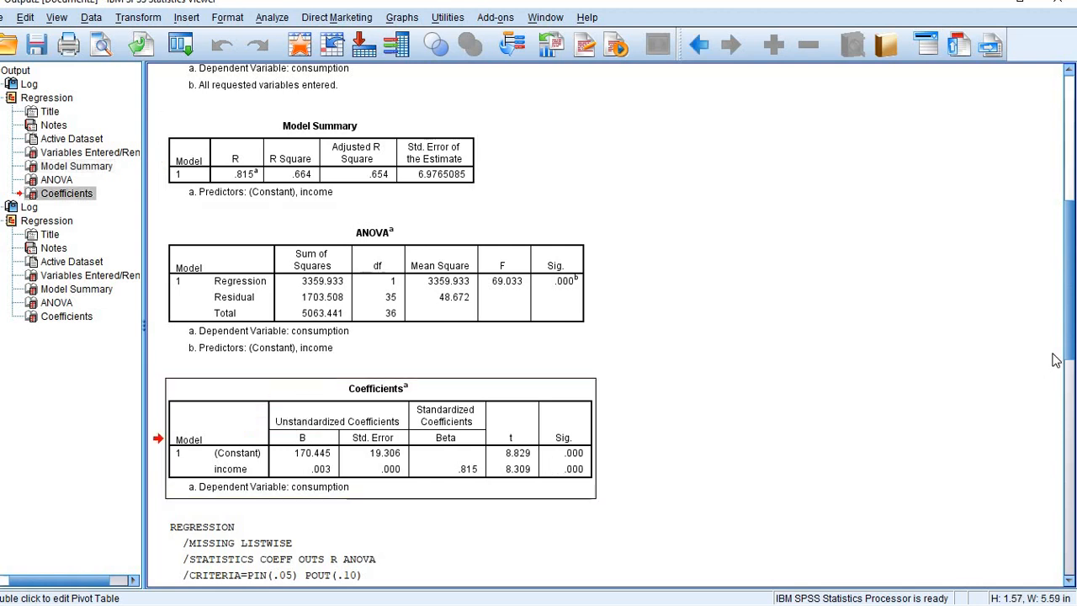
# Step: Compare the R Square of the income and Net_welth Model Summary with that of the income-only model
pyautogui.scroll(-12, 1073, 354)
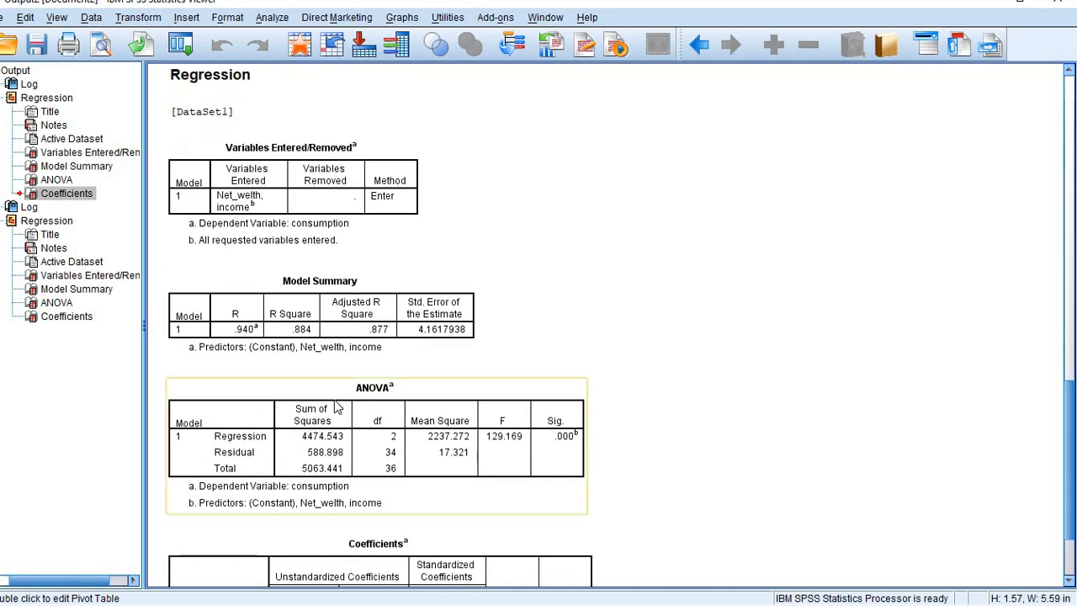
pyautogui.click(299, 316)
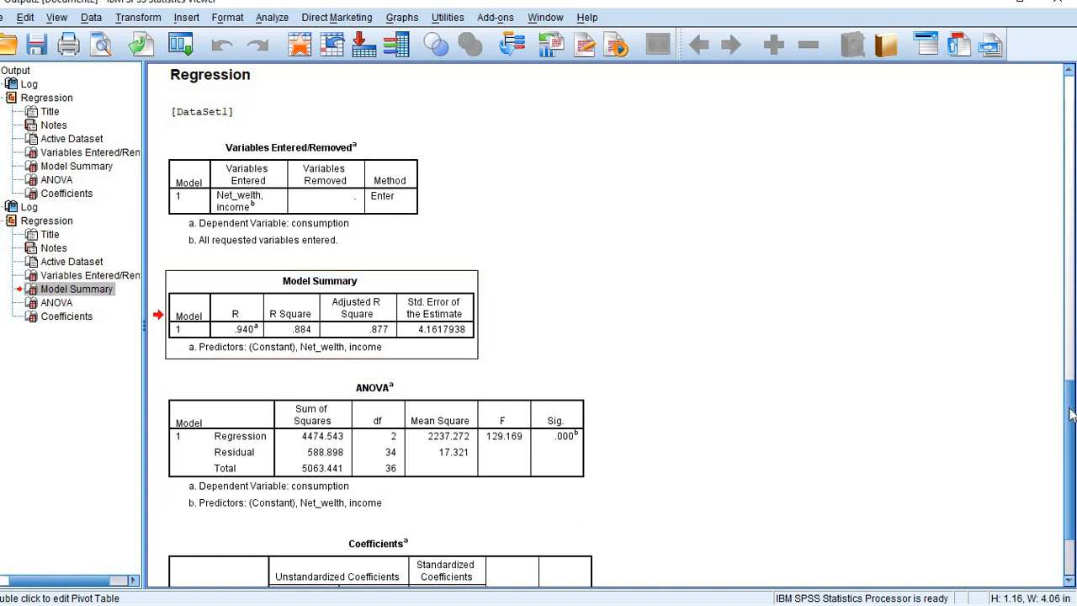
pyautogui.moveTo(1071, 413); pyautogui.dragTo(1032, 199)
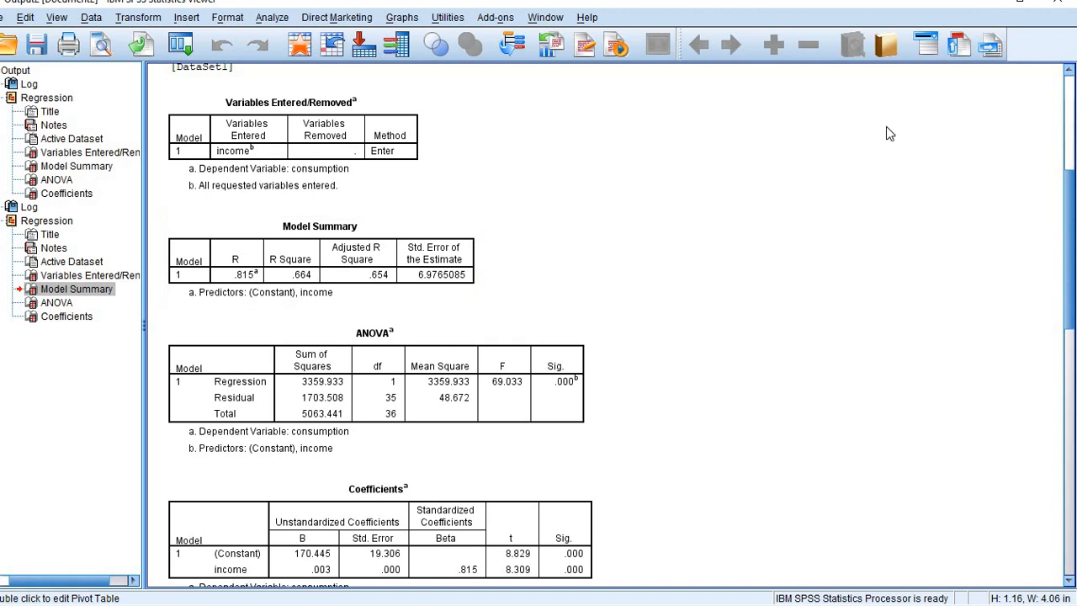
# Step: Leave the regression output and bring the dataset's case values back into view
pyautogui.click(989, 5)
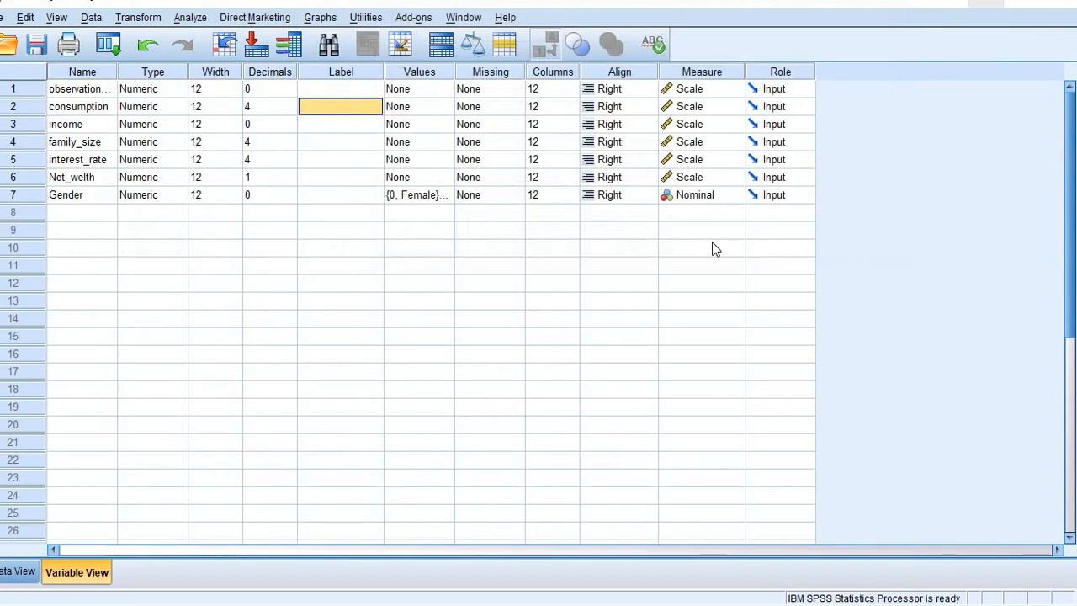
pyautogui.click(35, 571)
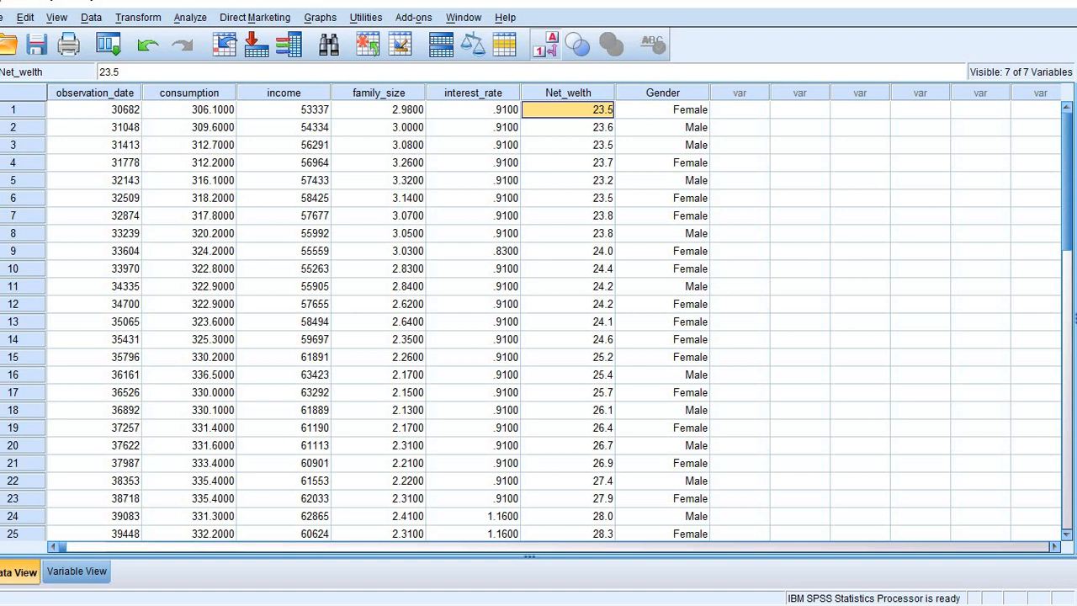
# Step: Review the consumption and Gender columns, display Gender as numeric codes, and step through its cells around case 5
pyautogui.click(210, 93)
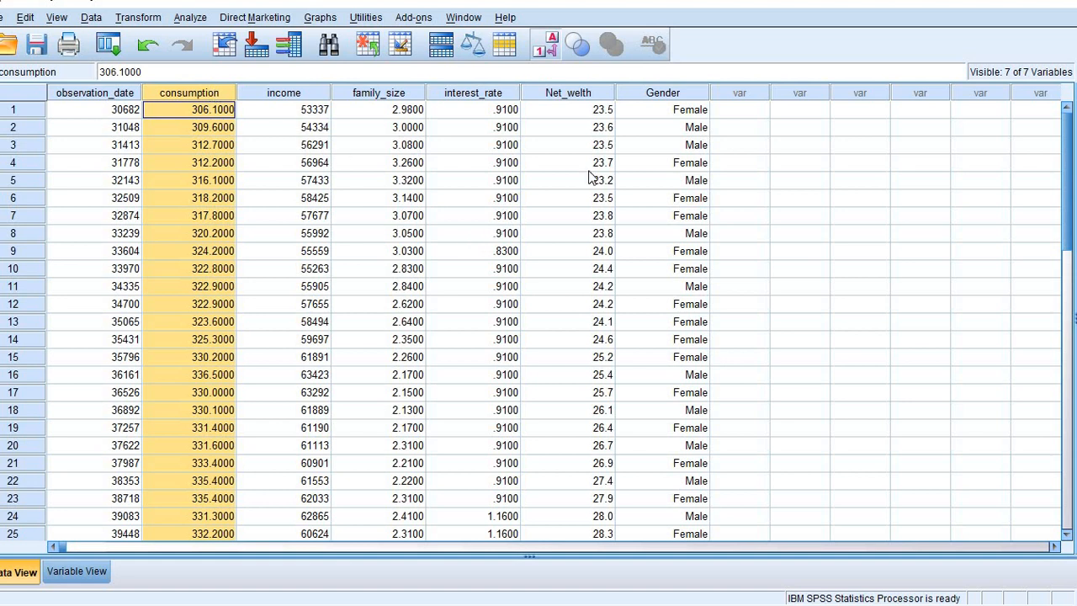
pyautogui.click(694, 92)
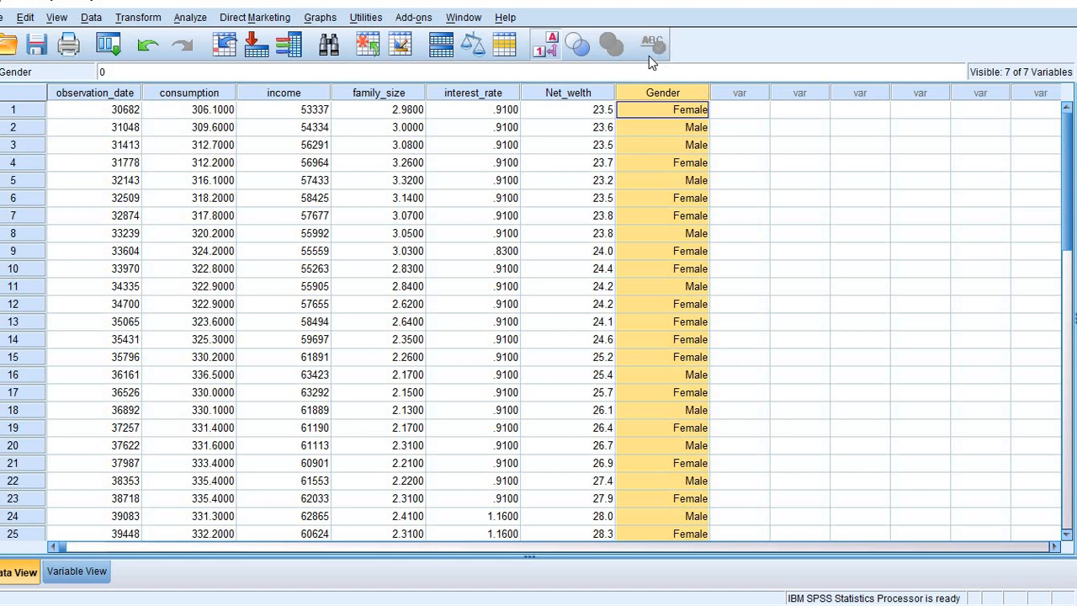
pyautogui.click(546, 50)
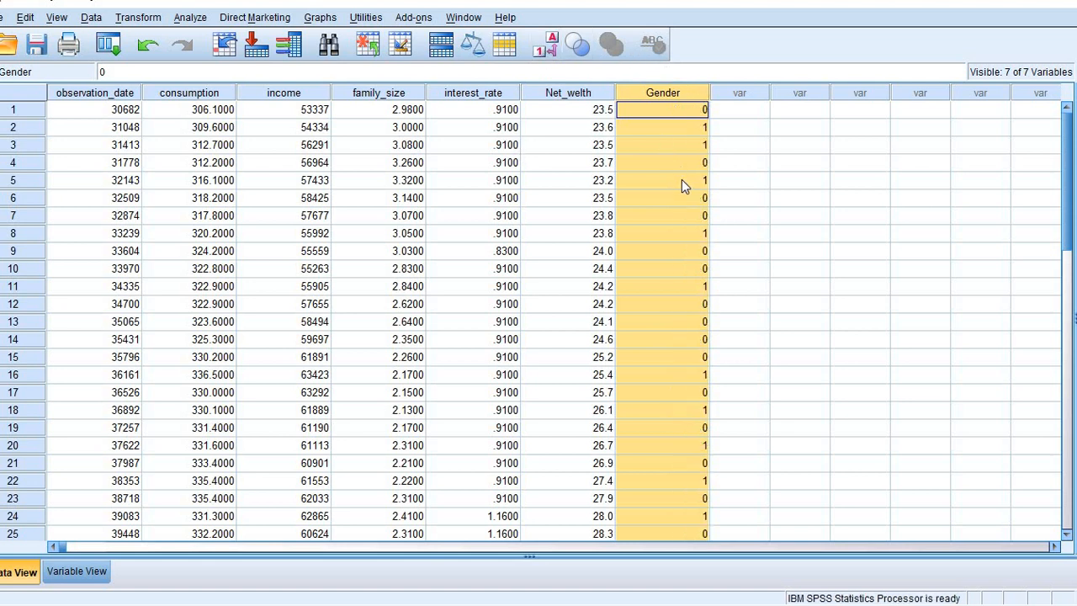
pyautogui.click(681, 180)
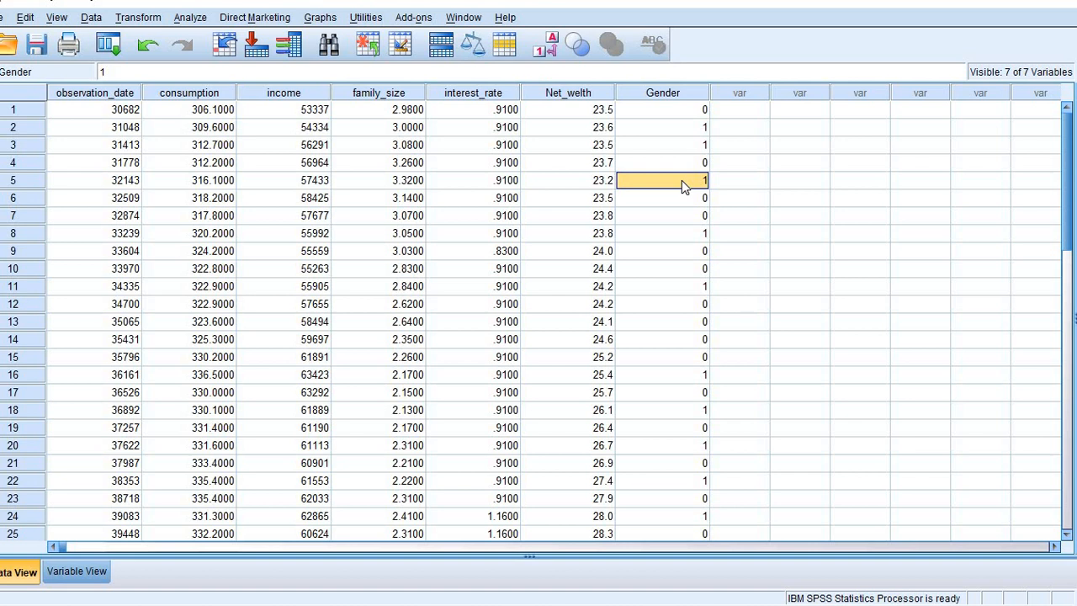
pyautogui.press('Down')
pyautogui.press('Down')
pyautogui.press('Down')
pyautogui.press('Down')
pyautogui.press('Up')
pyautogui.press('Up')
pyautogui.press('Up')
pyautogui.press('Up')
pyautogui.press('Up')
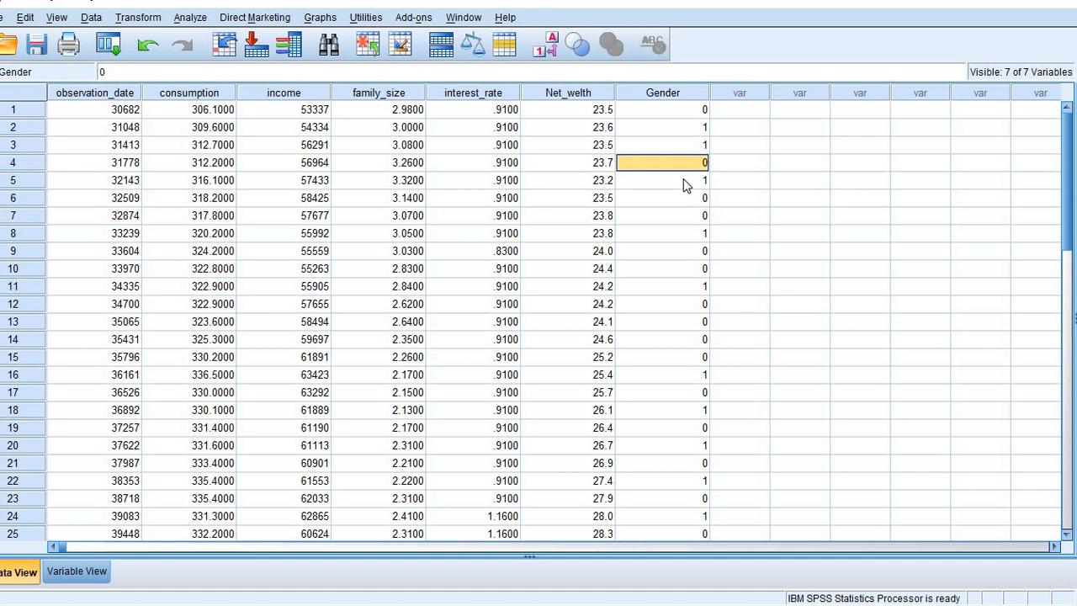
# Step: Switch Gender back to value labels and check the codes behind Female and Male in the first two cases
pyautogui.click(552, 51)
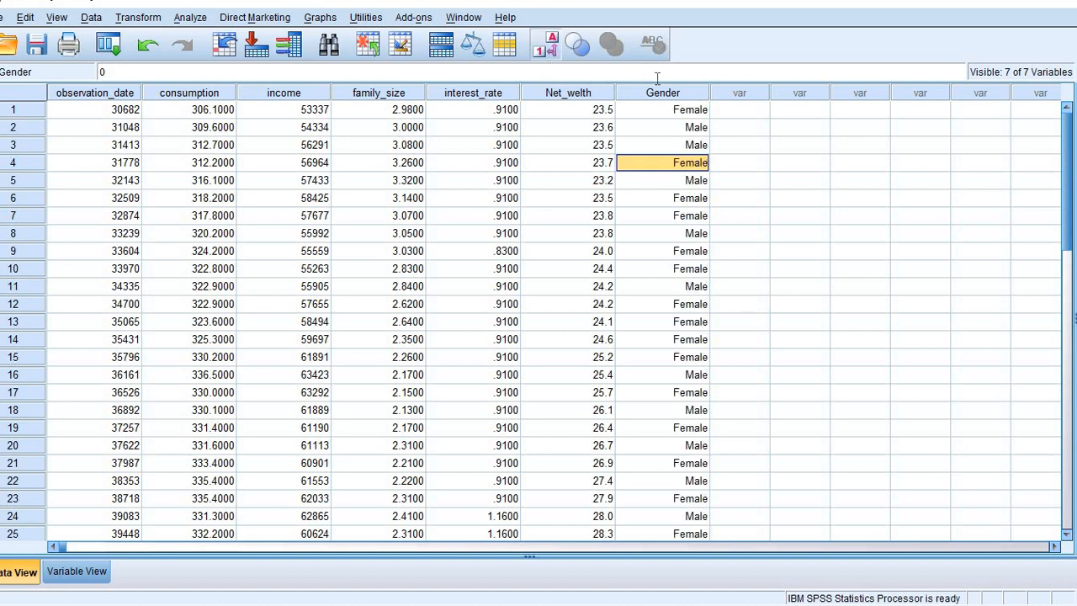
pyautogui.click(692, 112)
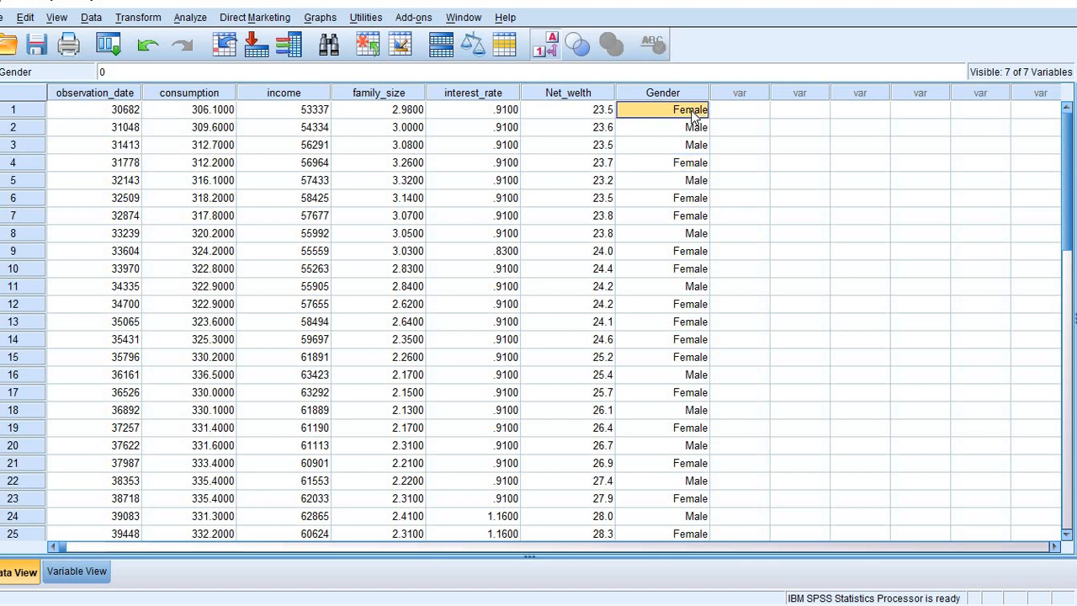
pyautogui.click(695, 133)
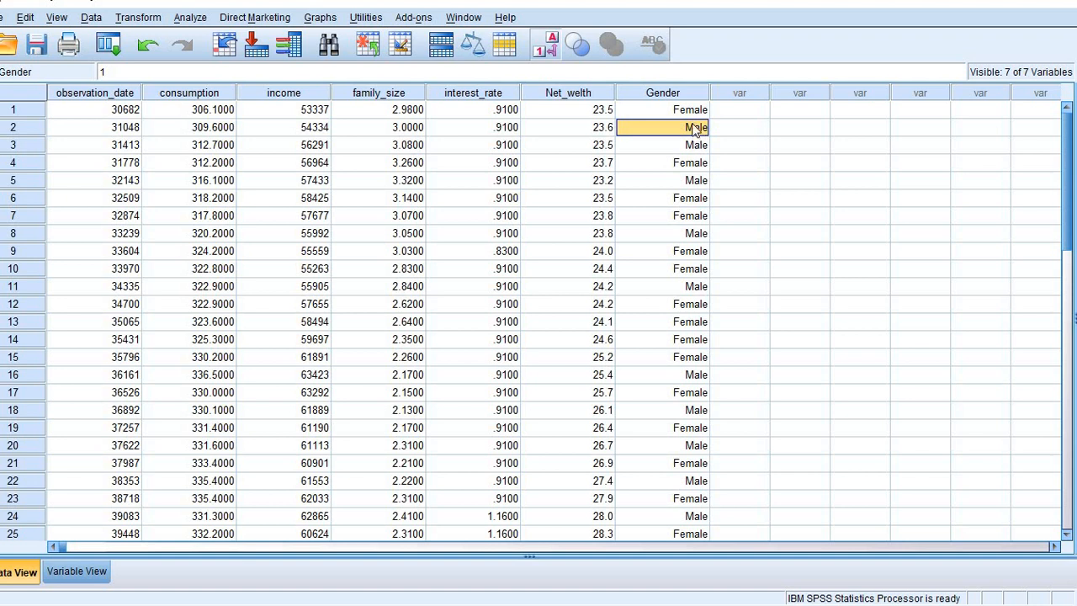
pyautogui.click(692, 115)
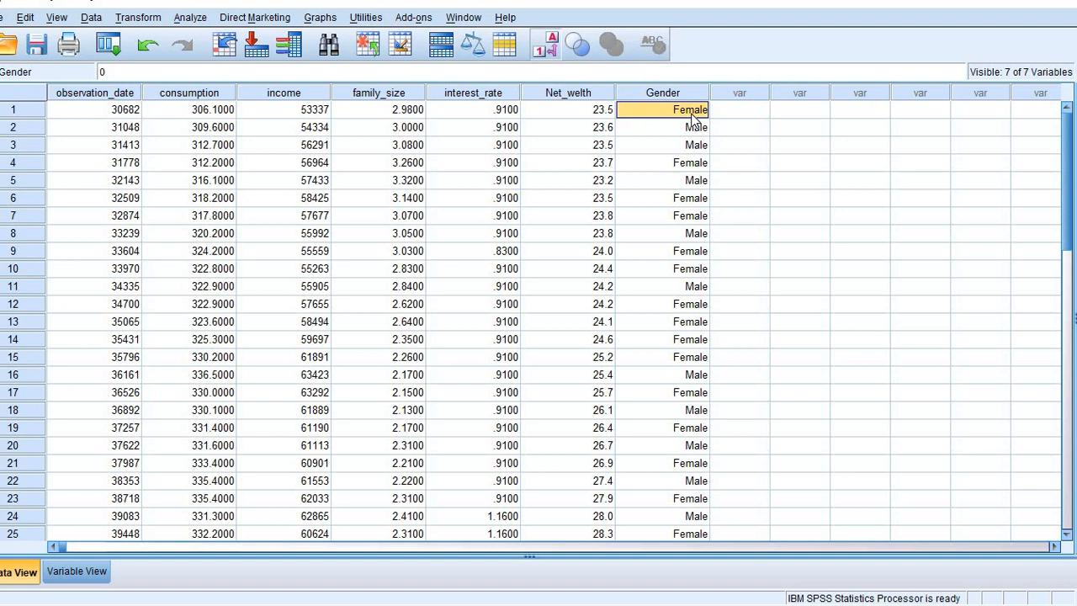
pyautogui.click(690, 128)
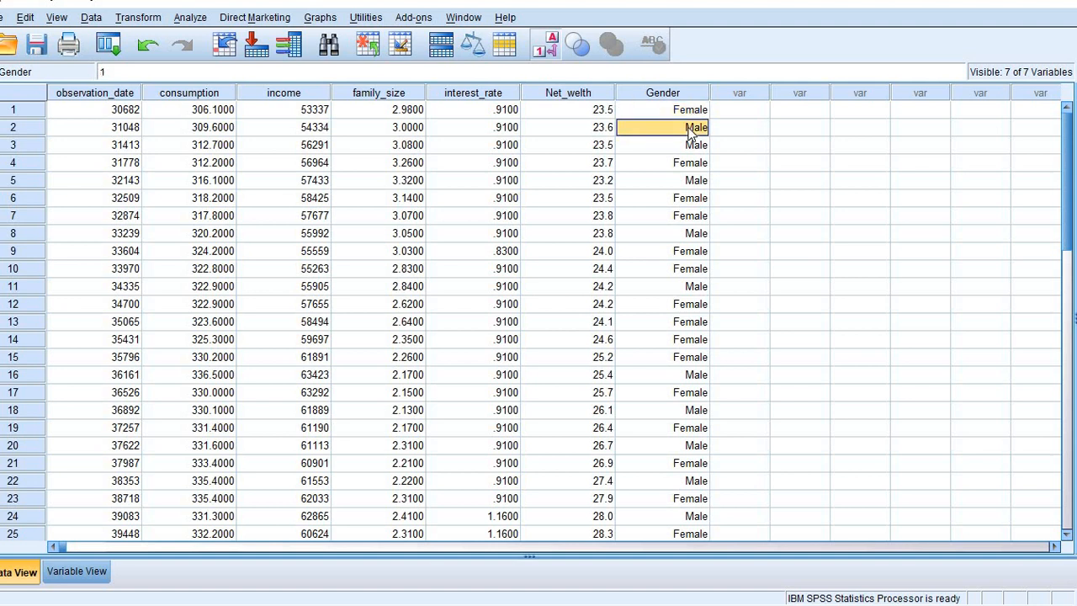
pyautogui.click(690, 116)
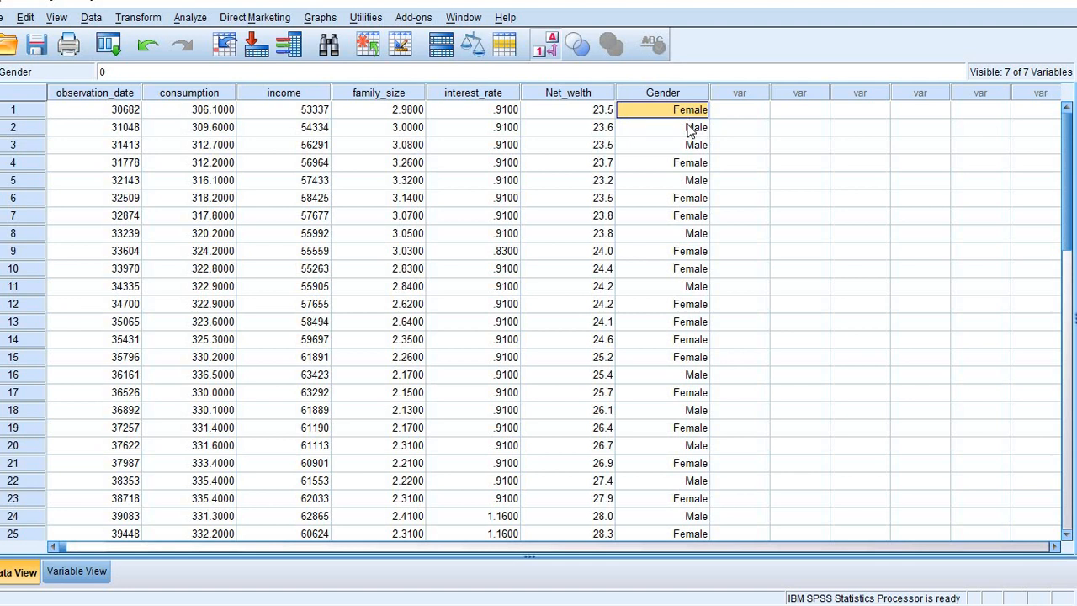
pyautogui.click(690, 129)
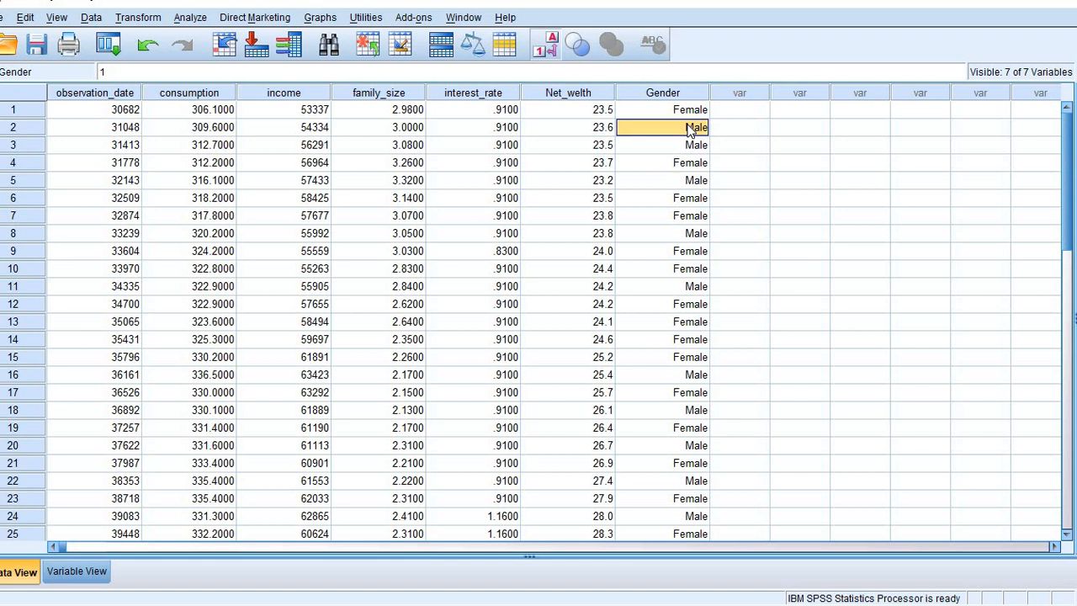
pyautogui.click(688, 112)
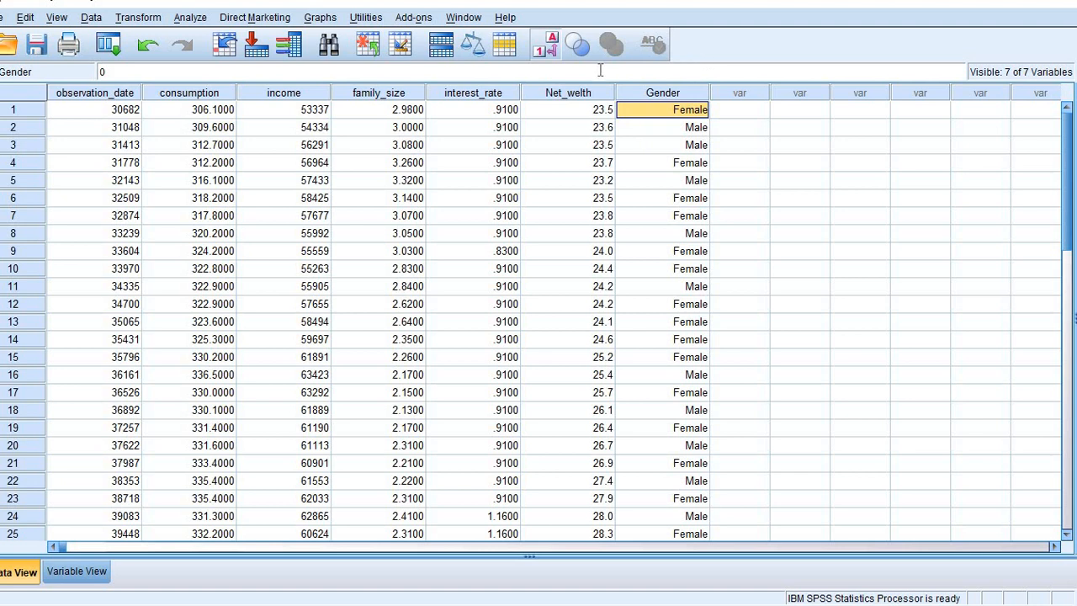
# Step: Toggle Gender to codes and back to labels, then inspect the first case's label entry and select the whole column
pyautogui.click(549, 50)
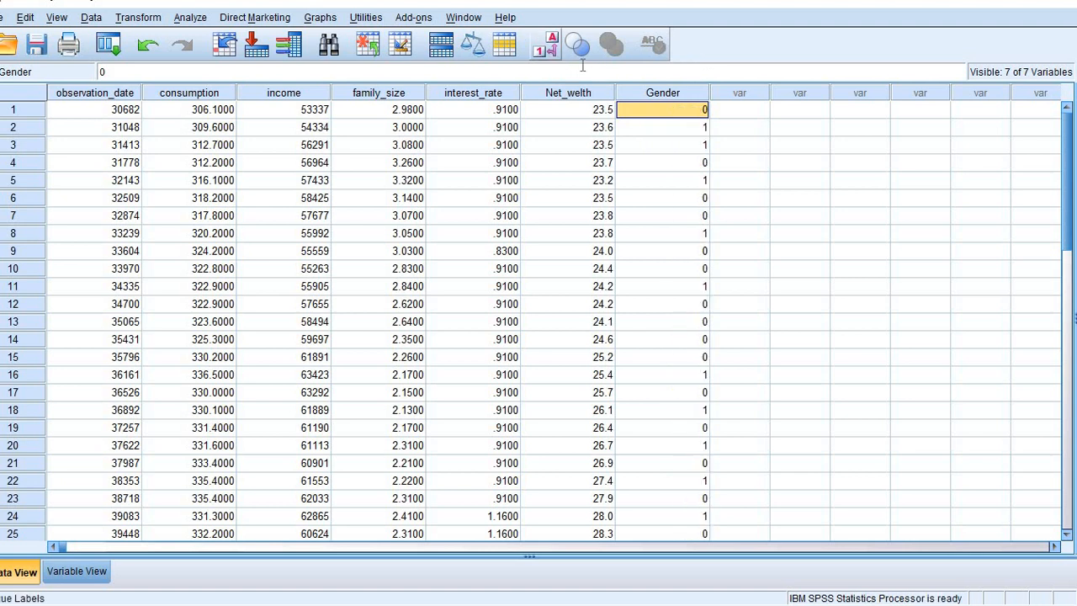
pyautogui.click(551, 48)
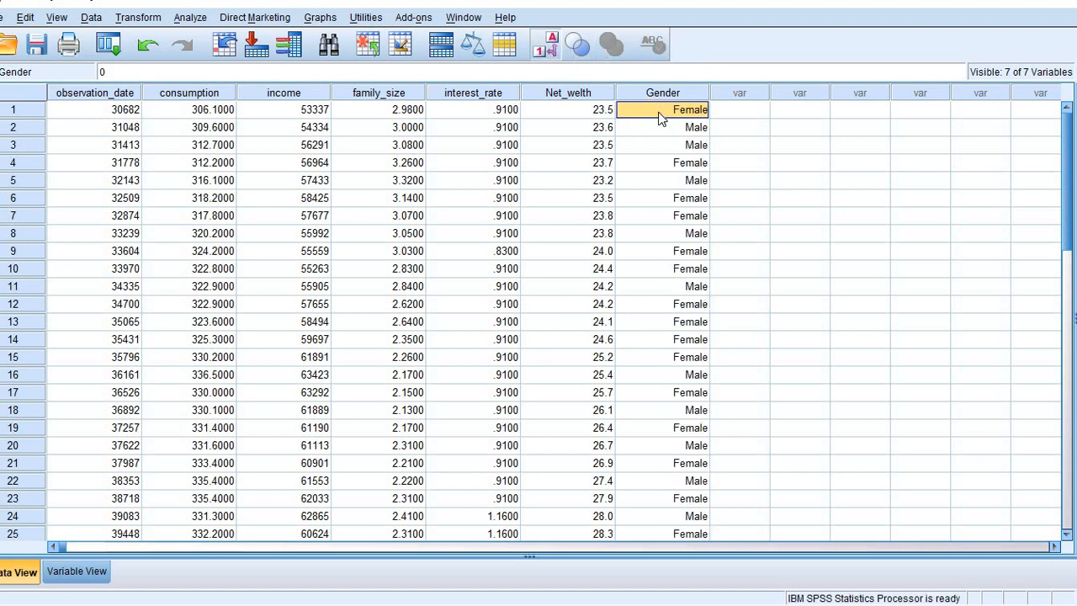
pyautogui.doubleClick(673, 110)
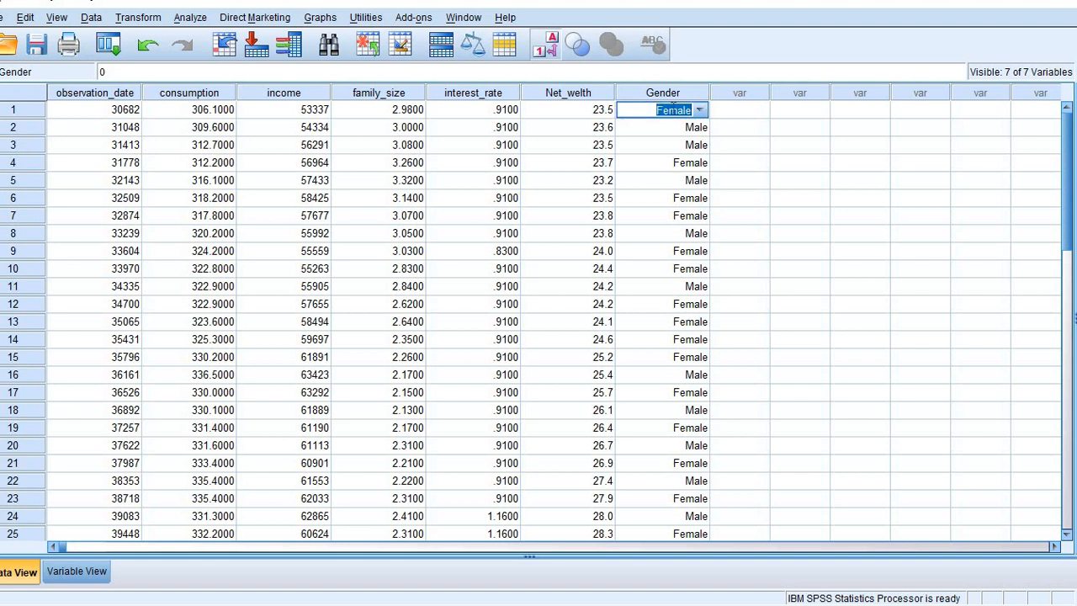
pyautogui.click(680, 128)
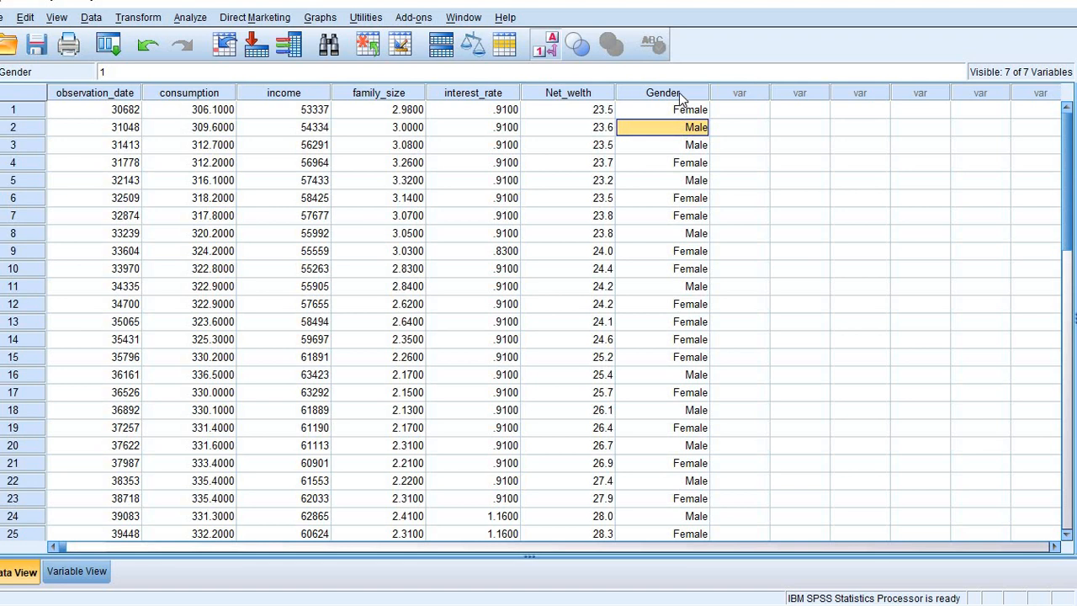
pyautogui.click(679, 93)
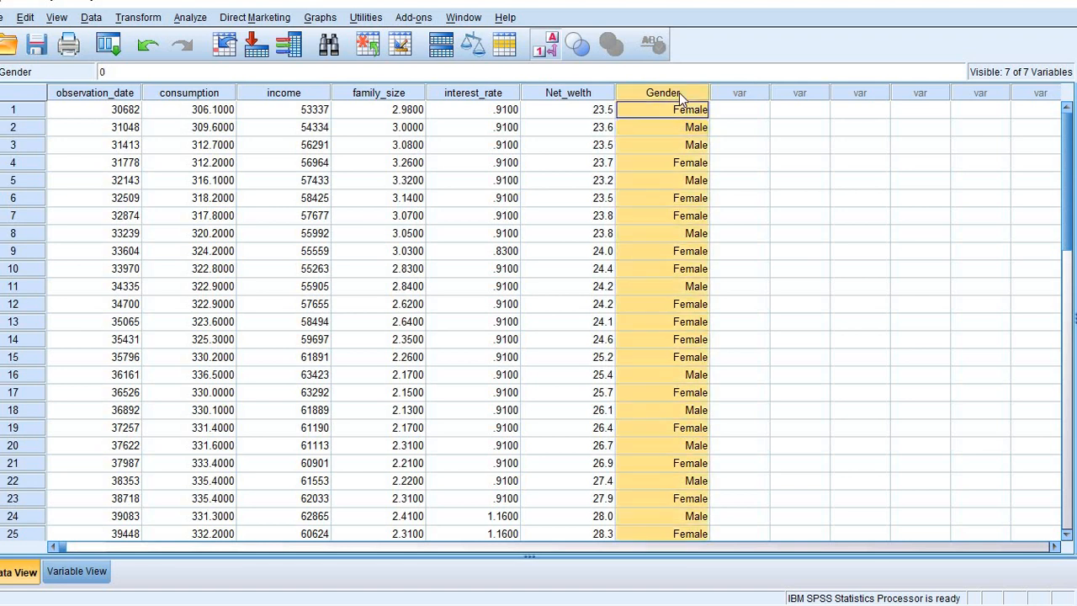
# Step: Display the Gender column as numeric codes and compare the codes of the first two cases
pyautogui.click(549, 47)
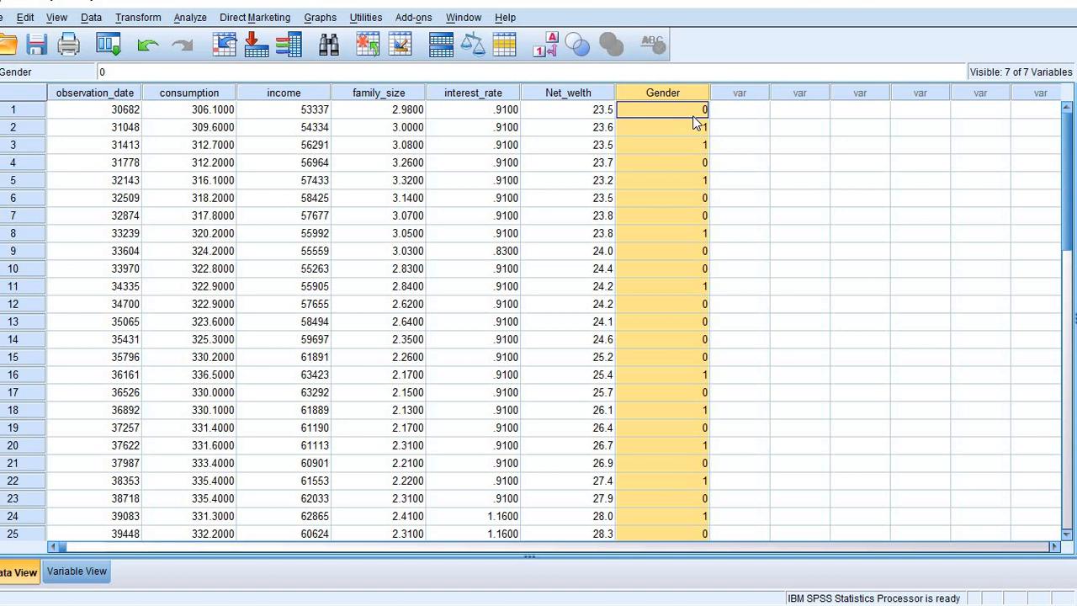
pyautogui.click(591, 93)
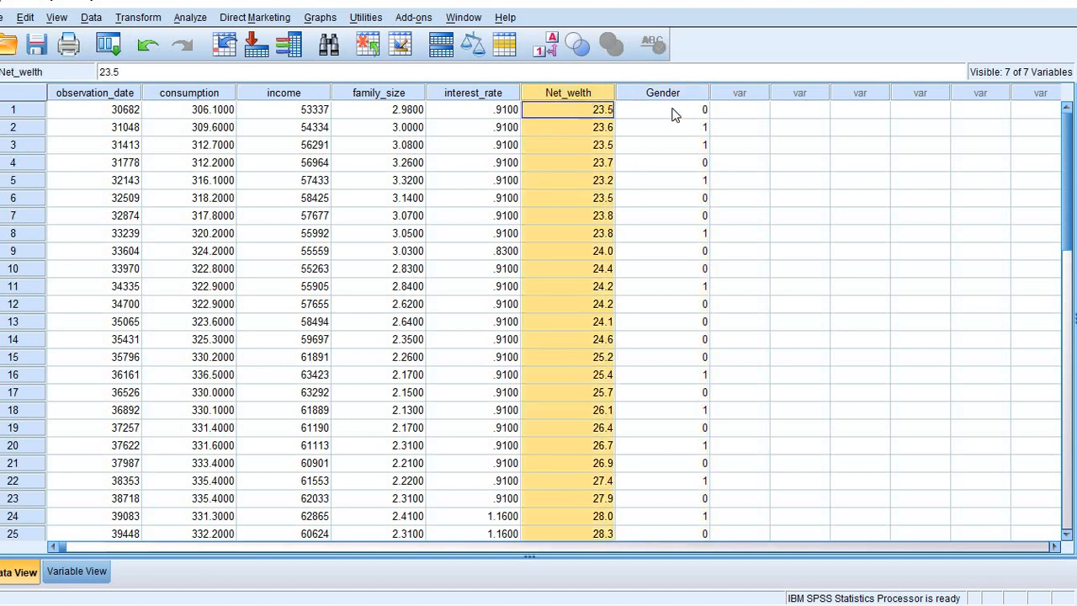
pyautogui.click(678, 94)
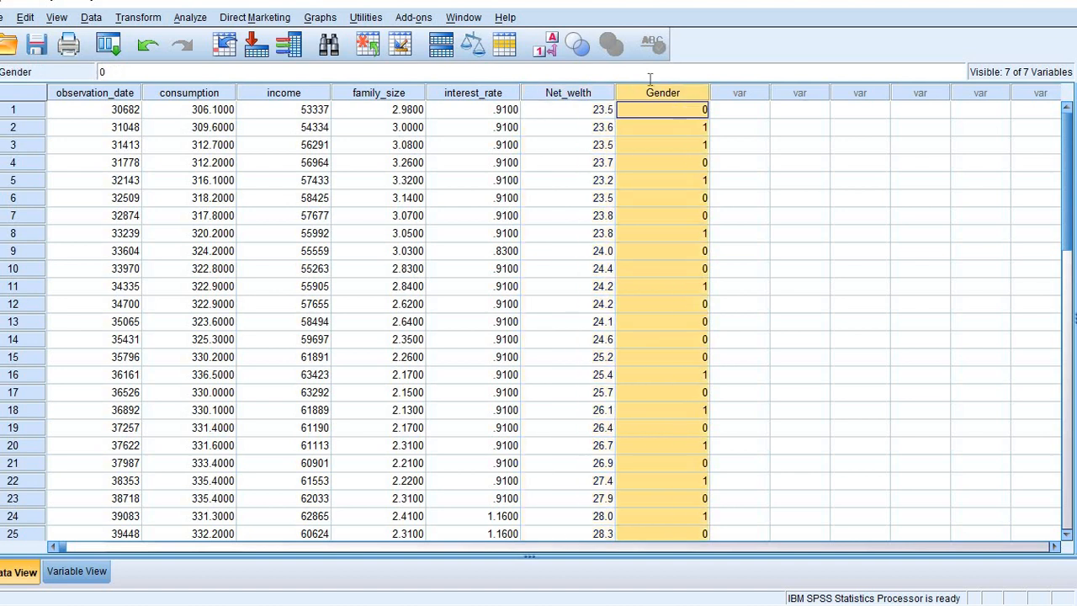
pyautogui.click(547, 46)
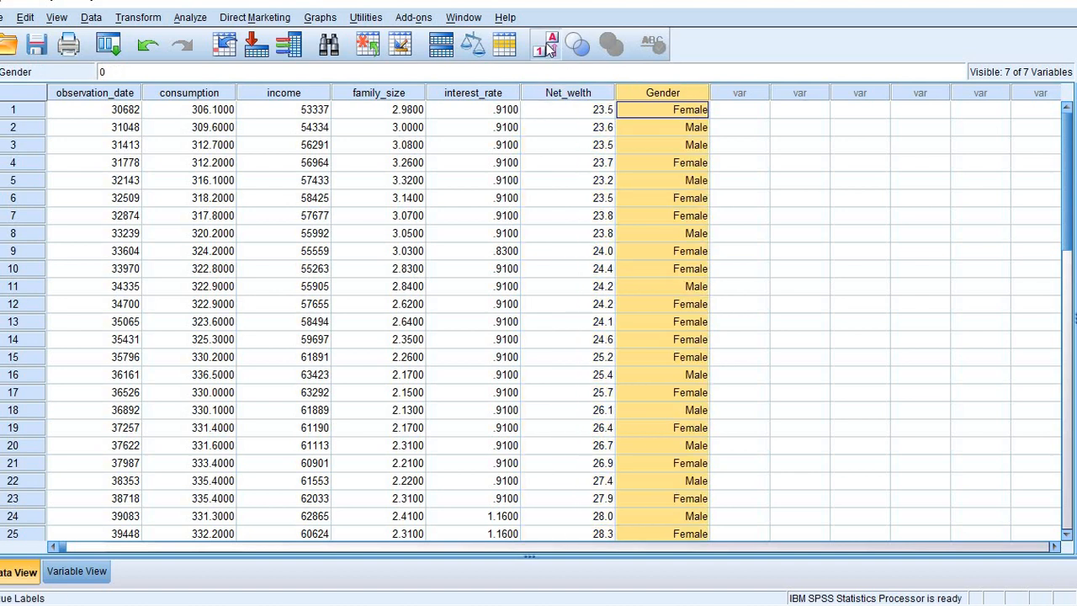
pyautogui.click(547, 46)
pyautogui.click(706, 126)
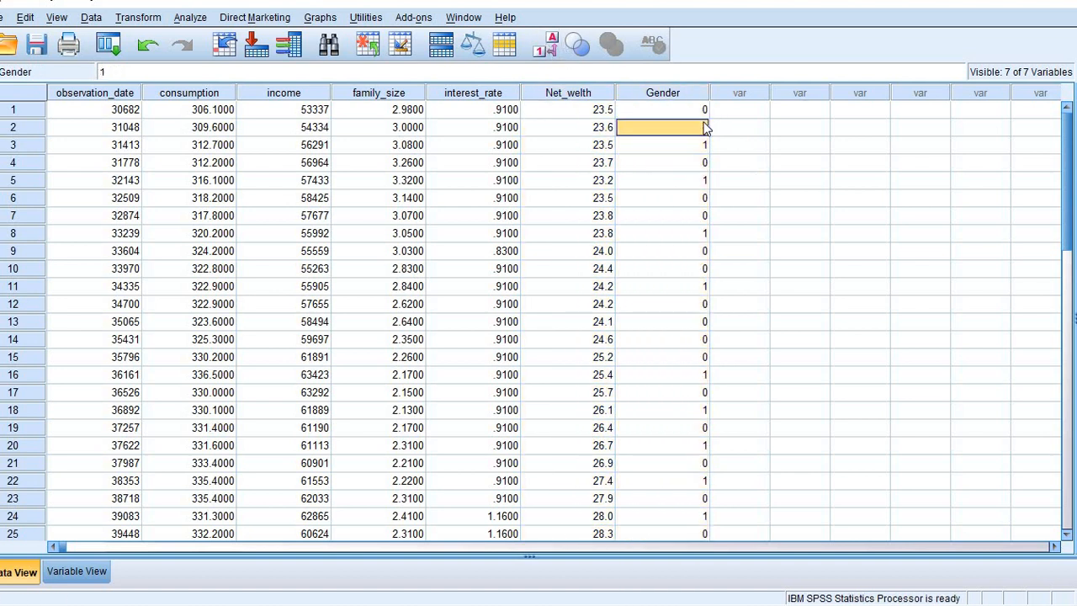
pyautogui.click(700, 110)
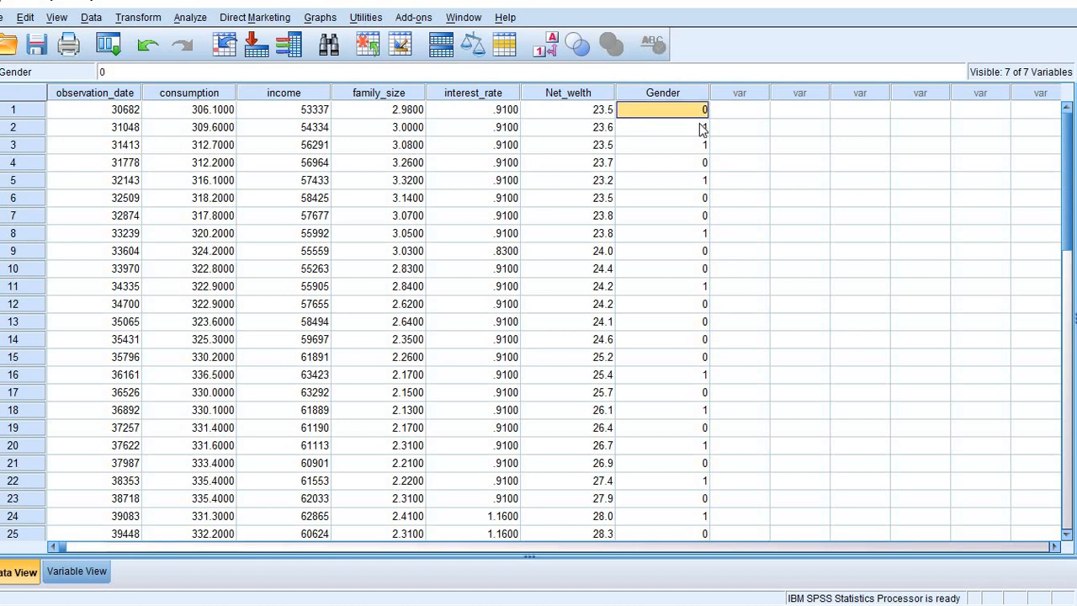
pyautogui.click(703, 127)
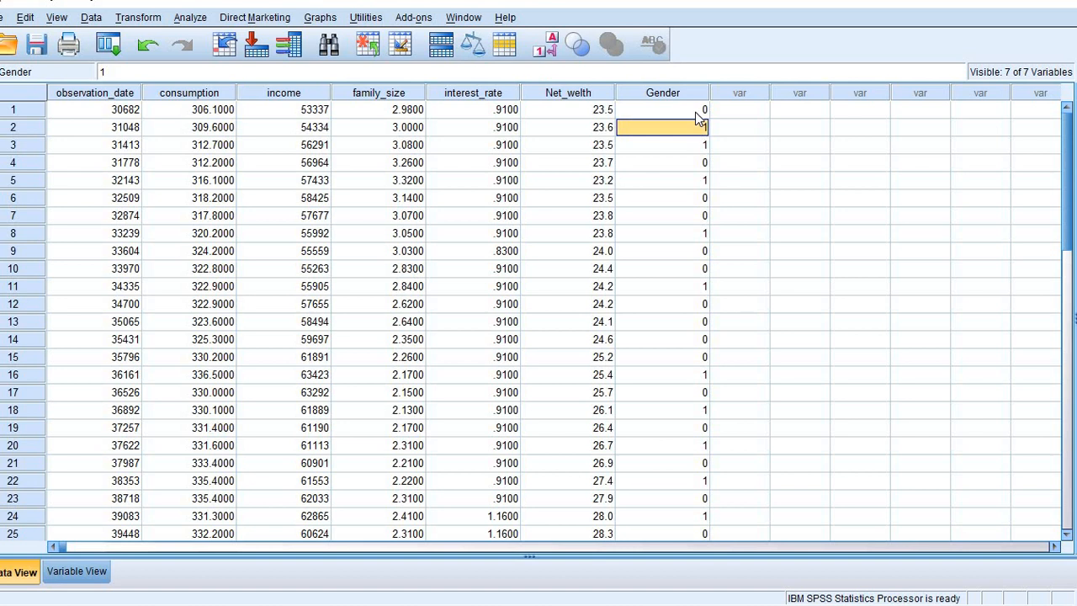
pyautogui.click(695, 112)
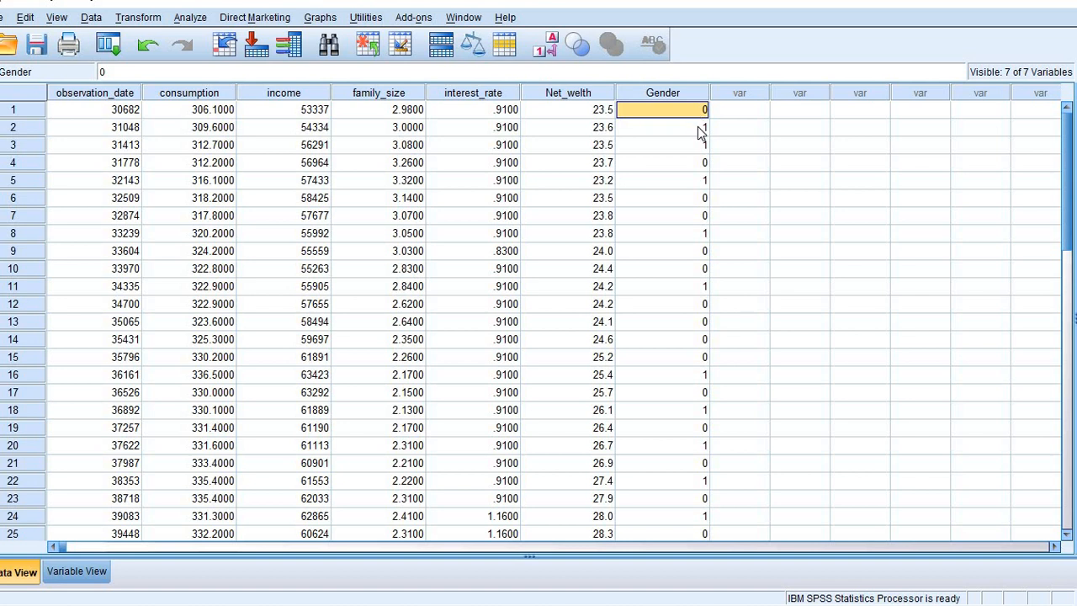
pyautogui.click(698, 127)
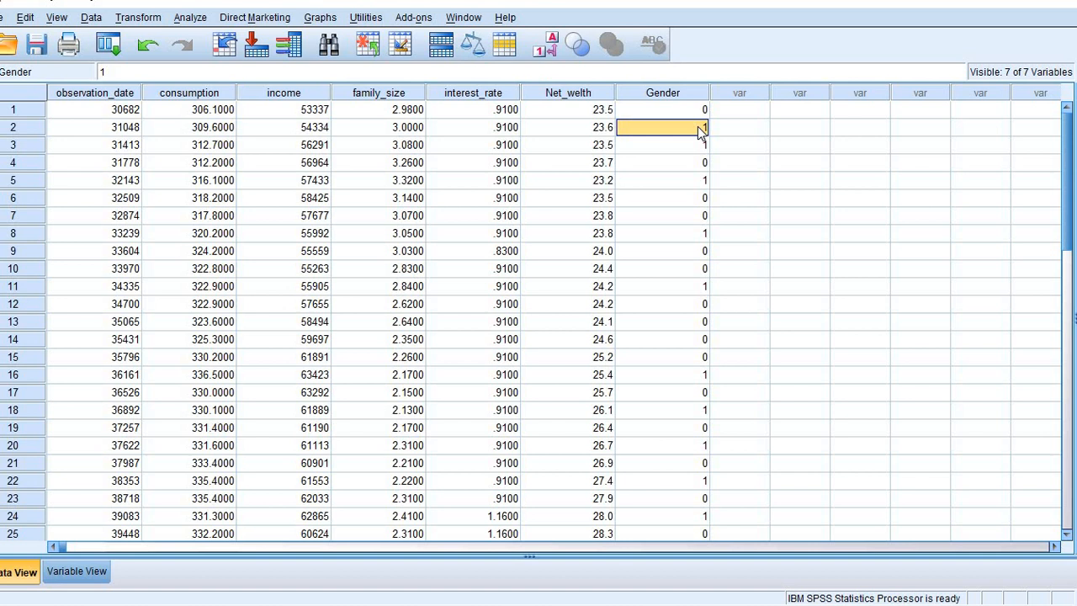
# Step: Set up a linear regression with consumption as dependent, replacing income and Net_welth with Gender as the only independent variable
pyautogui.click(190, 17)
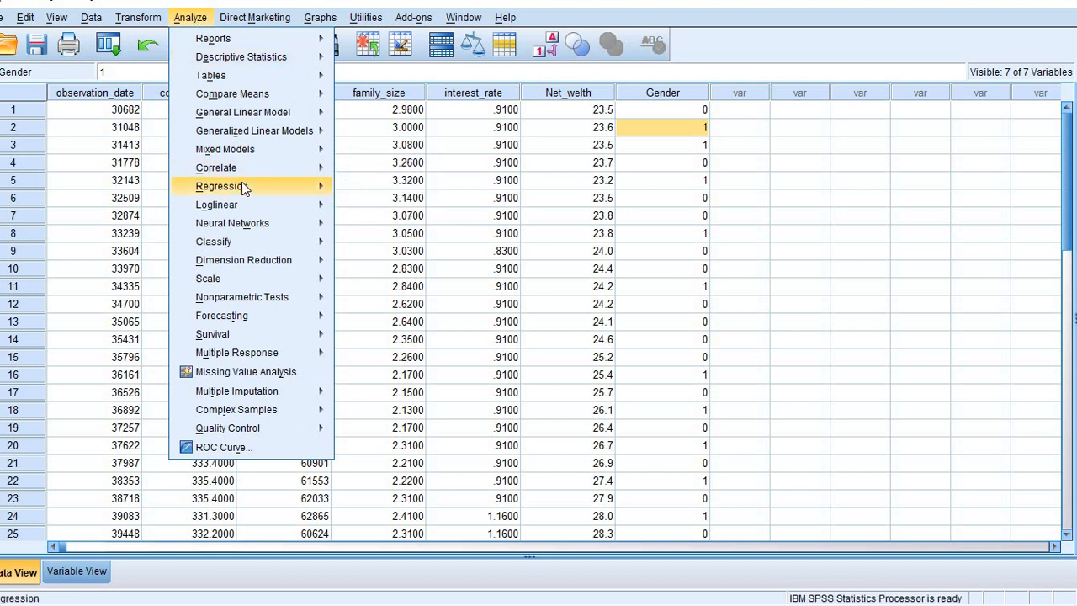
pyautogui.moveTo(271, 187)
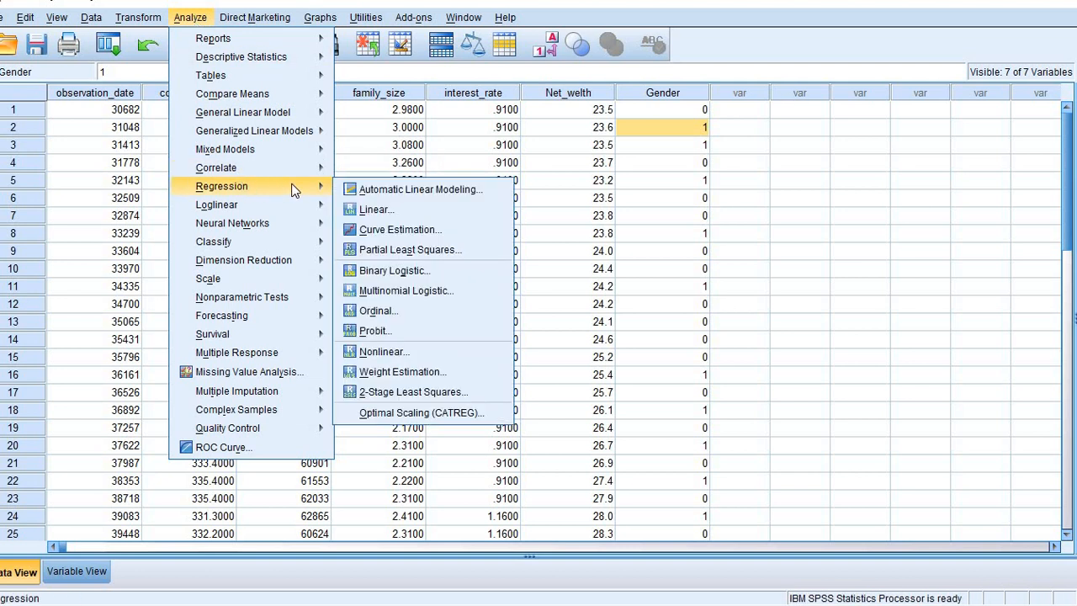
pyautogui.click(371, 212)
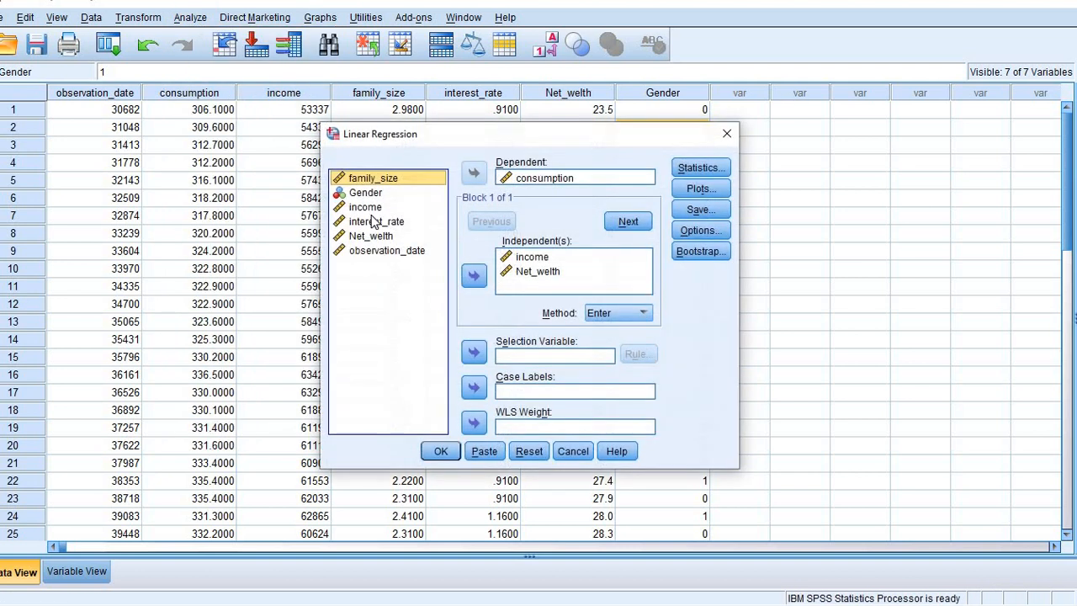
pyautogui.click(531, 278)
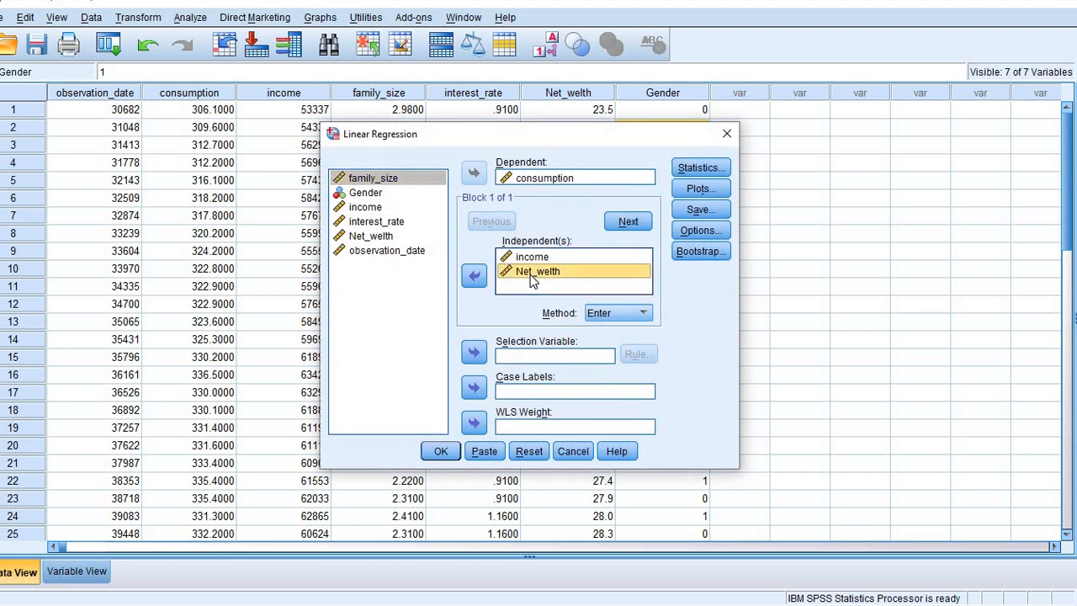
pyautogui.hotkey('shift', 'Up')
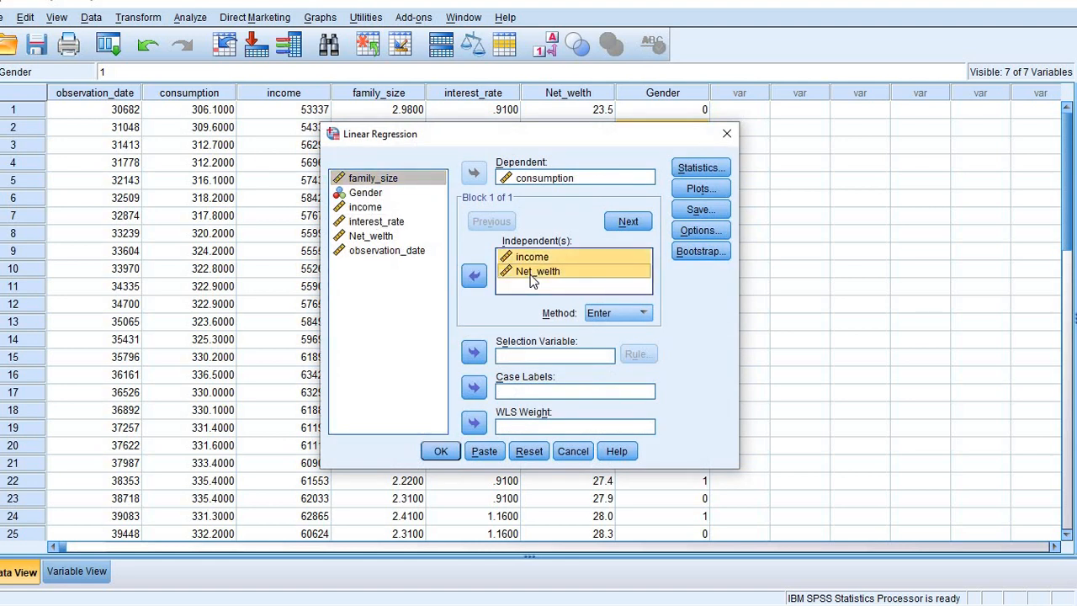
pyautogui.click(476, 283)
pyautogui.click(398, 195)
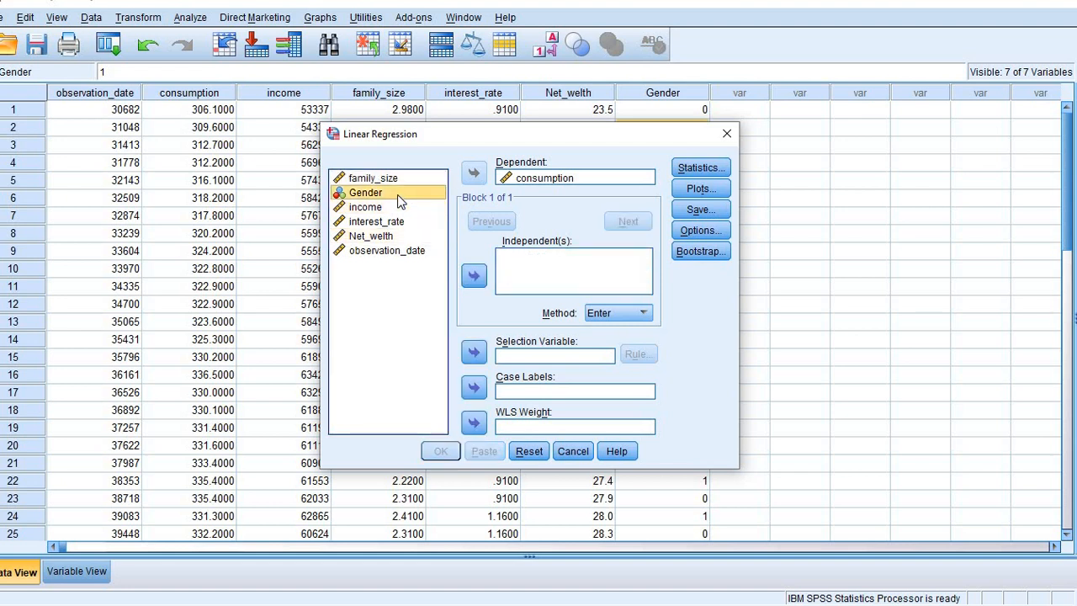
pyautogui.click(474, 274)
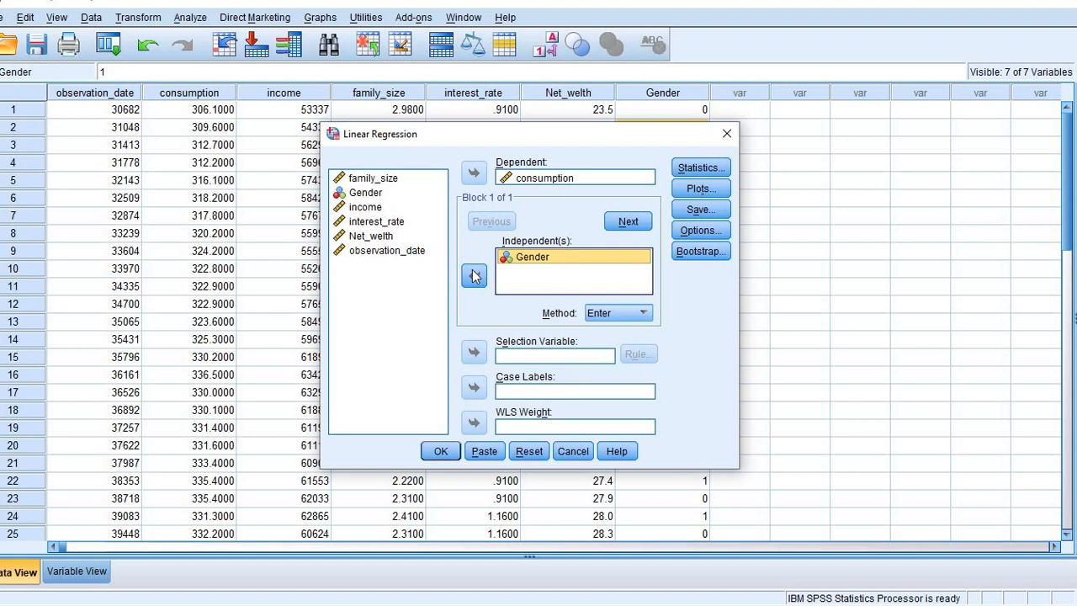
# Step: Keep Estimates and Model fit as the regression statistics and run the Gender model
pyautogui.click(682, 175)
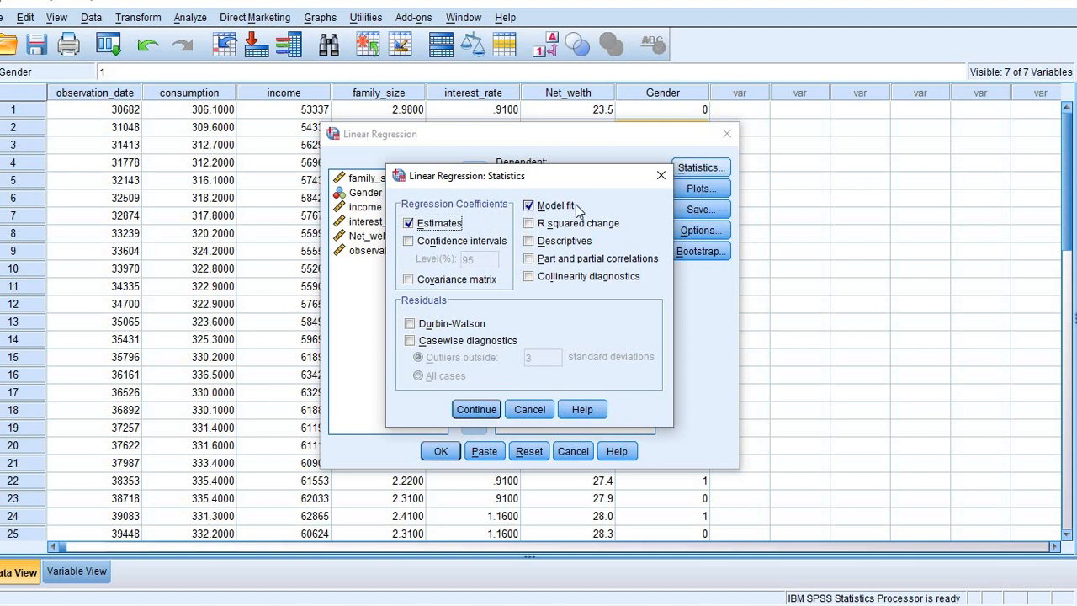
pyautogui.click(477, 409)
pyautogui.click(442, 452)
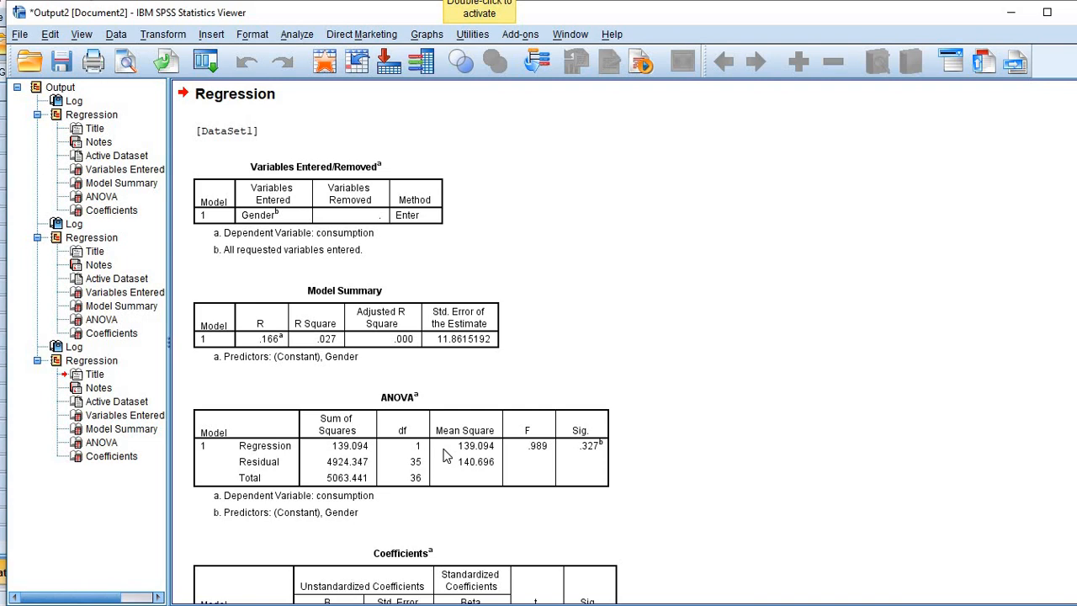
# Step: Examine the Gender model's Model Summary, ANOVA and Coefficients tables, focusing on the coefficient estimates and standard errors
pyautogui.click(443, 338)
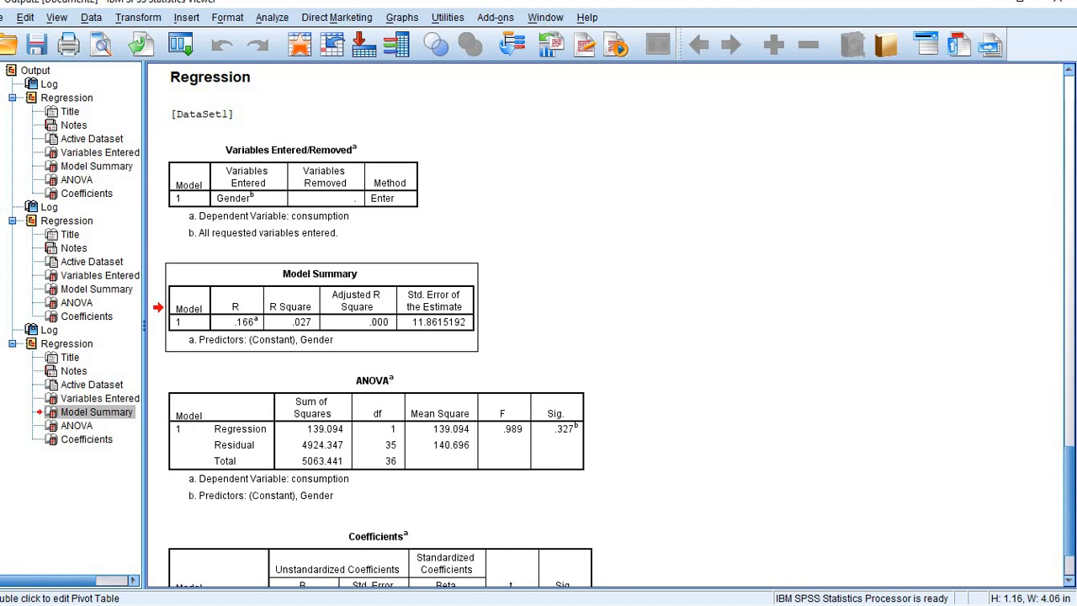
pyautogui.click(1069, 580)
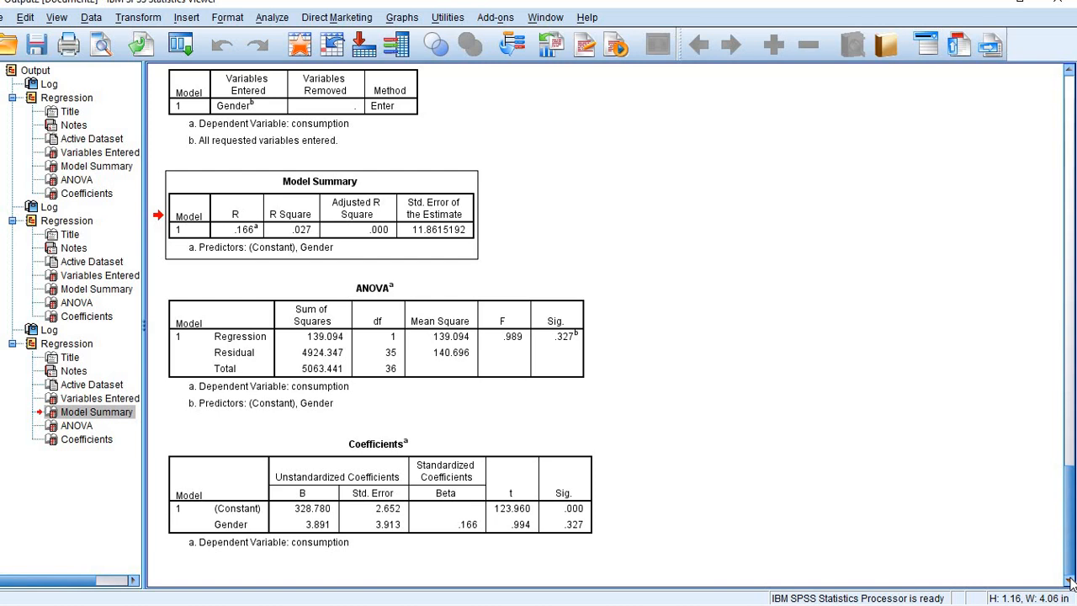
pyautogui.click(501, 510)
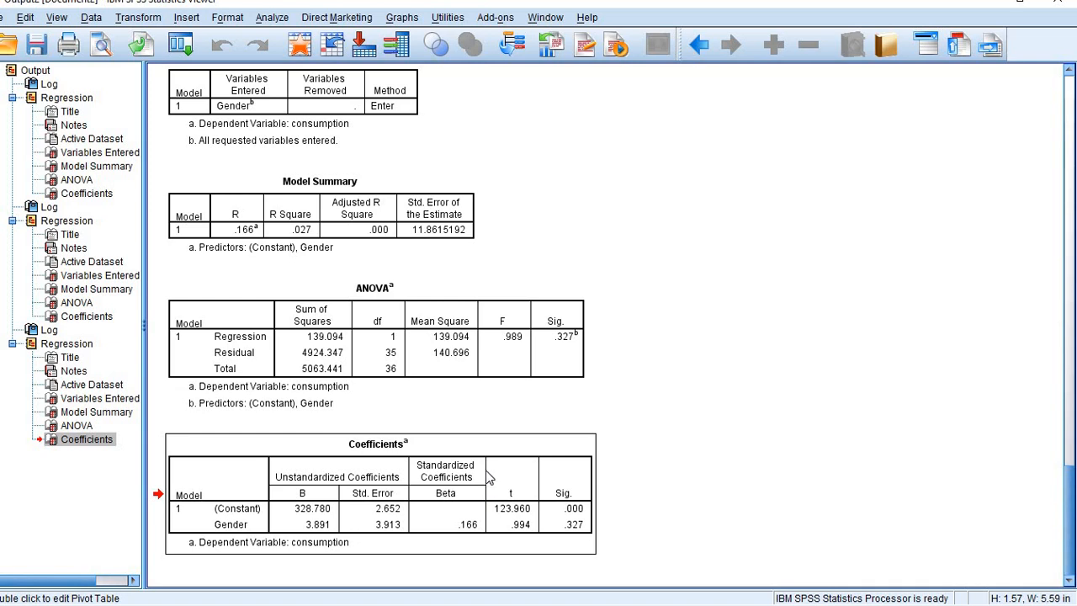
pyautogui.click(363, 230)
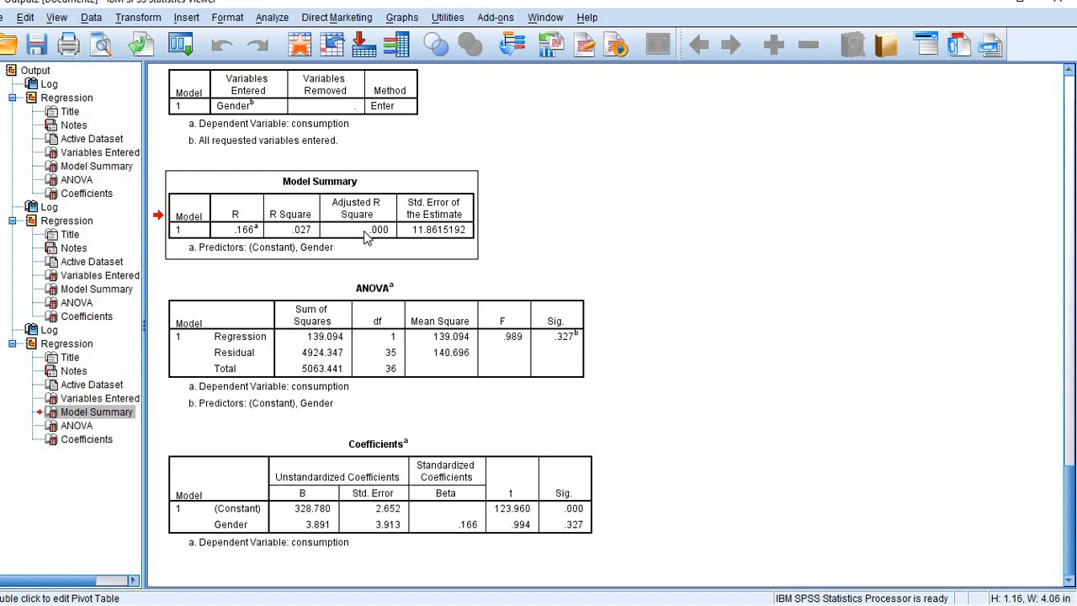
pyautogui.click(418, 386)
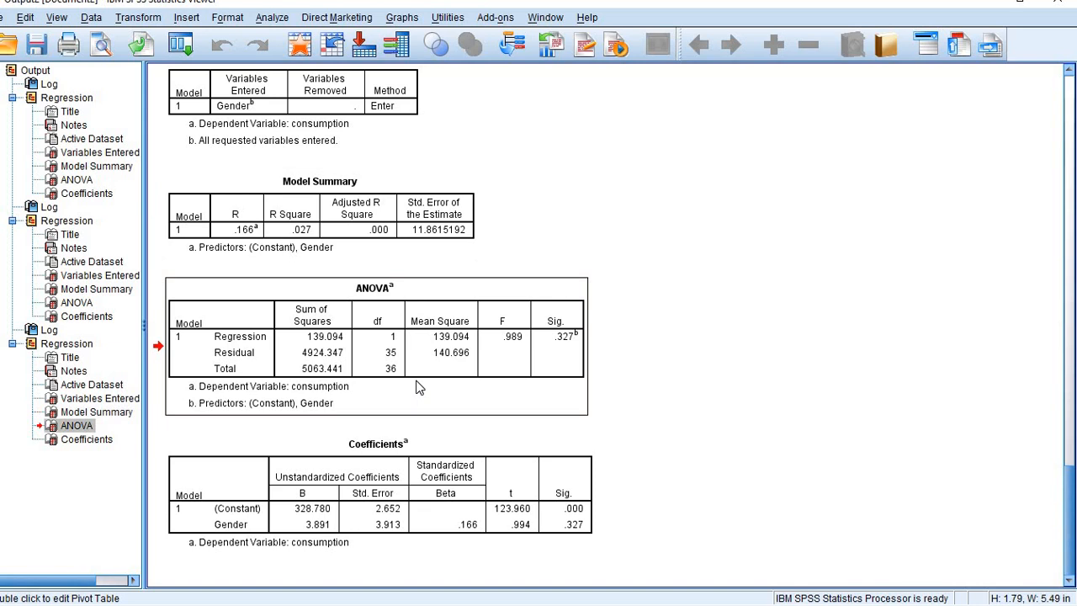
pyautogui.click(435, 516)
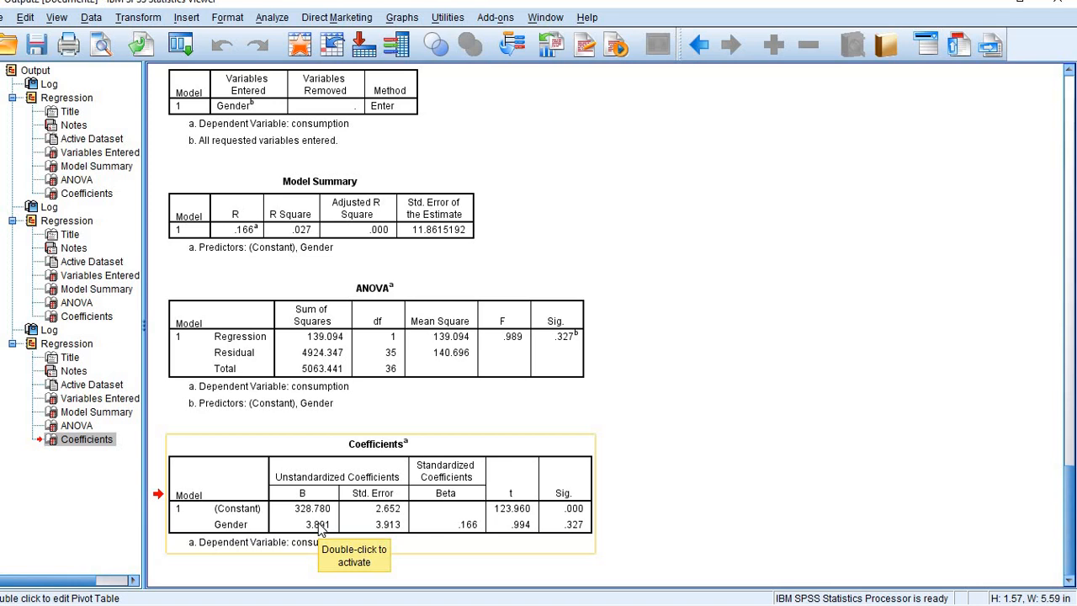
pyautogui.click(368, 514)
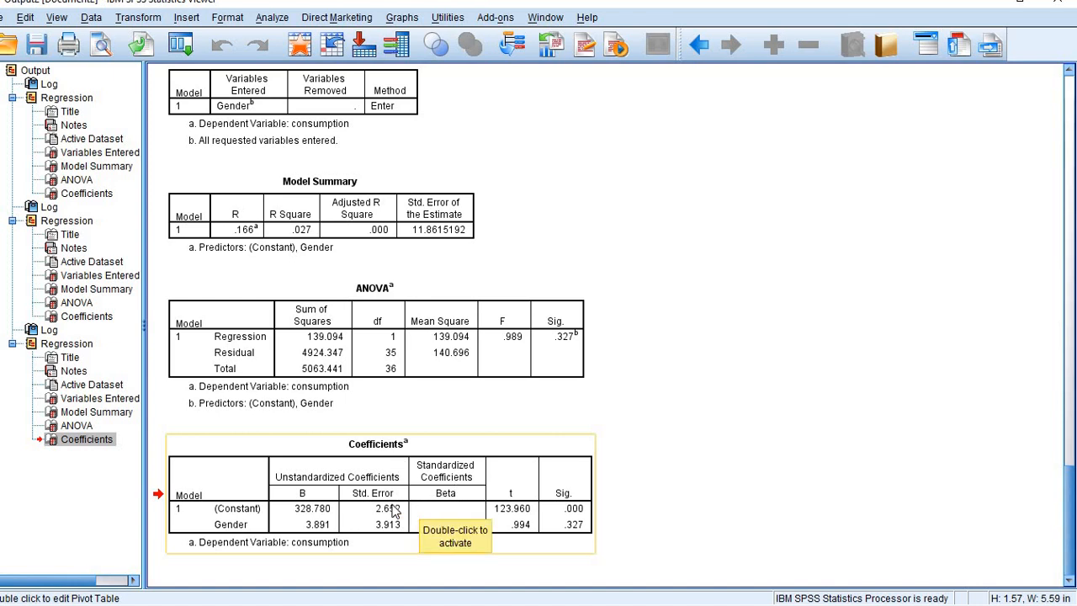
pyautogui.click(445, 486)
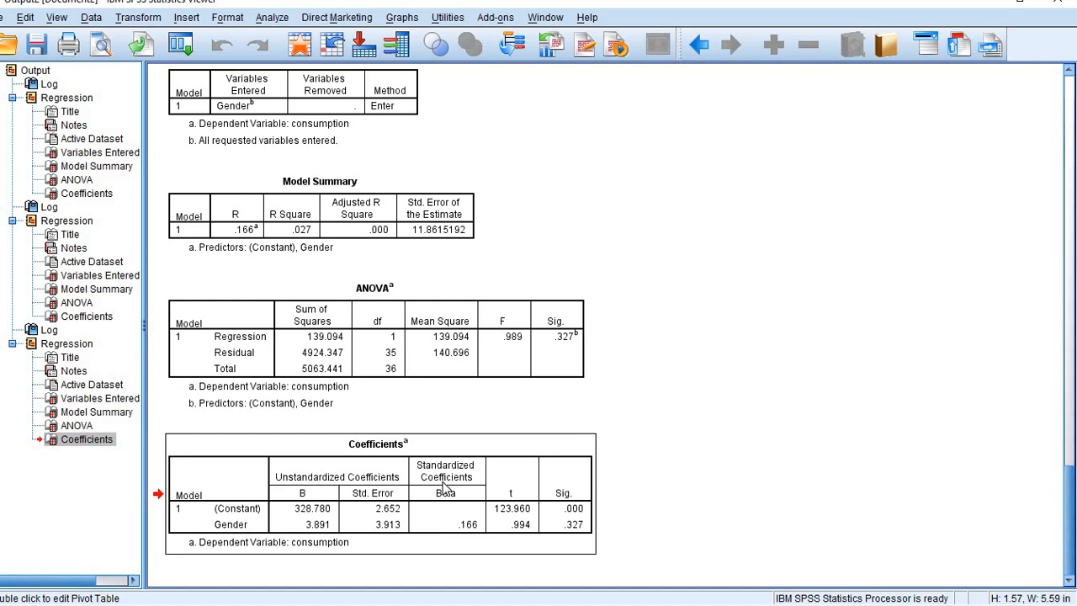
# Step: Inspect the Gender model's R Square and full-precision Adjusted R Square, along with its ANOVA and Coefficients significance
pyautogui.click(498, 306)
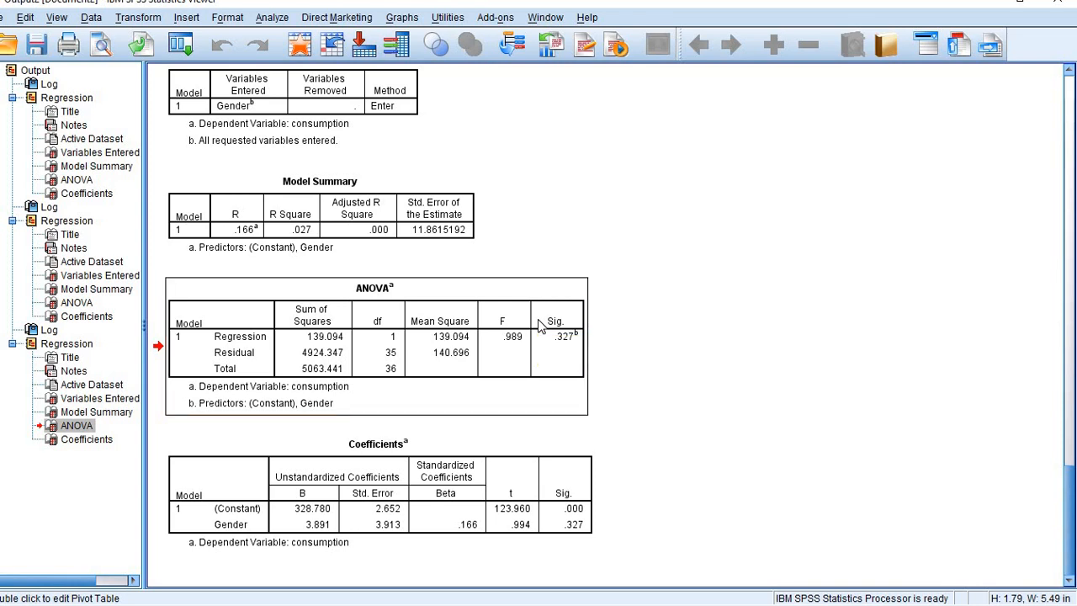
pyautogui.click(302, 236)
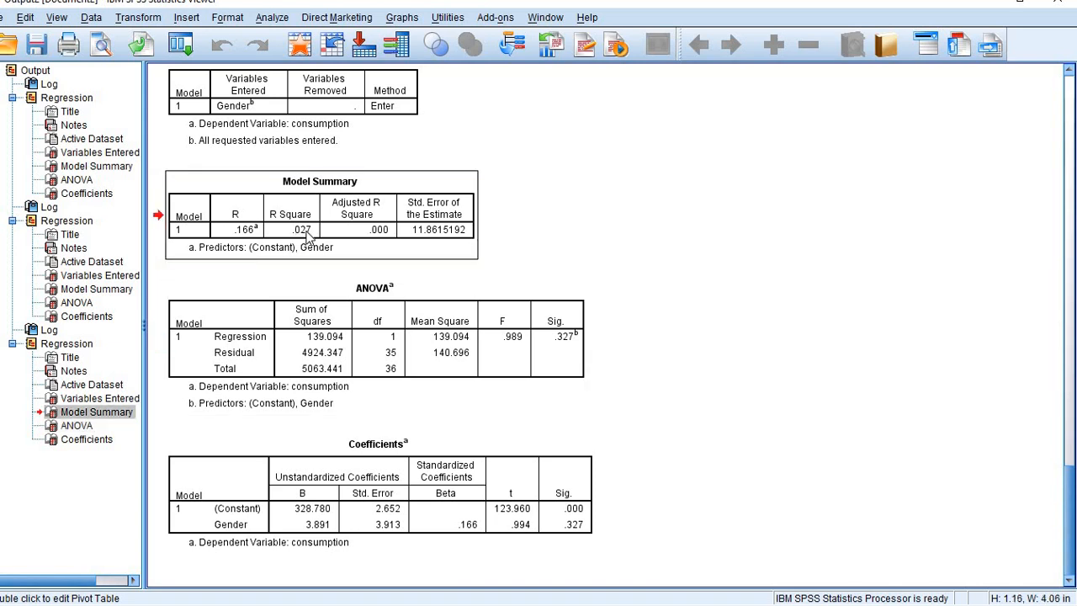
pyautogui.click(379, 233)
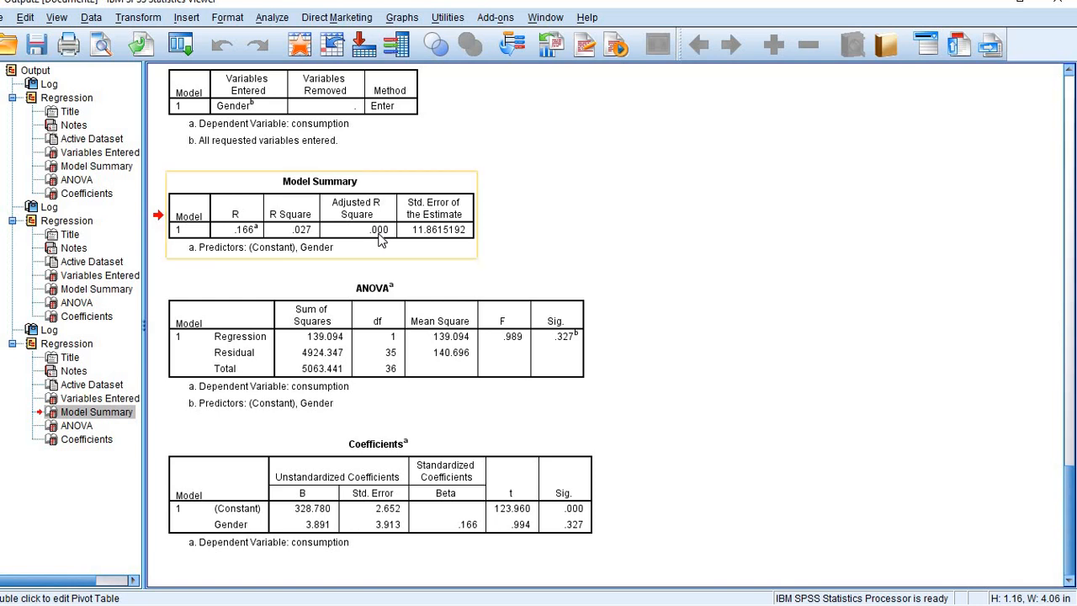
pyautogui.doubleClick(380, 233)
pyautogui.doubleClick(379, 230)
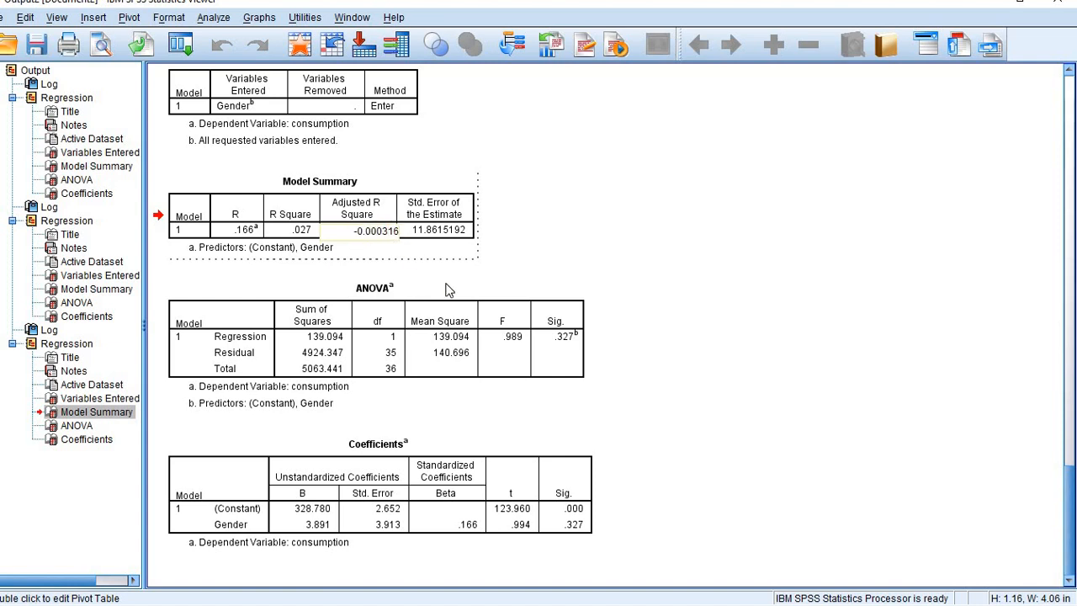
pyautogui.click(629, 224)
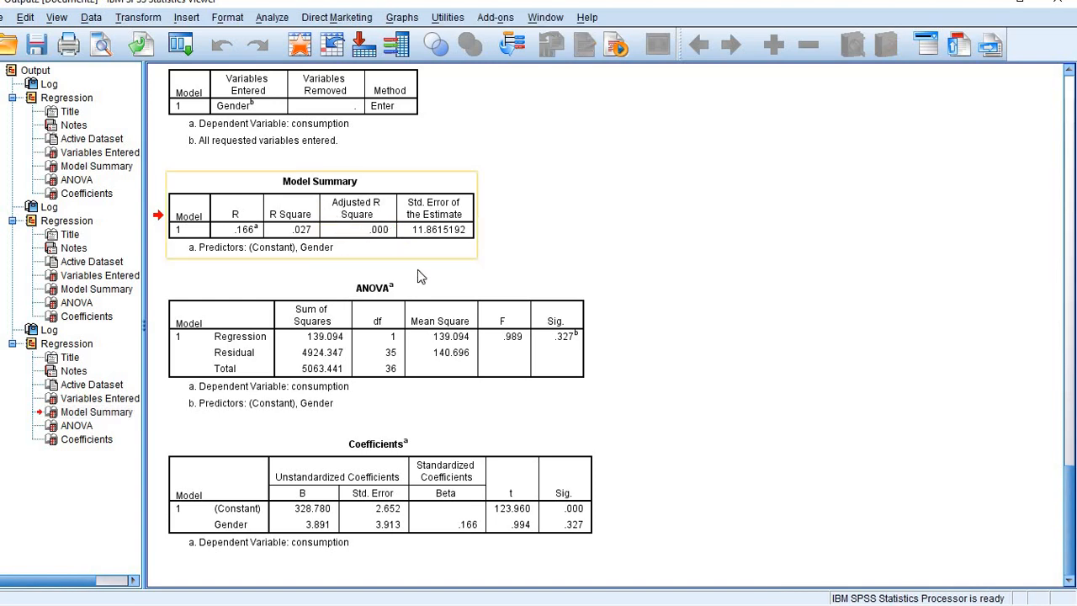
pyautogui.click(406, 335)
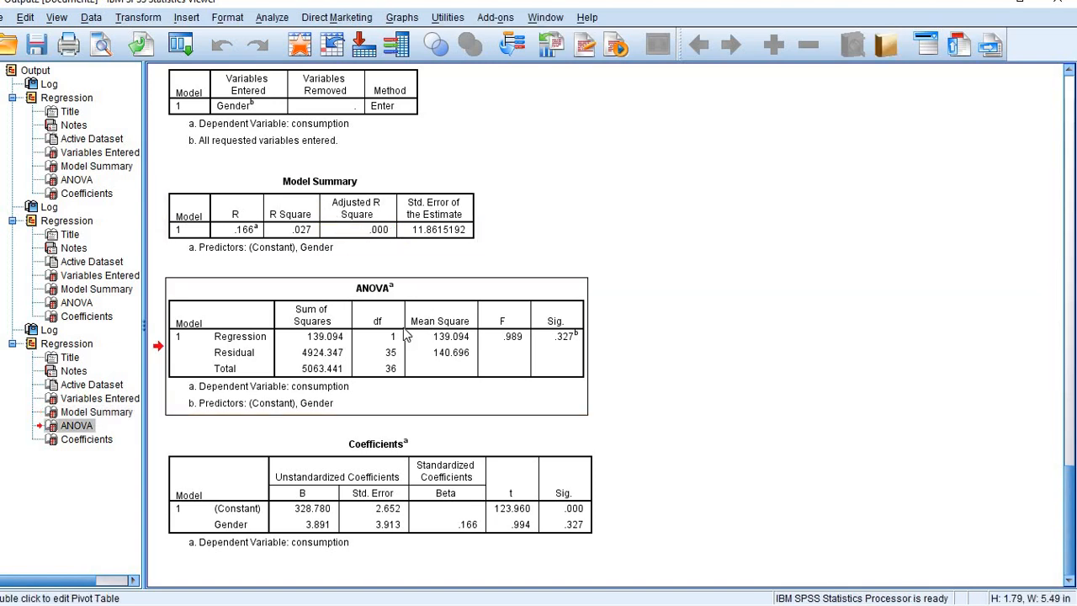
pyautogui.click(445, 476)
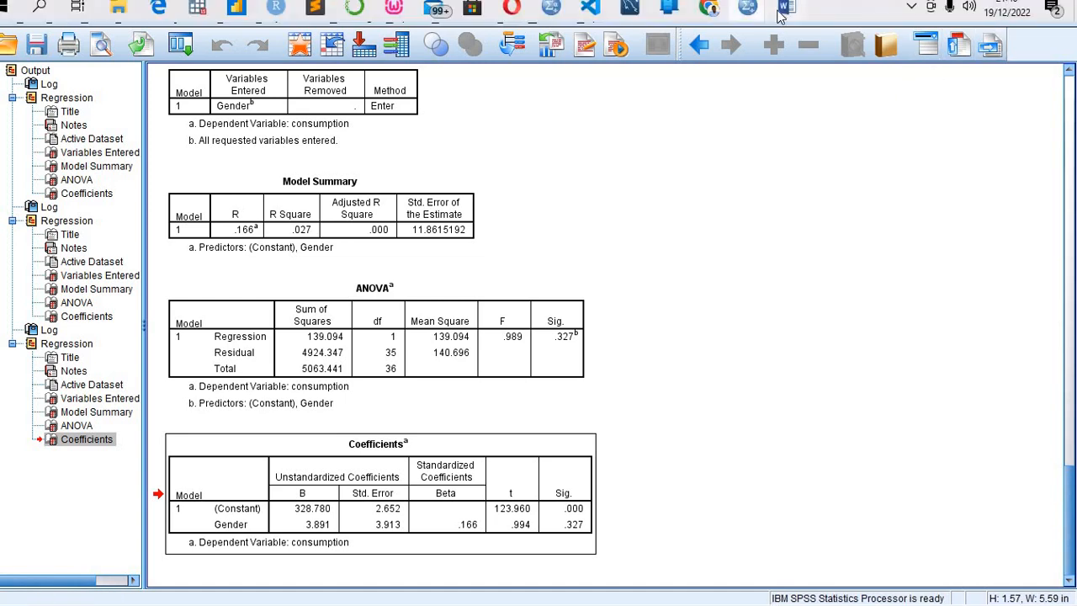
# Step: Switch to the Word document and replace everything after β1 in the regression equation with "gender"
pyautogui.click(784, 9)
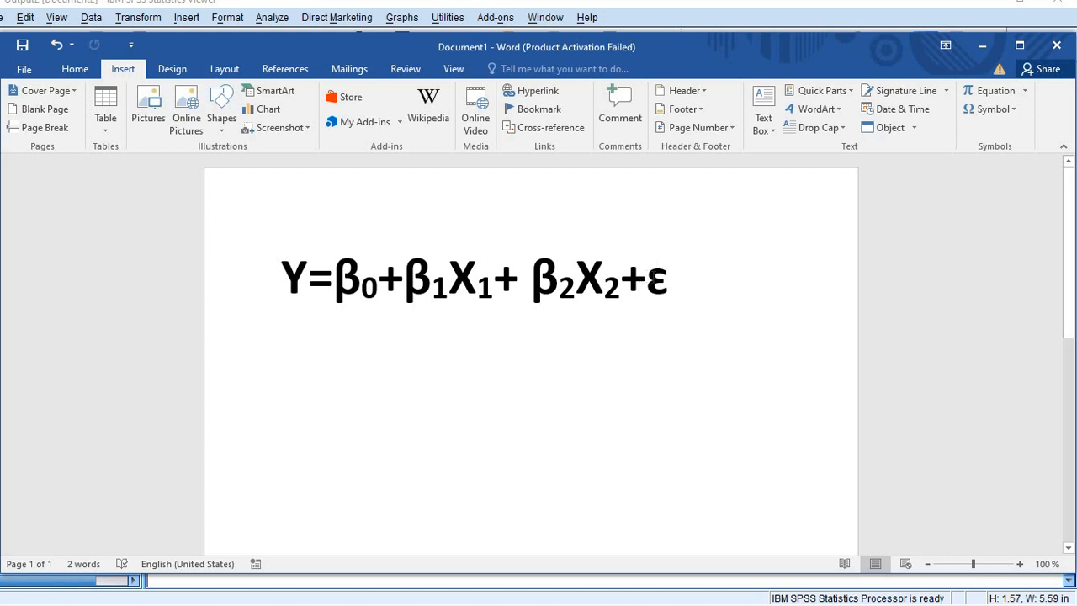
pyautogui.press('BackSpace')
pyautogui.press('BackSpace')
pyautogui.press('BackSpace')
pyautogui.press('BackSpace')
pyautogui.press('BackSpace')
pyautogui.press('BackSpace')
pyautogui.press('BackSpace')
pyautogui.press('BackSpace')
pyautogui.press('BackSpace')
pyautogui.press('BackSpace')
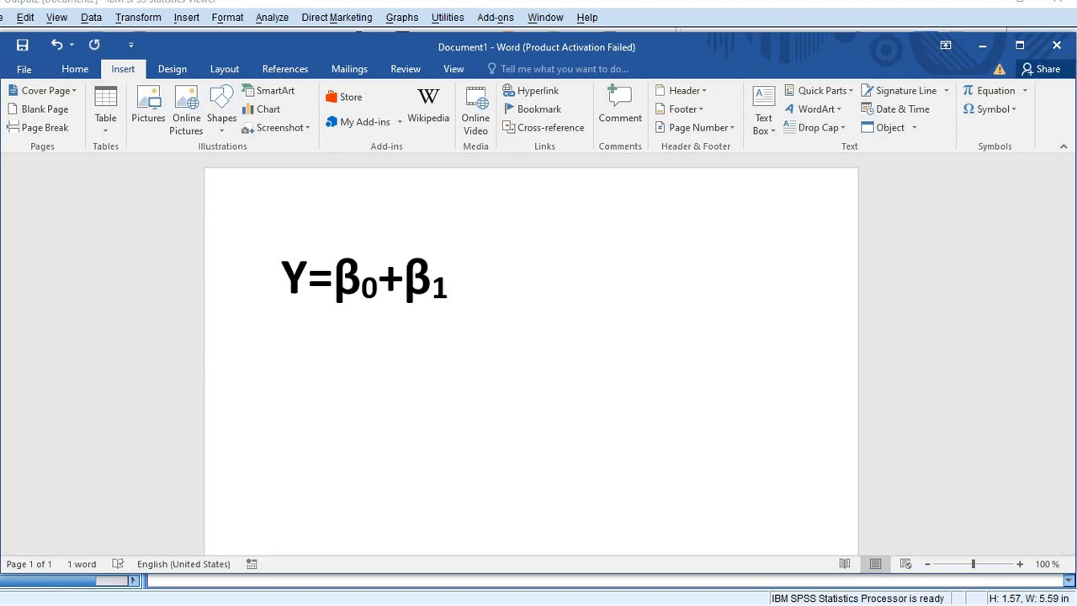
pyautogui.hotkey('ctrl', 'z')
pyautogui.press('BackSpace')
pyautogui.press('BackSpace')
pyautogui.press('BackSpace')
pyautogui.press('BackSpace')
pyautogui.press('BackSpace')
pyautogui.press('BackSpace')
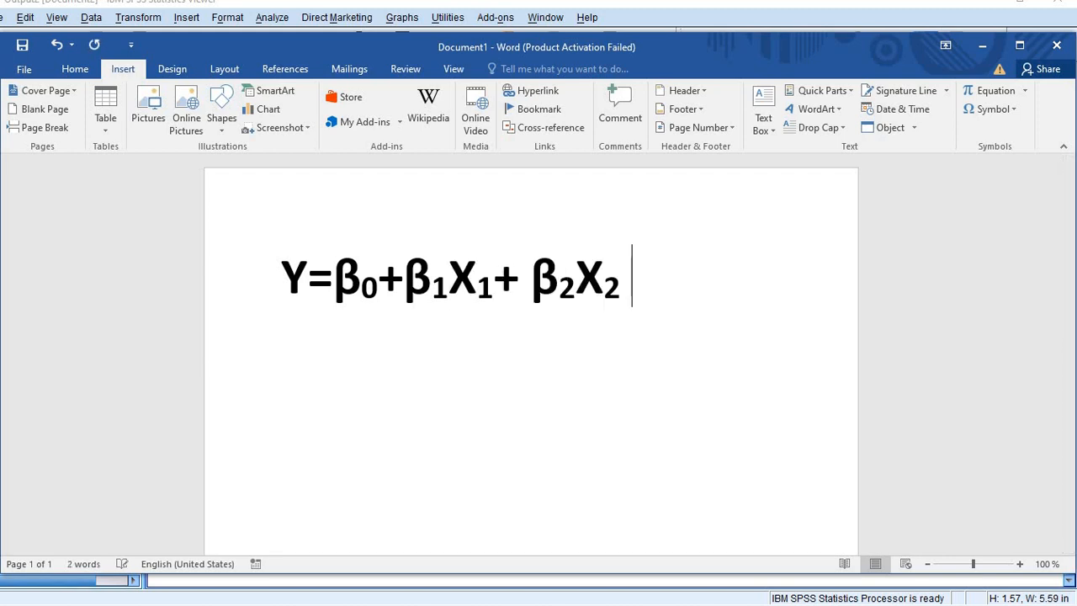
pyautogui.press('BackSpace')
pyautogui.press('BackSpace')
pyautogui.press('BackSpace')
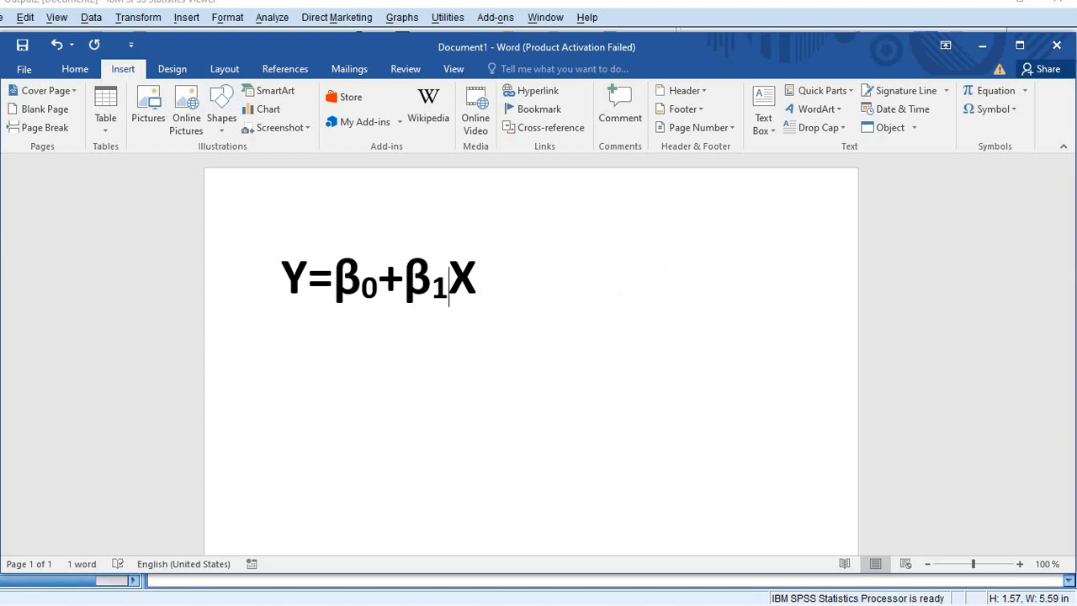
pyautogui.press('BackSpace')
pyautogui.write('ge')
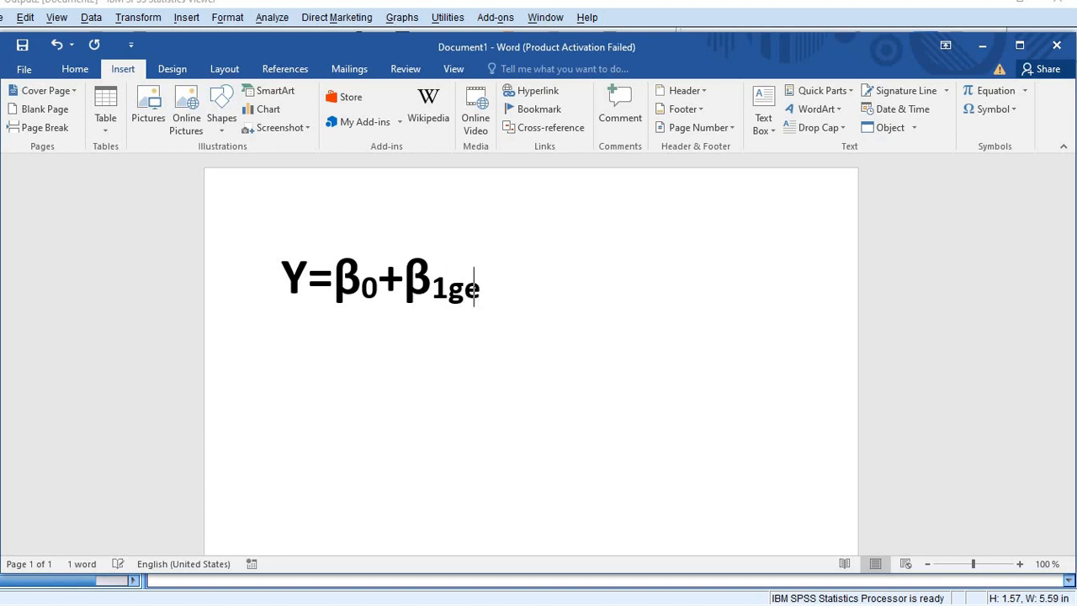
pyautogui.write('nder')
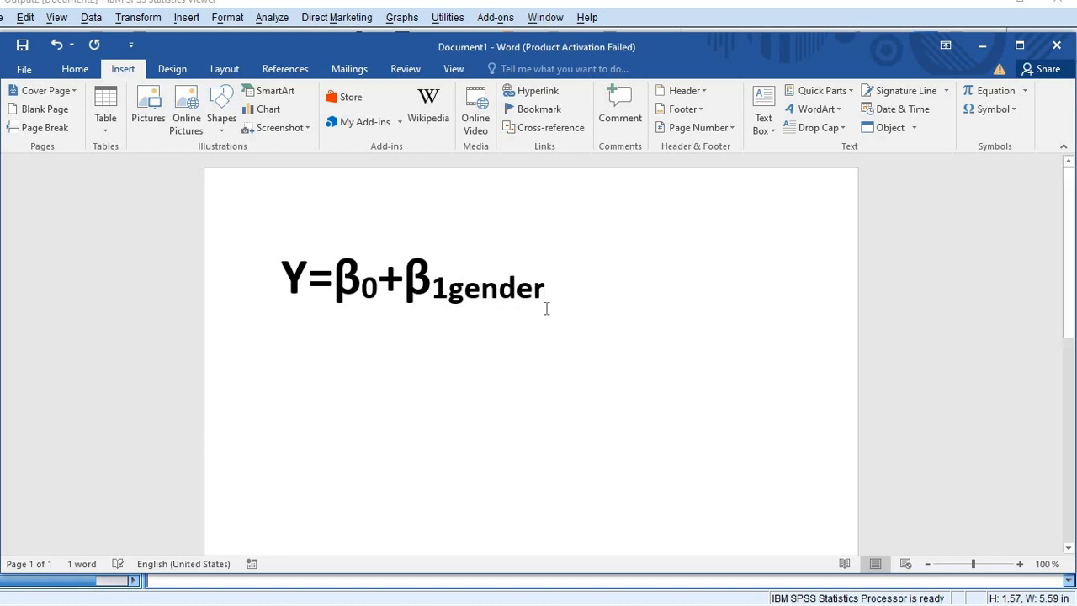
# Step: Replace the β1 and subscript gender term of the equation with "3.89gender"
pyautogui.click(448, 280)
pyautogui.press('BackSpace')
pyautogui.press('BackSpace')
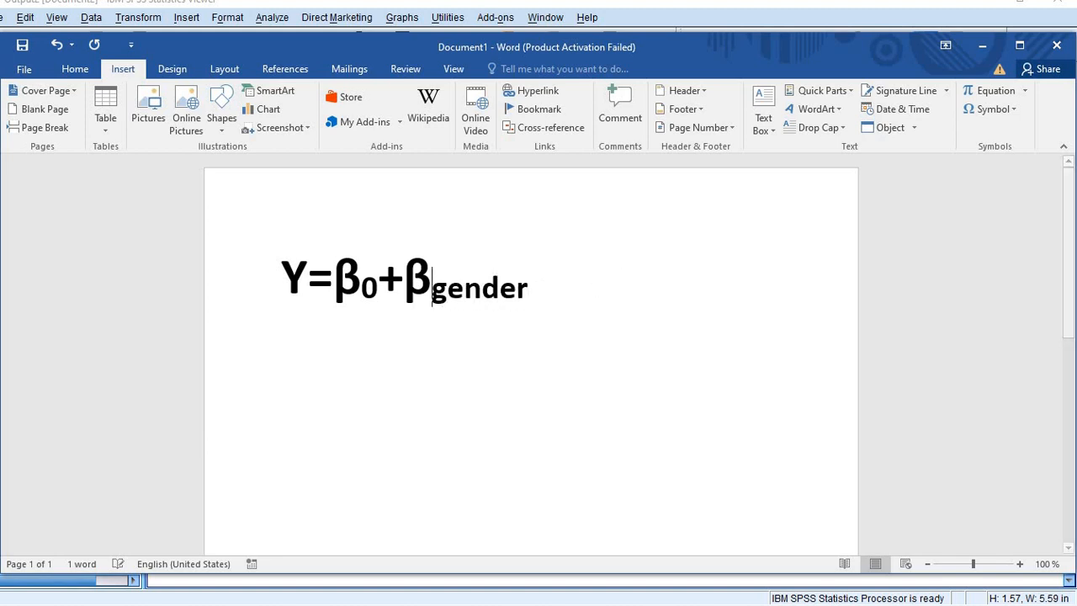
pyautogui.press('Delete')
pyautogui.press('Delete')
pyautogui.press('Delete')
pyautogui.press('Delete')
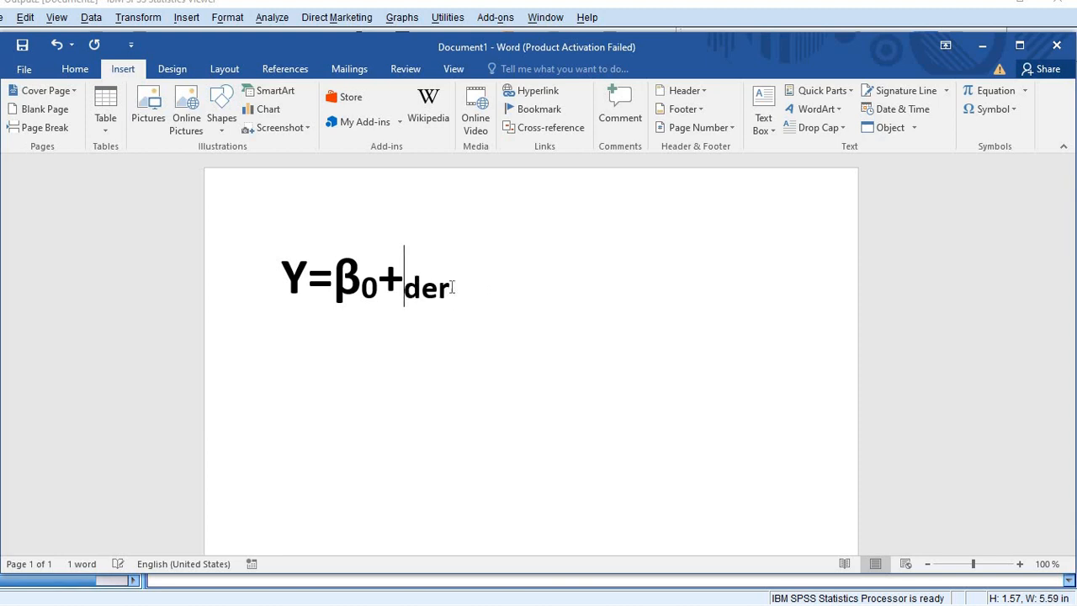
pyautogui.press('Delete')
pyautogui.press('Delete')
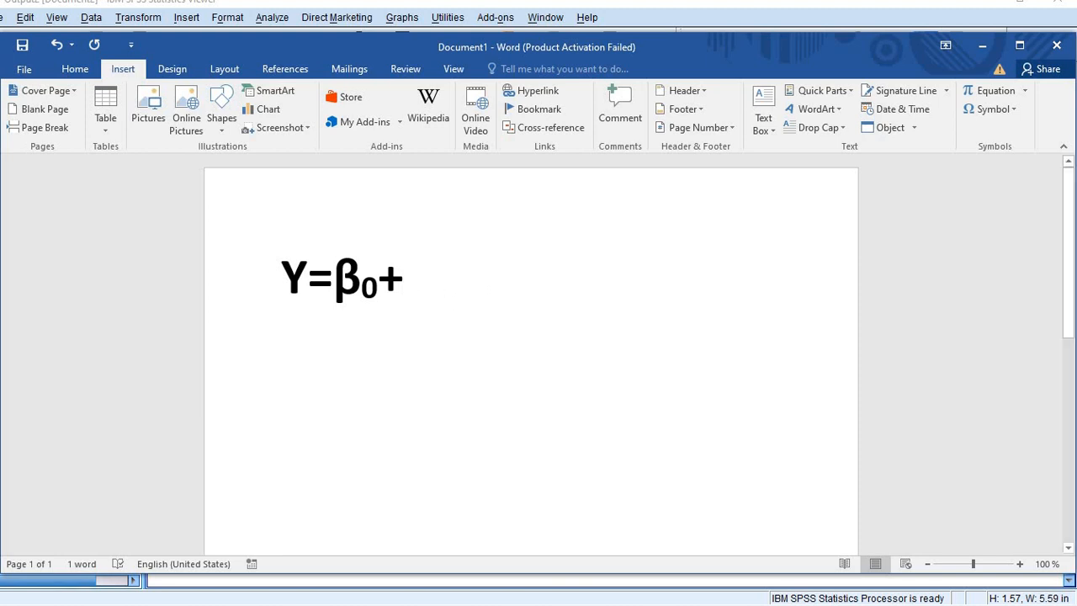
pyautogui.moveTo(747, 8)
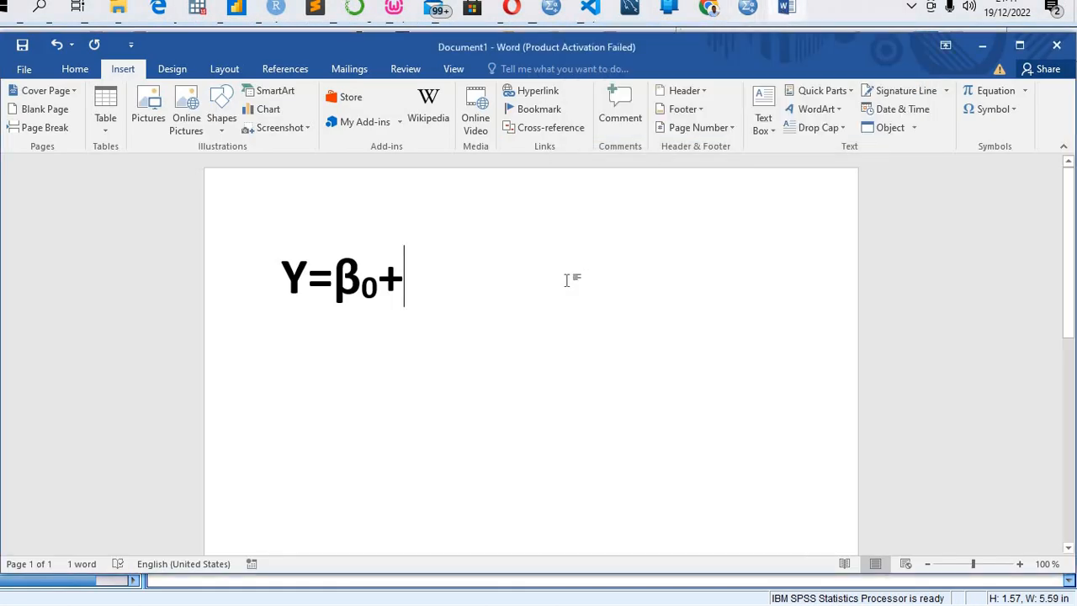
pyautogui.write('3.')
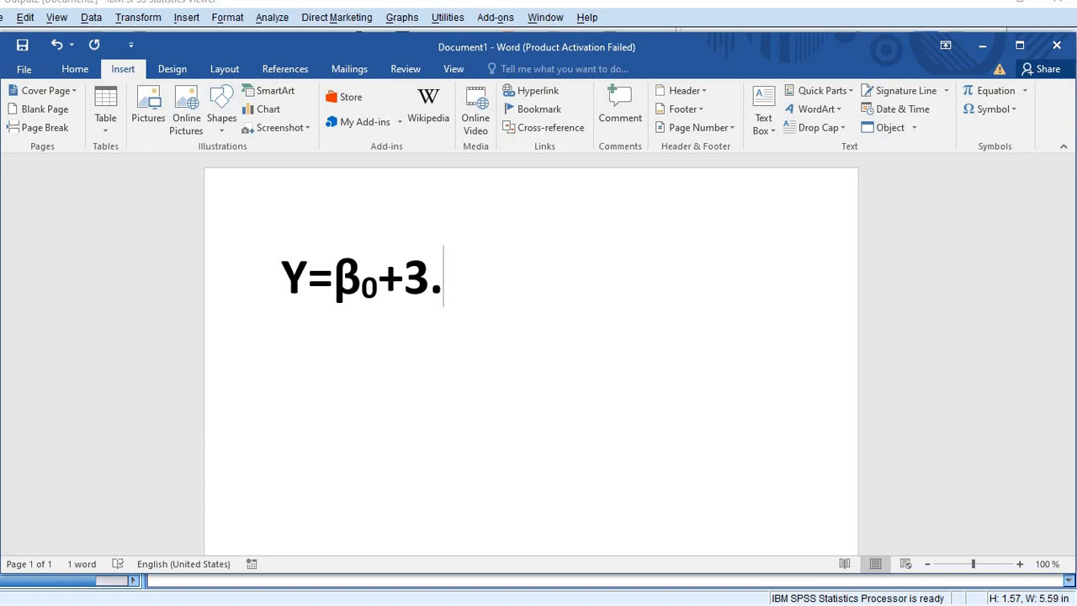
pyautogui.write('89g')
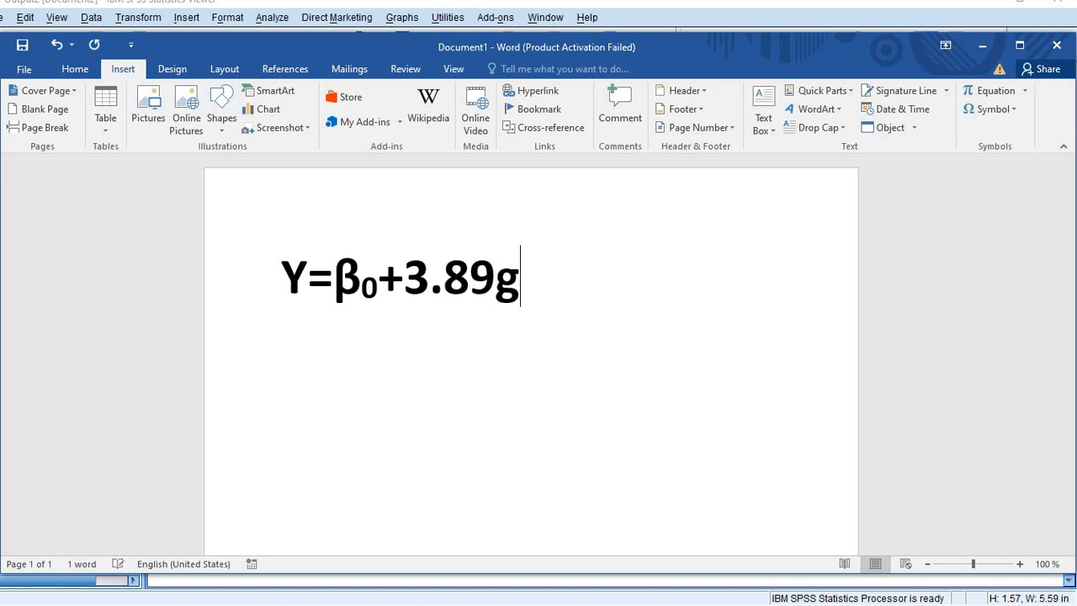
pyautogui.write('ende')
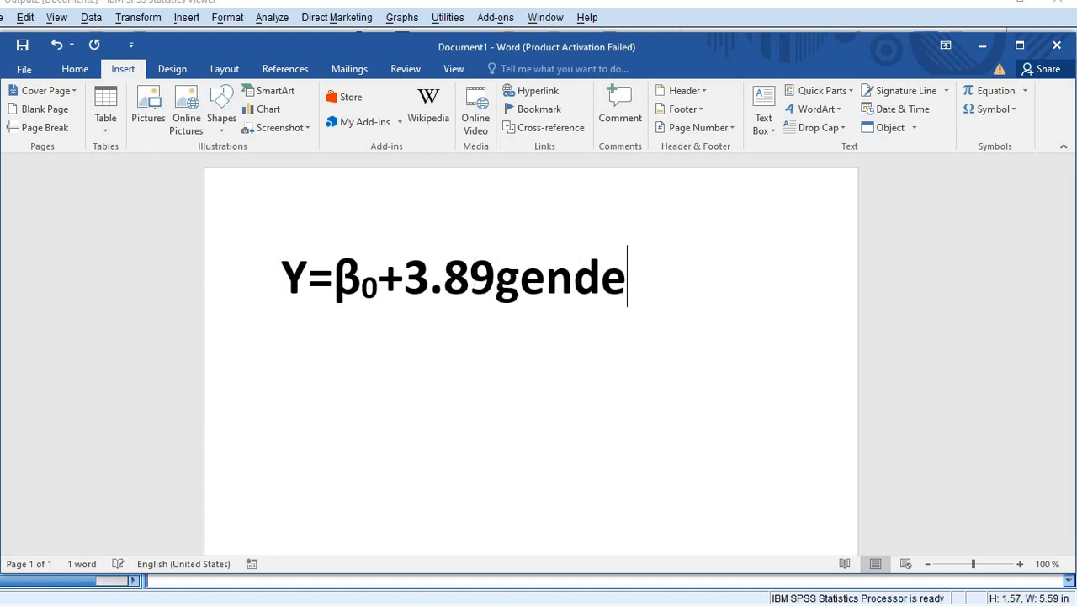
pyautogui.write('r')
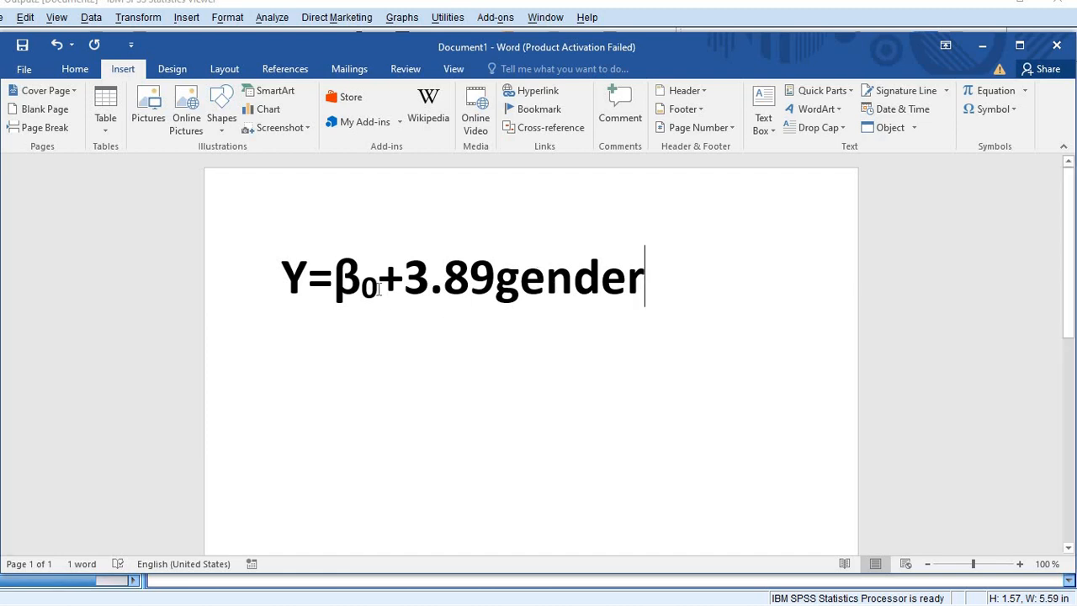
# Step: Replace β0 in the equation with the constant 328.78
pyautogui.click(379, 286)
pyautogui.press('BackSpace')
pyautogui.press('BackSpace')
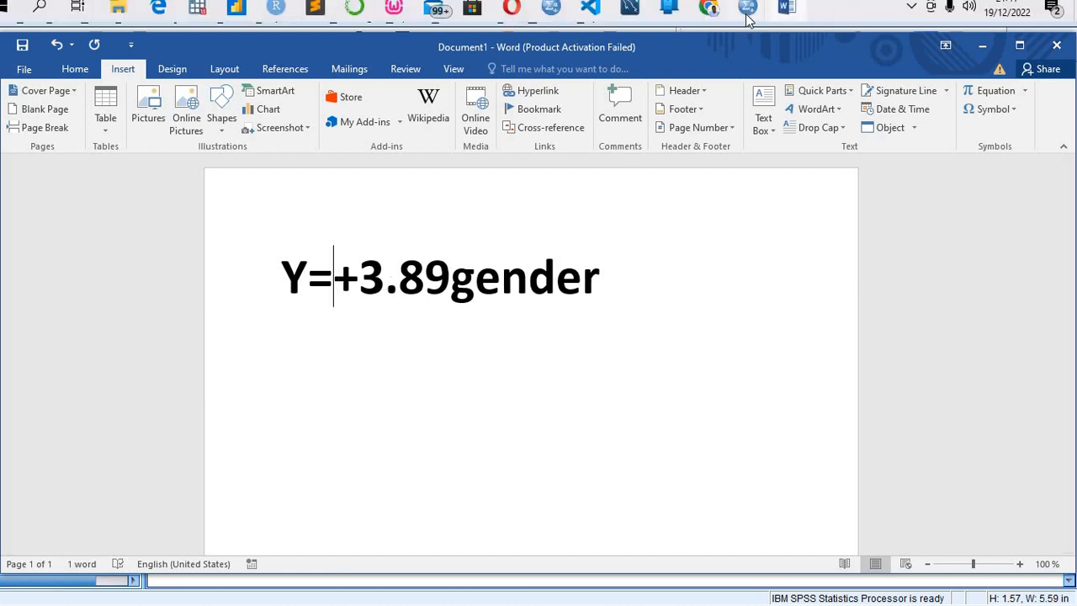
pyautogui.moveTo(695, 93)
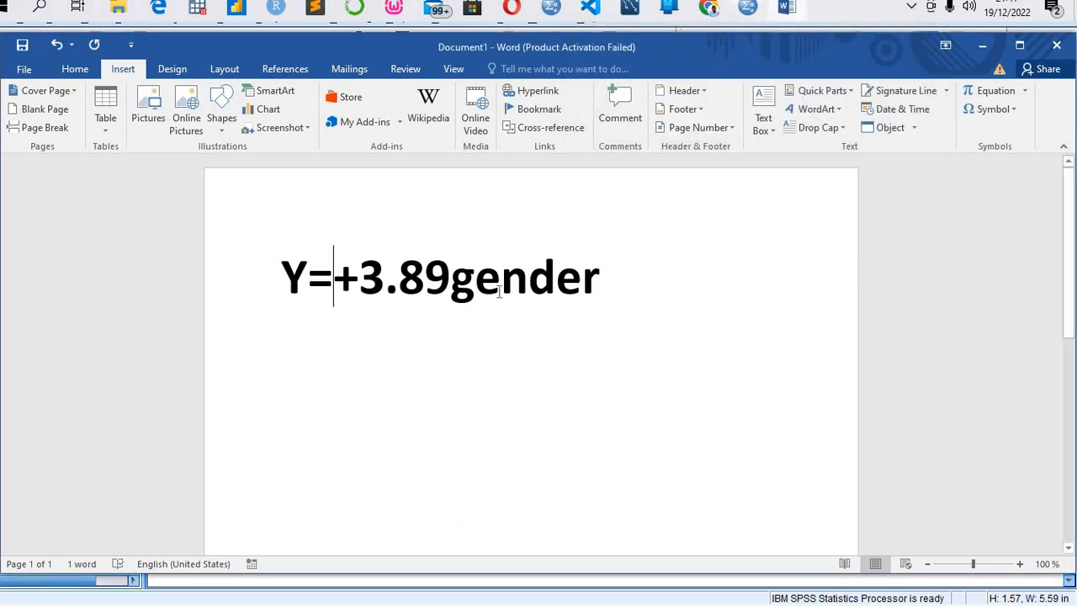
pyautogui.write('32')
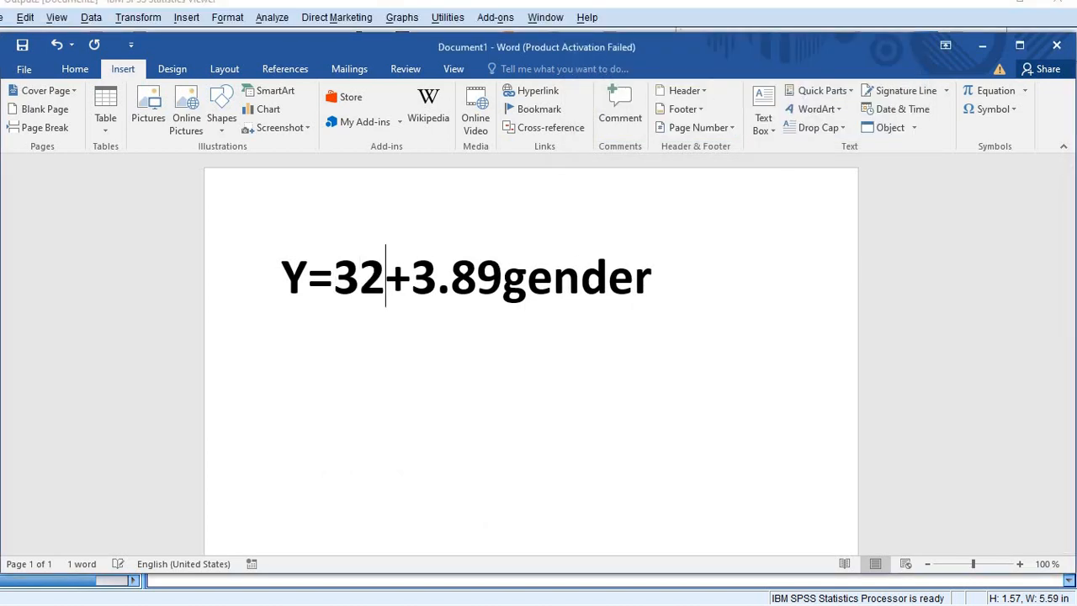
pyautogui.write('8.78')
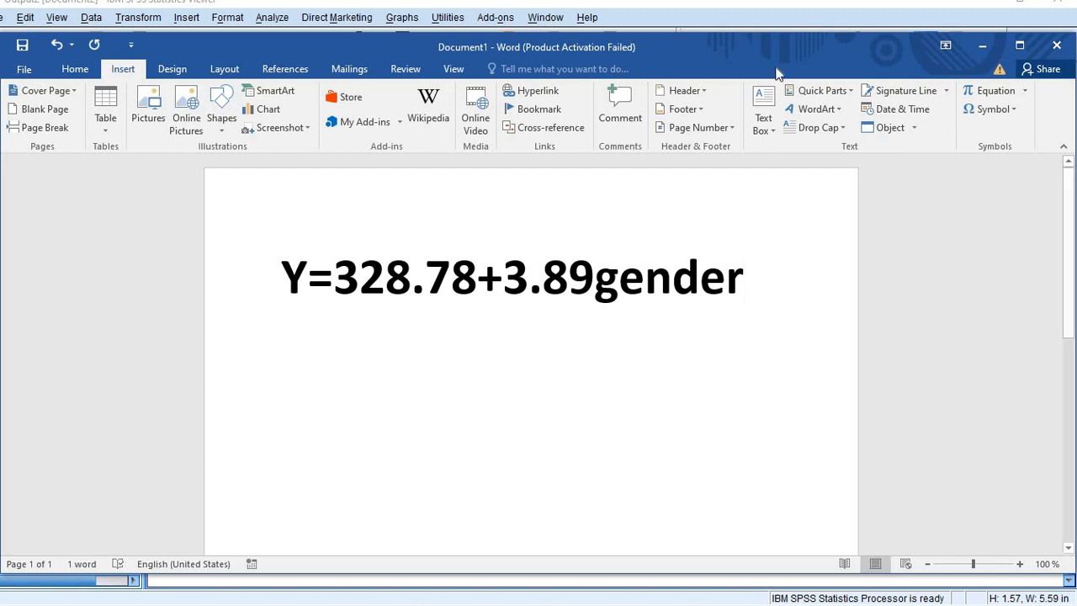
# Step: Switch to the SPSS data and temporarily show the value labels to check how Gender is coded
pyautogui.click(746, 10)
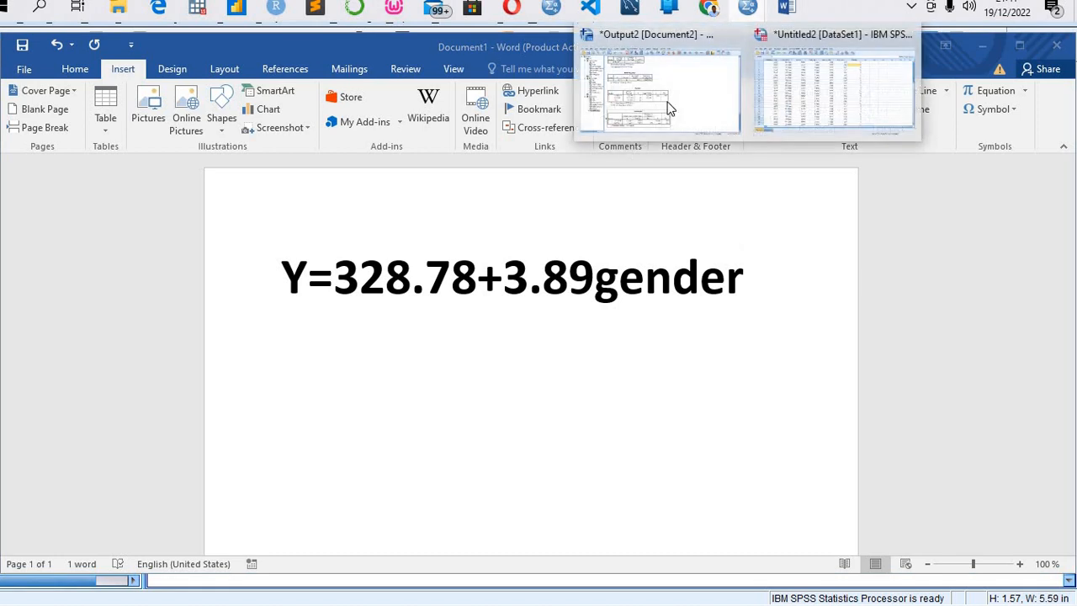
pyautogui.click(656, 92)
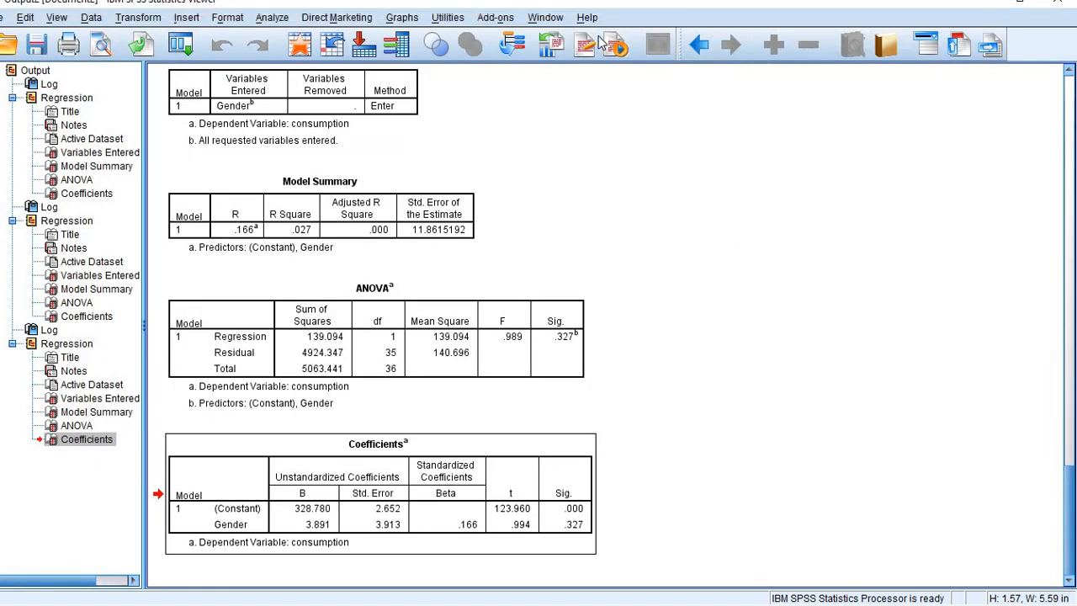
pyautogui.click(987, 3)
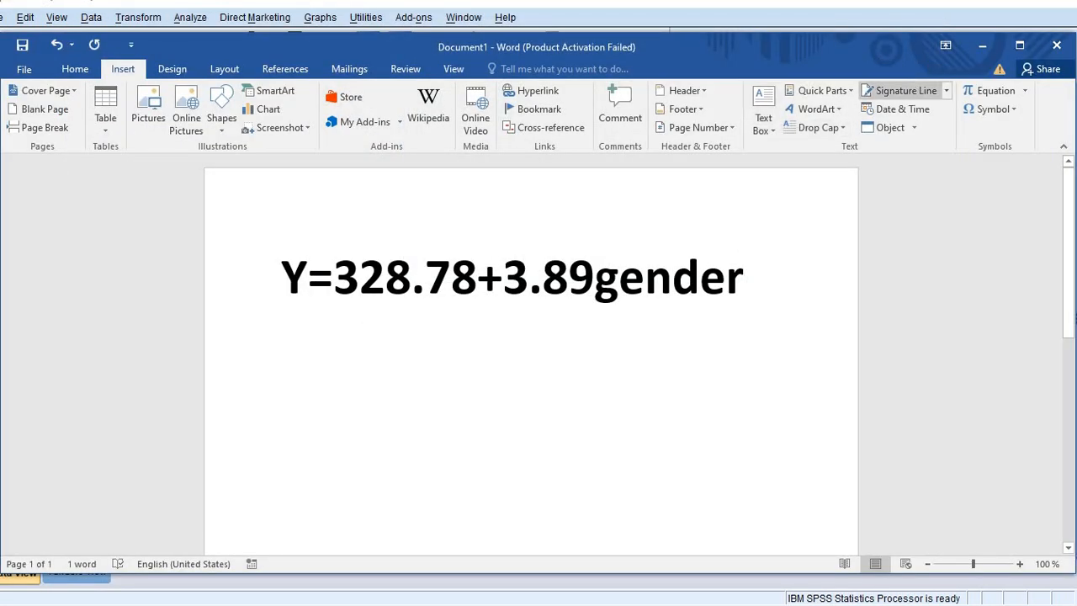
pyautogui.moveTo(808, 2)
pyautogui.moveTo(749, 10)
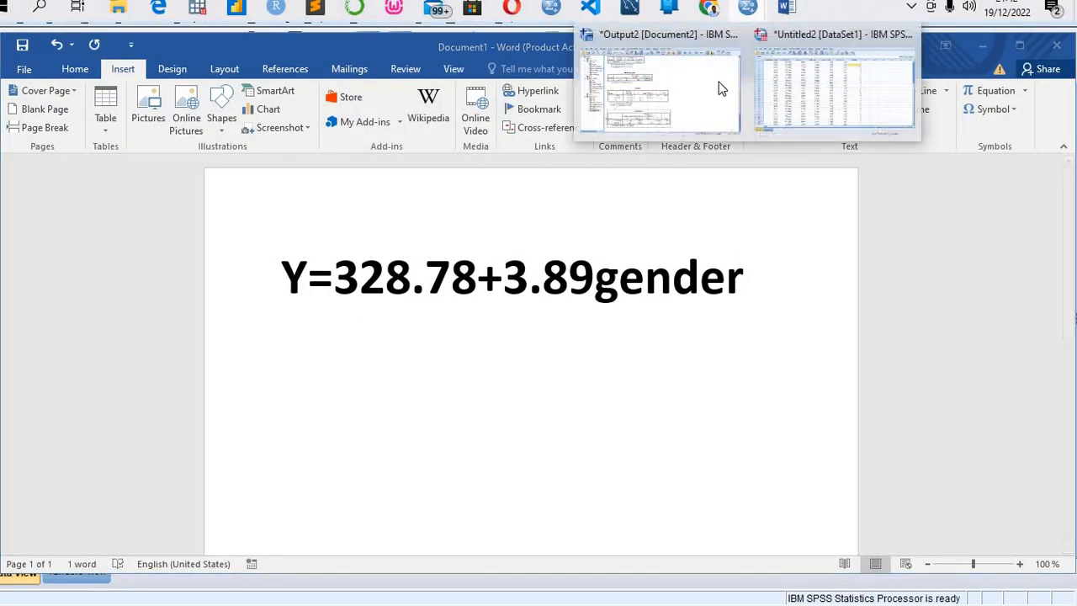
pyautogui.click(782, 84)
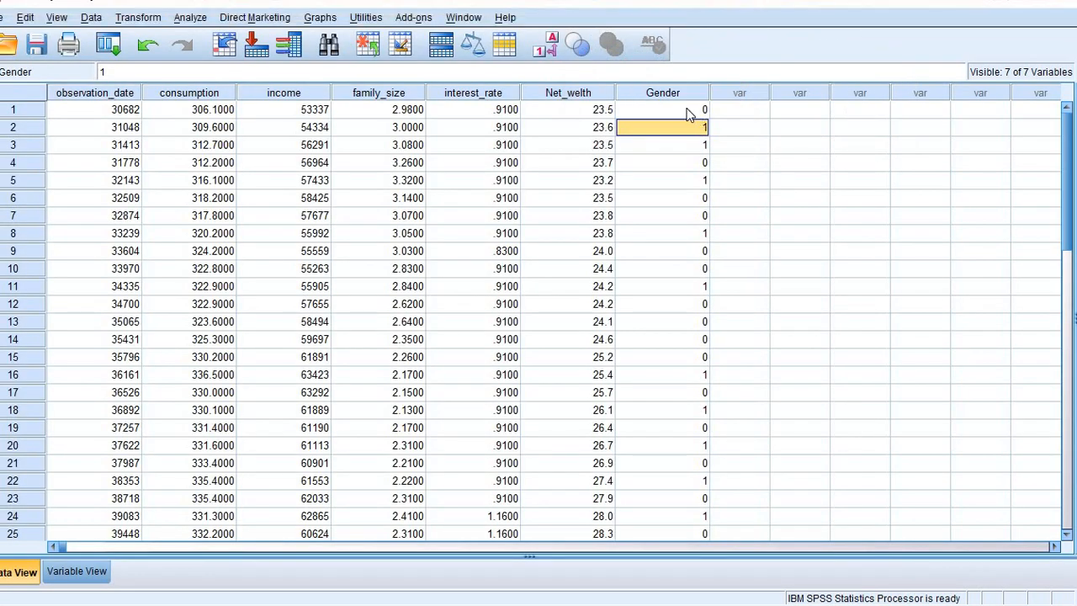
pyautogui.click(552, 53)
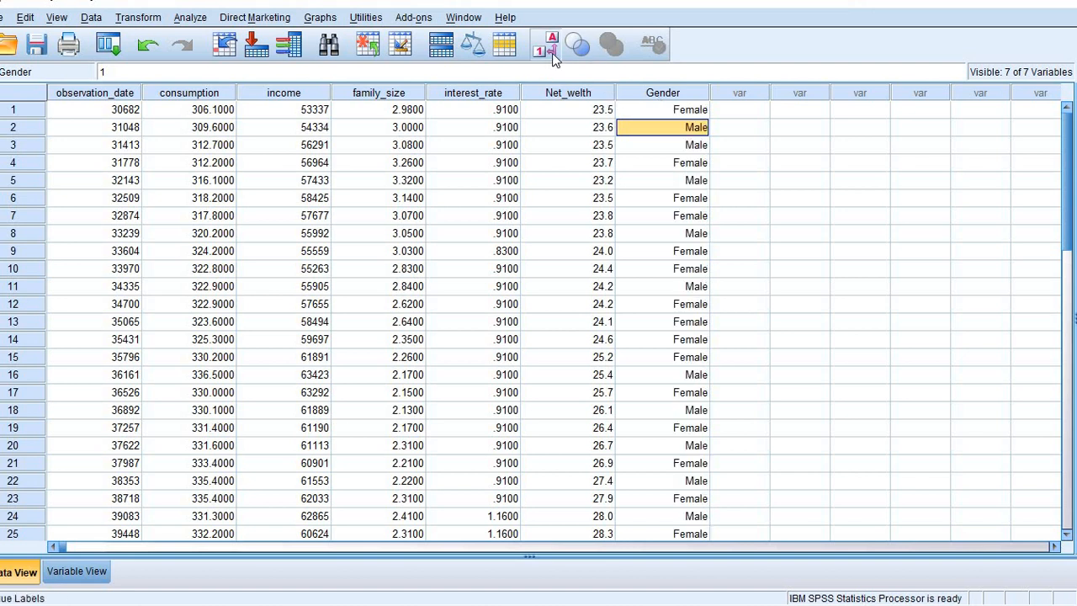
pyautogui.click(552, 53)
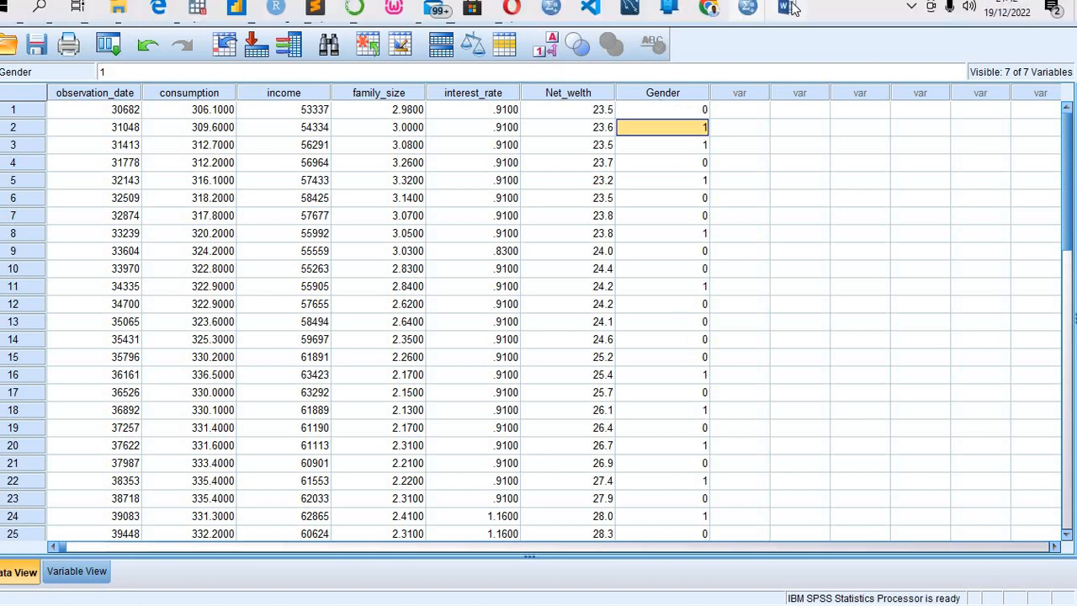
# Step: Switch to the Word document and replace "gender" in the equation with "(0)"
pyautogui.click(790, 7)
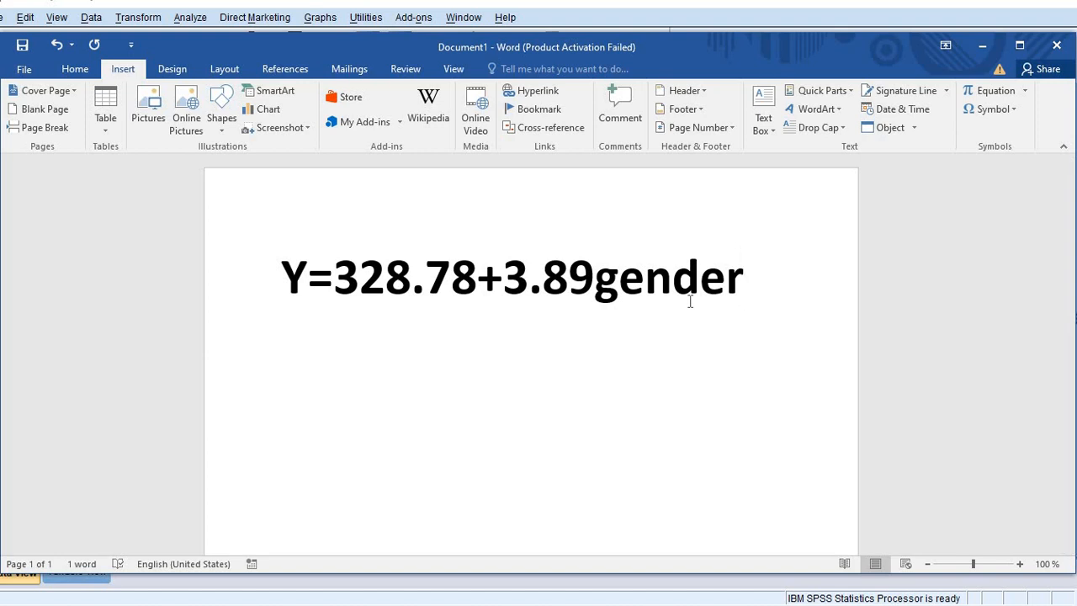
pyautogui.press('BackSpace')
pyautogui.press('BackSpace')
pyautogui.press('BackSpace')
pyautogui.press('BackSpace')
pyautogui.press('BackSpace')
pyautogui.press('BackSpace')
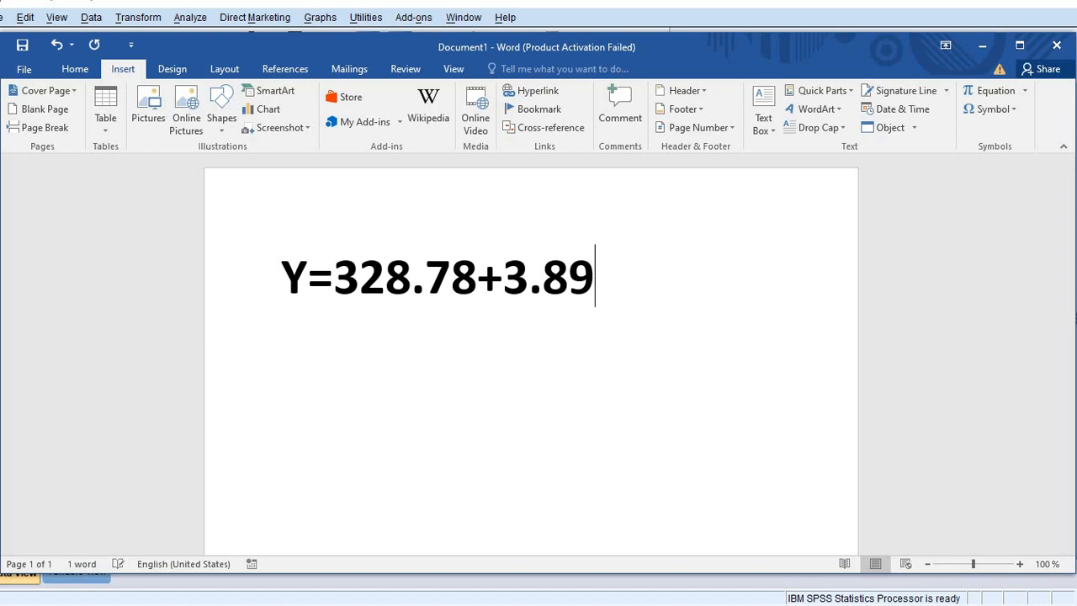
pyautogui.write('()')
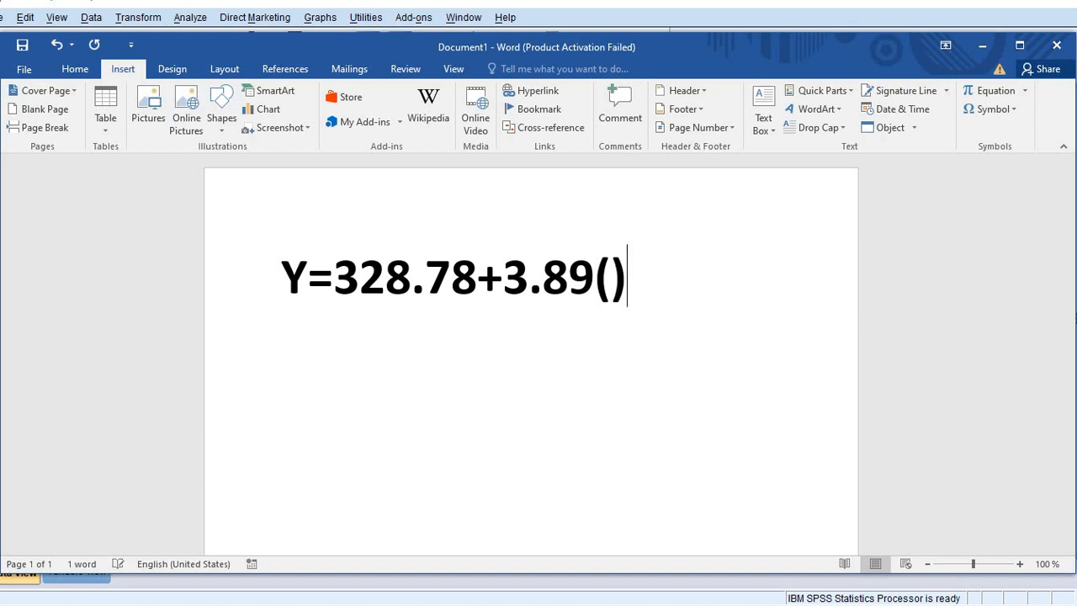
pyautogui.press('BackSpace')
pyautogui.write('0)')
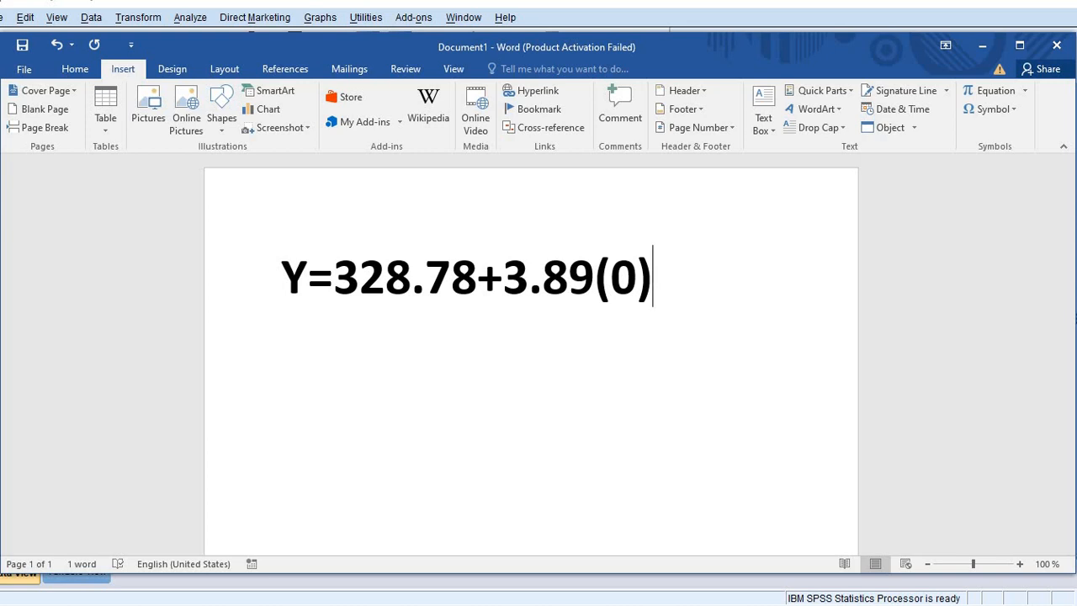
# Step: Add the result line "Con=328.78" below the equation
pyautogui.press('Return')
pyautogui.write('Con=')
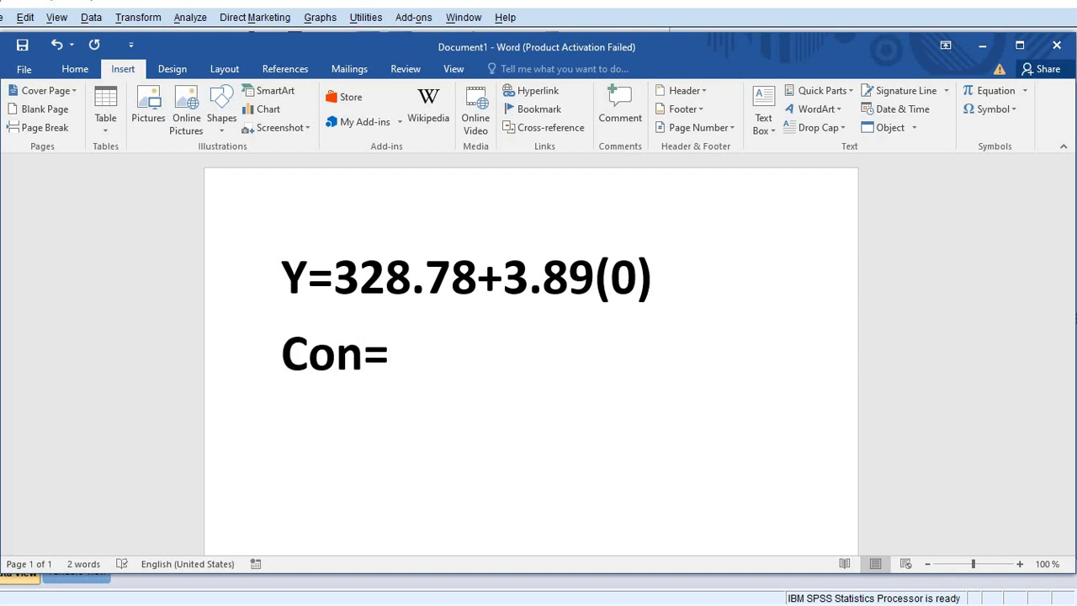
pyautogui.write('32')
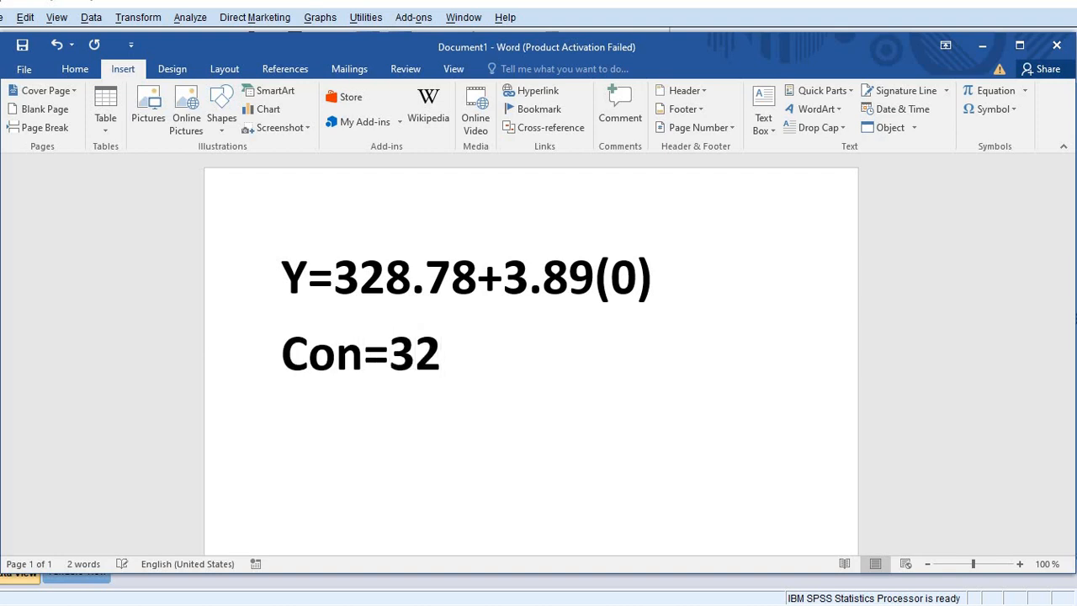
pyautogui.write('8.78')
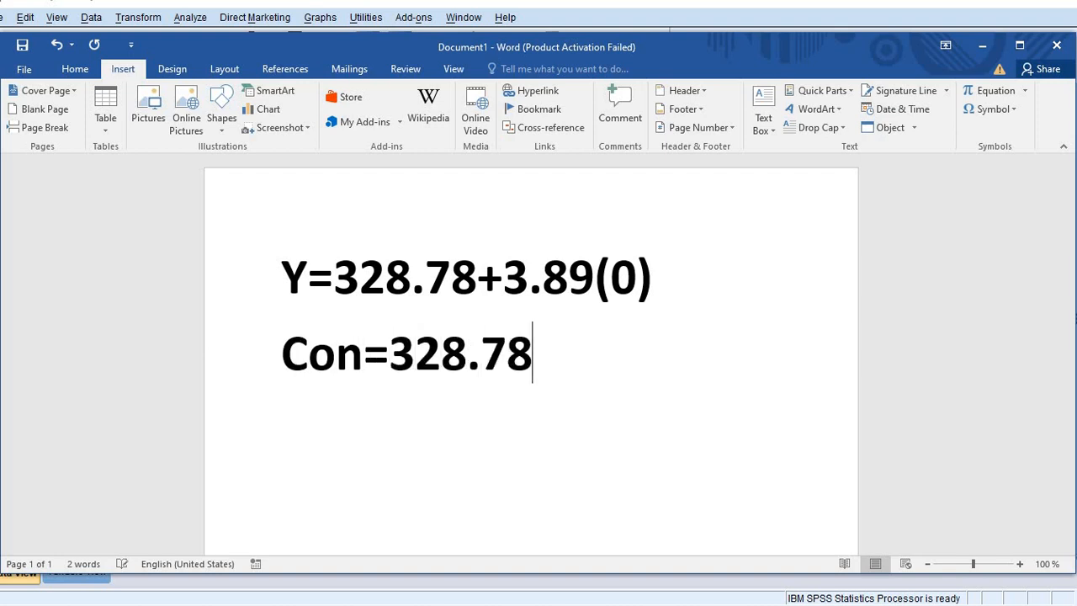
# Step: Mark the first equation as the female case by appending "…..f" to its end
pyautogui.click(673, 274)
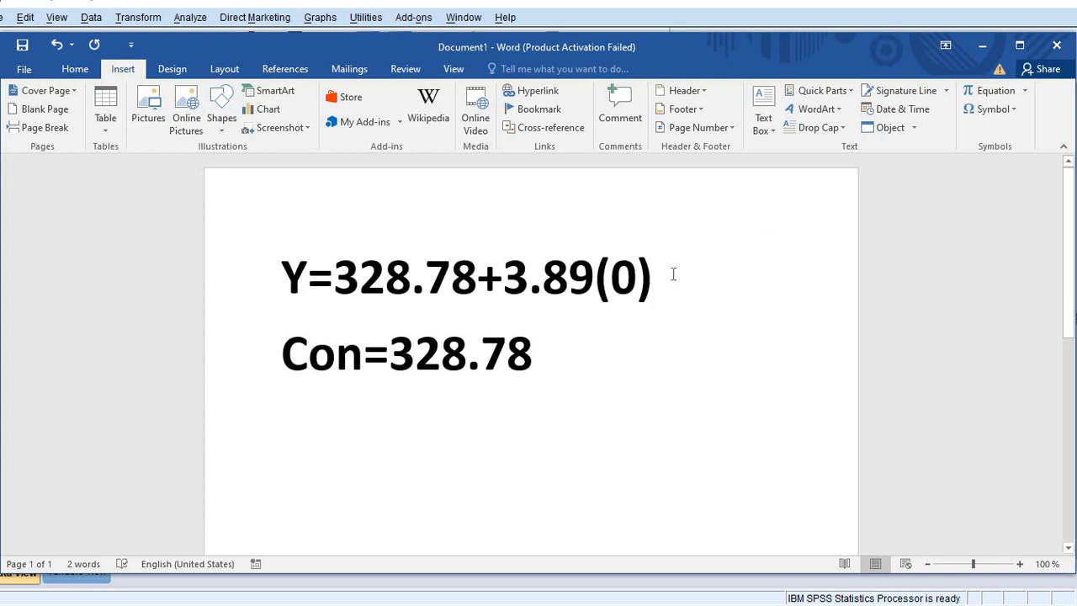
pyautogui.write('..')
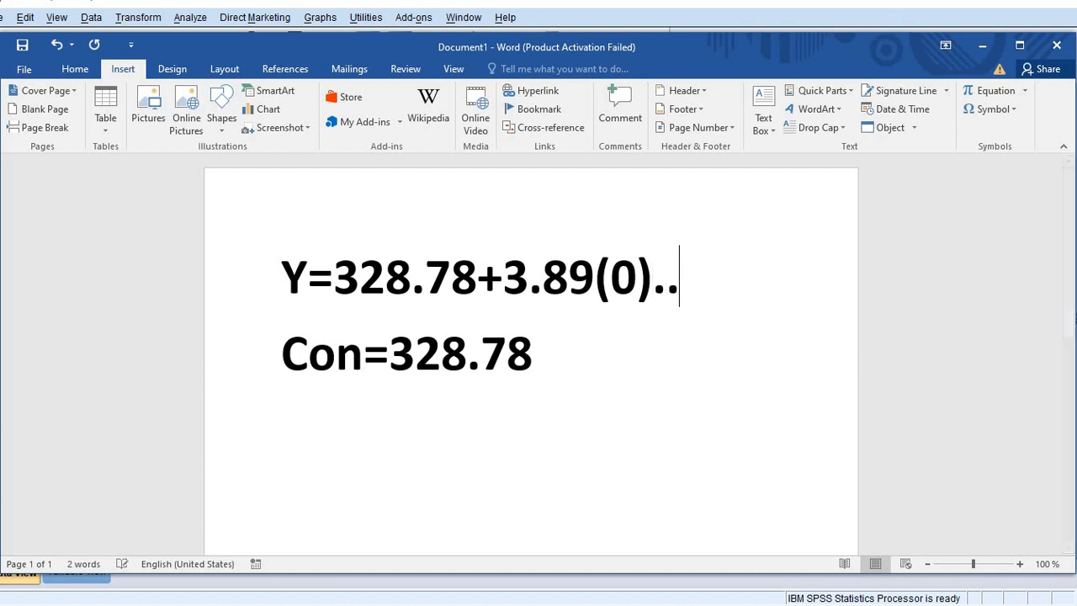
pyautogui.write('...f')
pyautogui.click(566, 362)
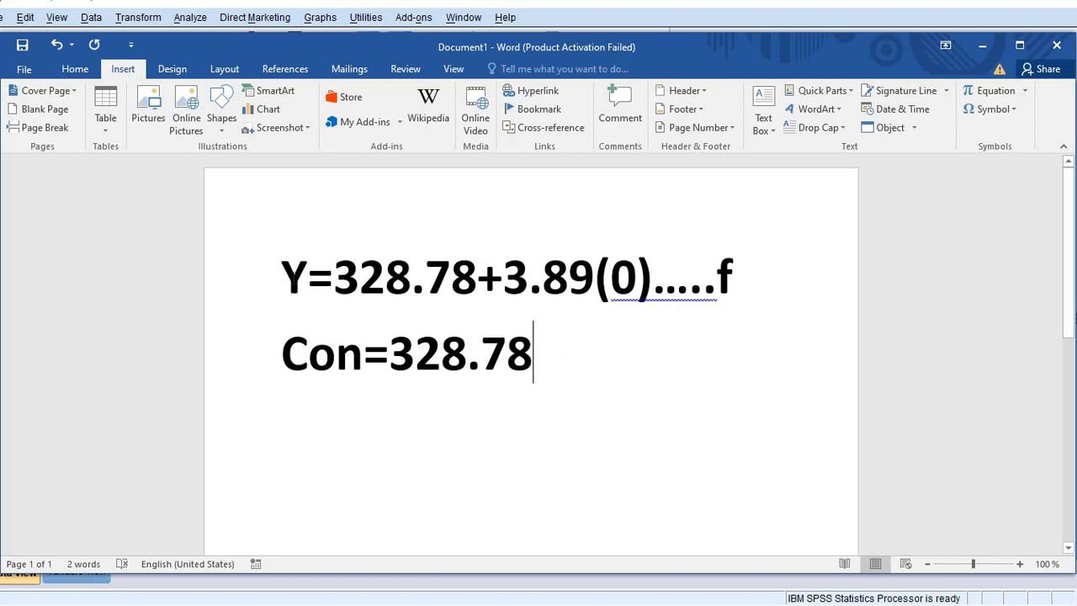
# Step: Copy the first equation without its "f" onto a new line below the Con result and set its bracketed value to 1
pyautogui.moveTo(293, 276); pyautogui.dragTo(720, 288)
pyautogui.hotkey('ctrl', 'c')
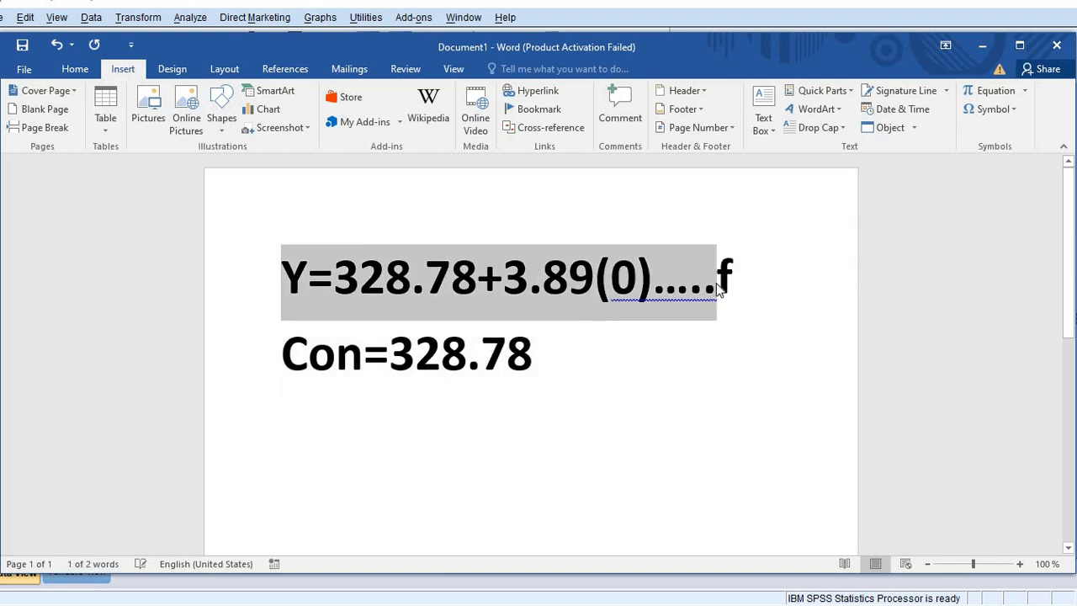
pyautogui.click(649, 356)
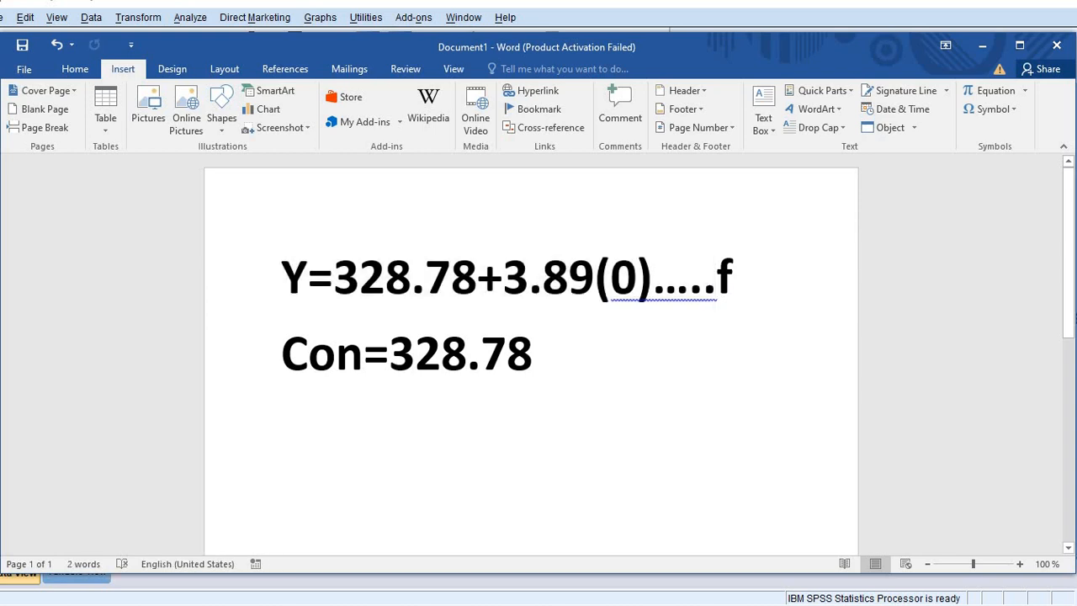
pyautogui.press('Return')
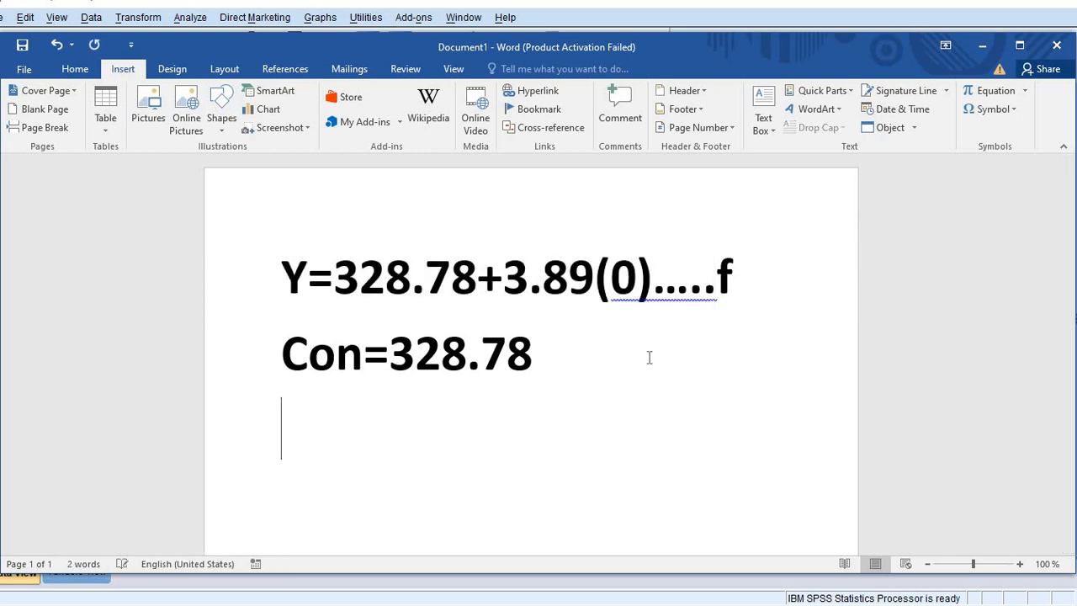
pyautogui.hotkey('ctrl', 'v')
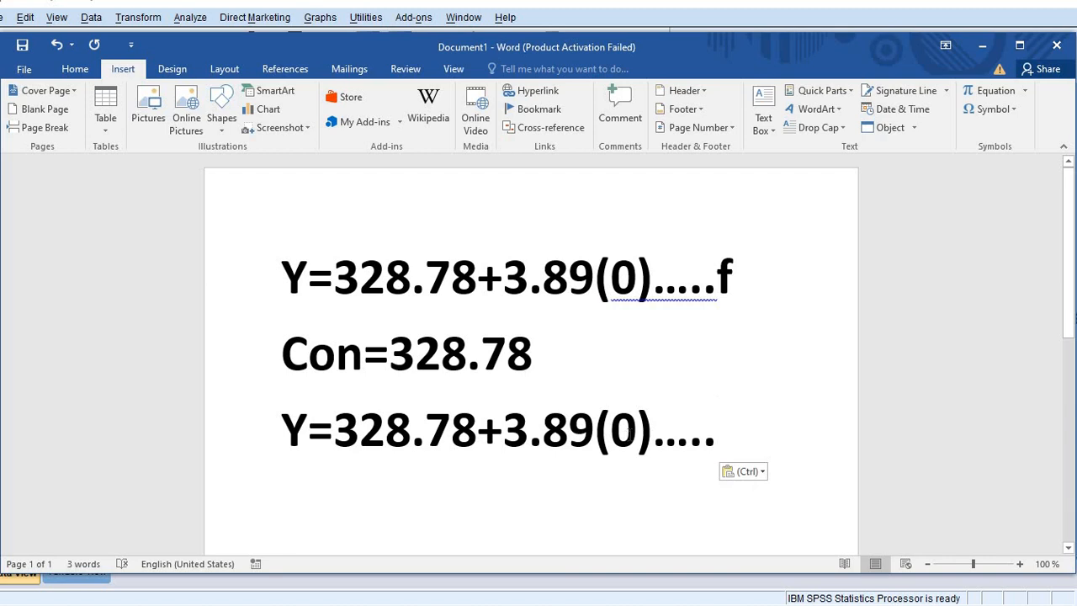
pyautogui.press('BackSpace')
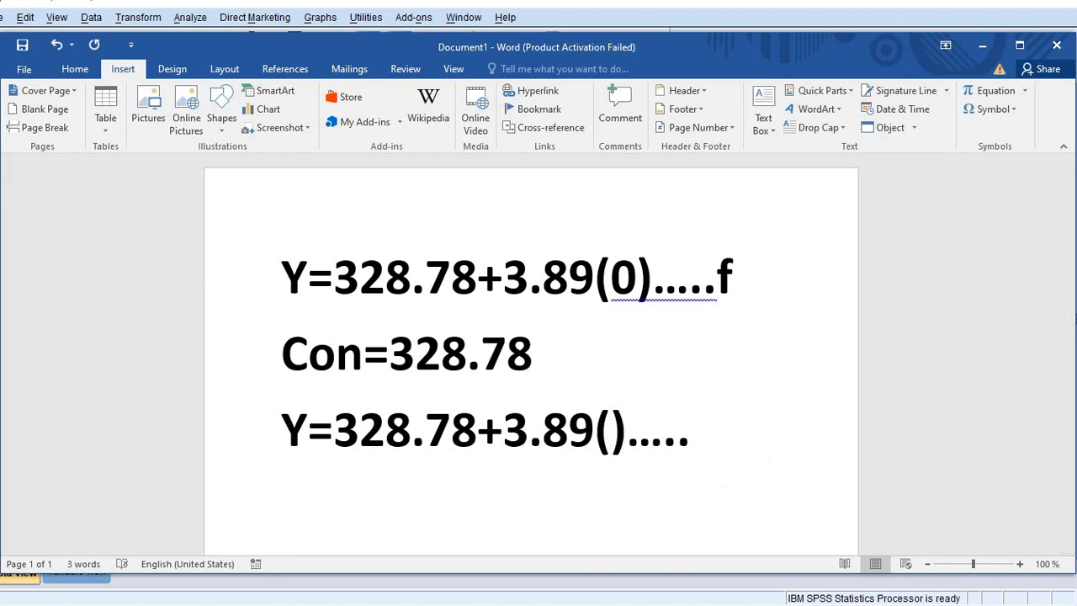
pyautogui.write('1')
pyautogui.click(727, 440)
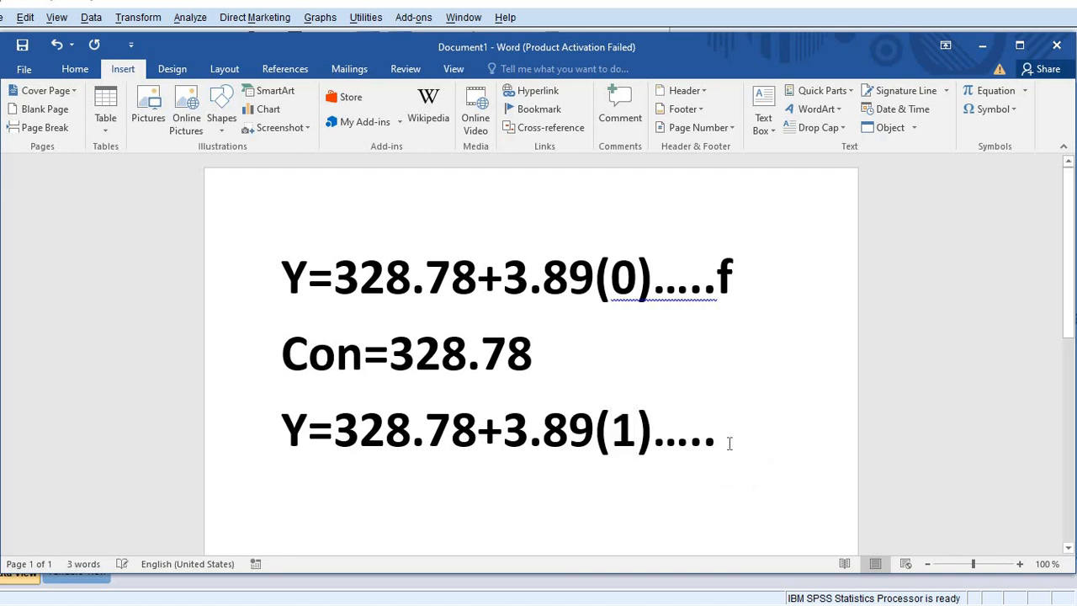
# Step: Mark the second equation as the male case with "m" and add the result line "Con=332." below it
pyautogui.write('m')
pyautogui.press('Return')
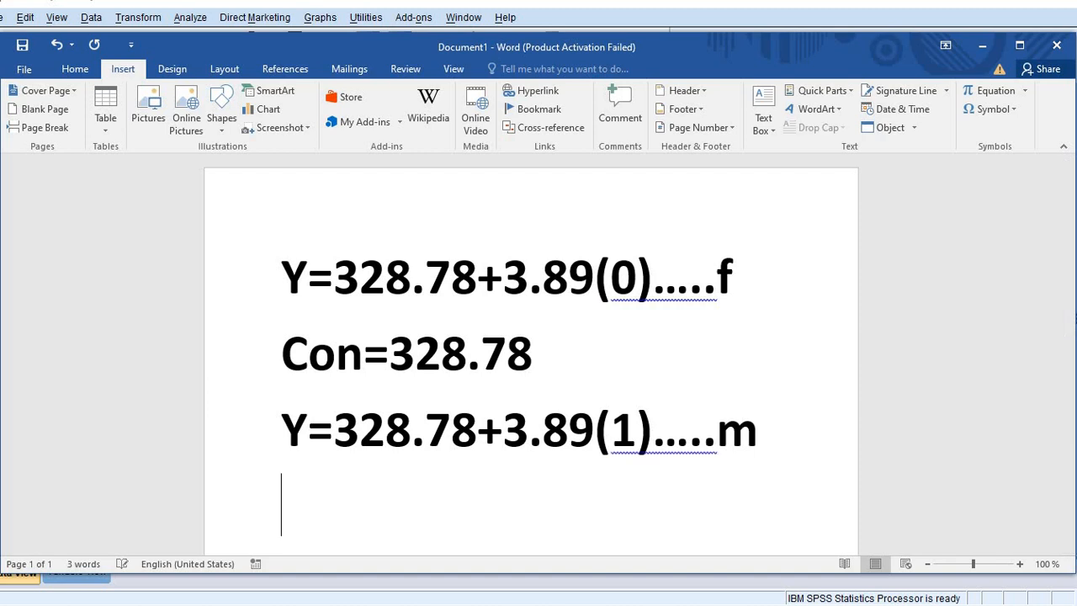
pyautogui.write('con')
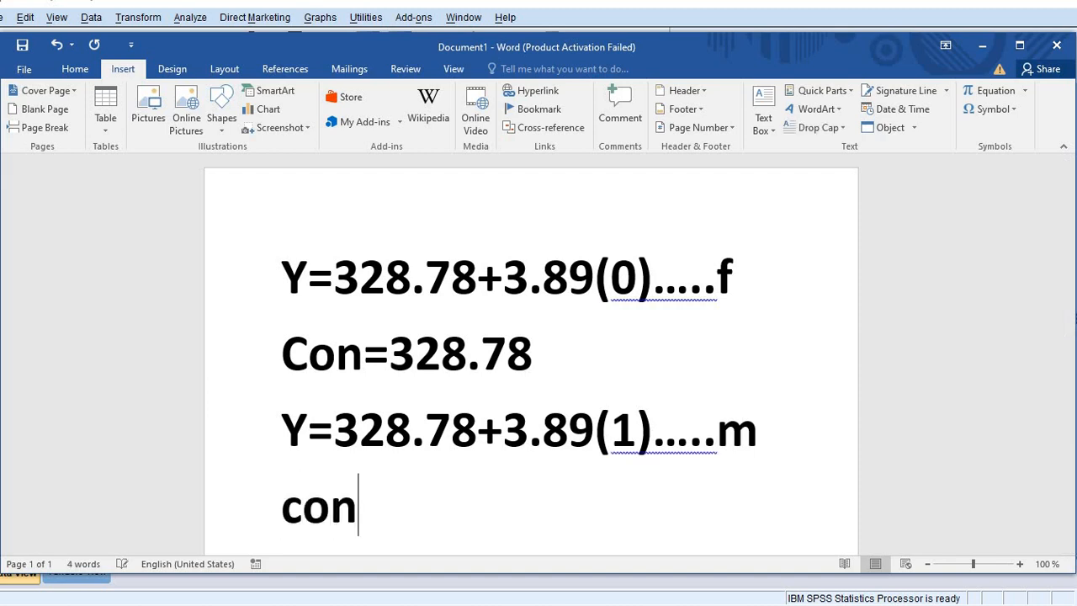
pyautogui.write('=')
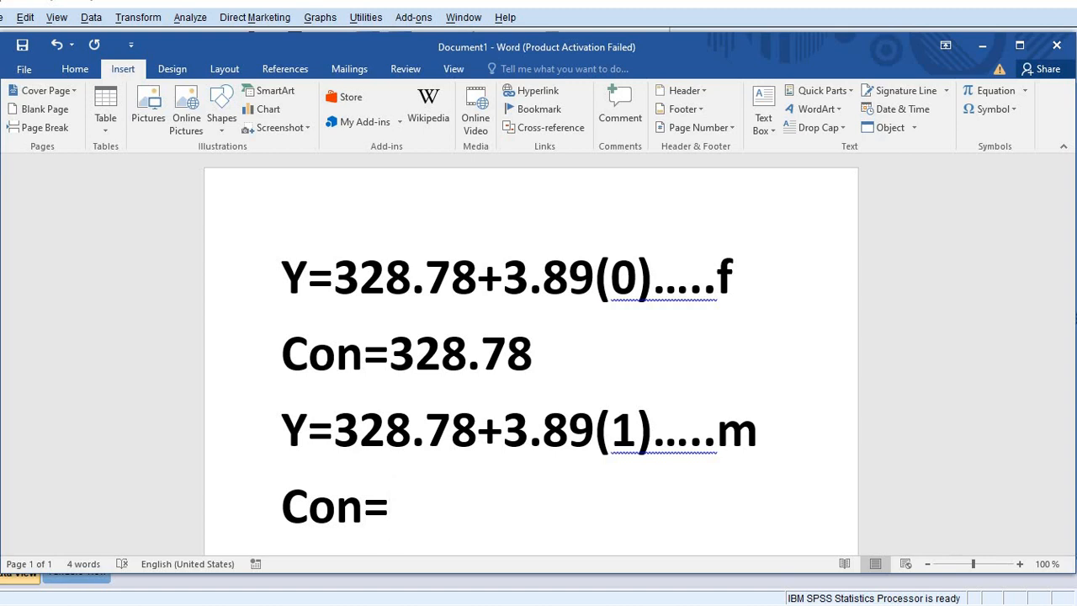
pyautogui.write('3')
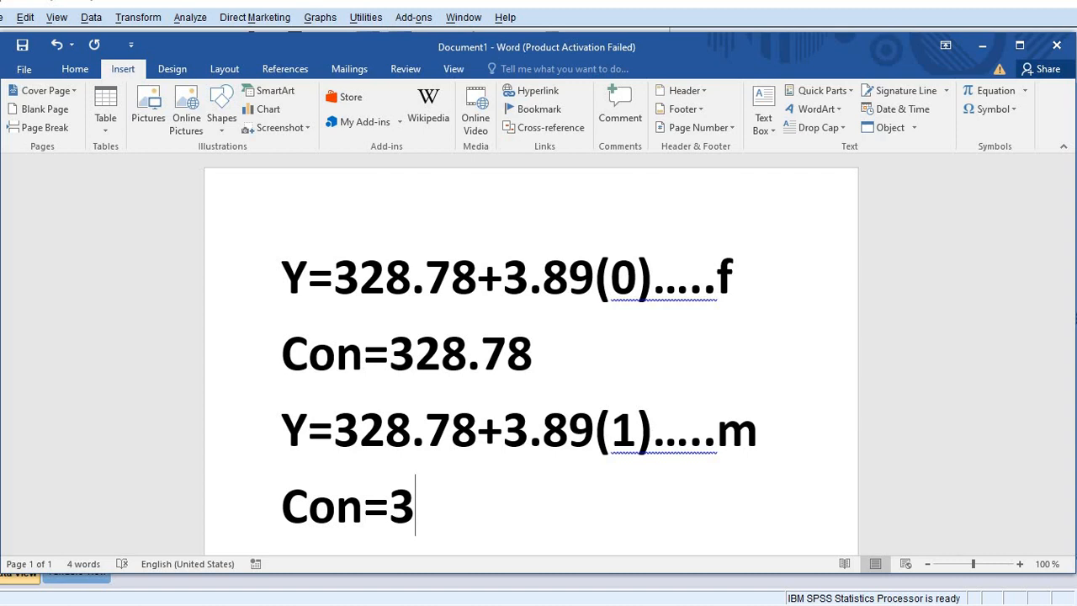
pyautogui.write('31')
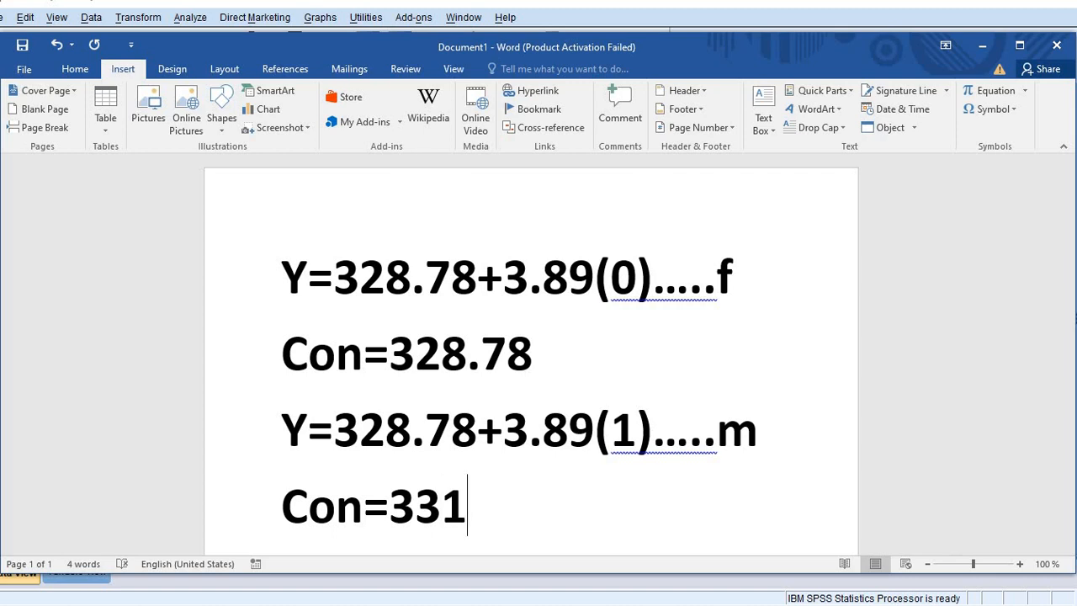
pyautogui.write('.')
pyautogui.press('BackSpace')
pyautogui.press('BackSpace')
pyautogui.write('2.')
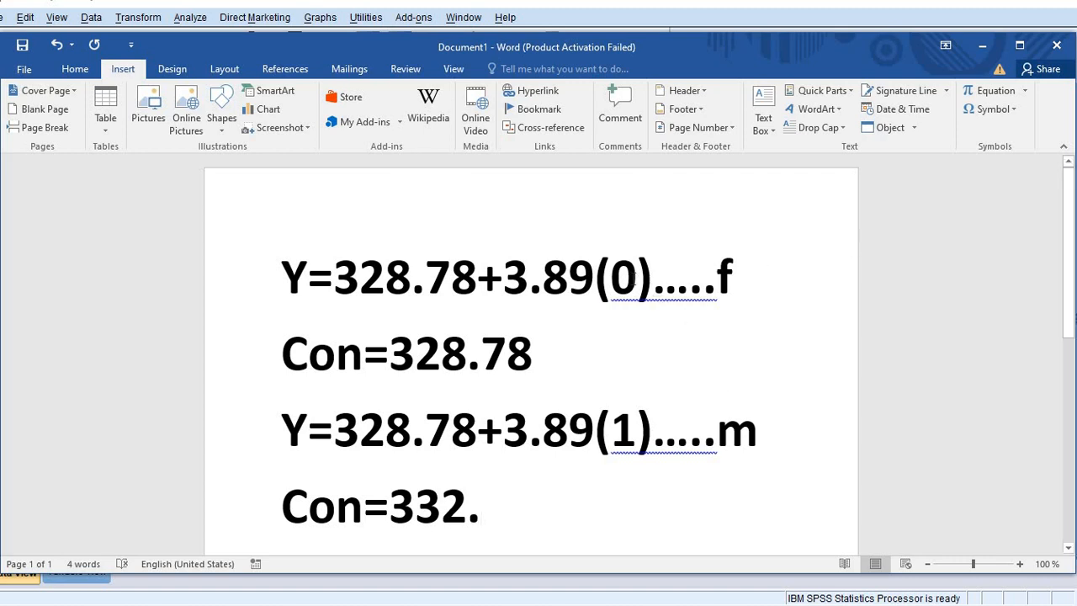
# Step: Compare the female and male equations, examining the constant, the 3.89 gender coefficient and the female consumption result
pyautogui.click(637, 277)
pyautogui.click(632, 433)
pyautogui.moveTo(394, 355); pyautogui.dragTo(520, 356)
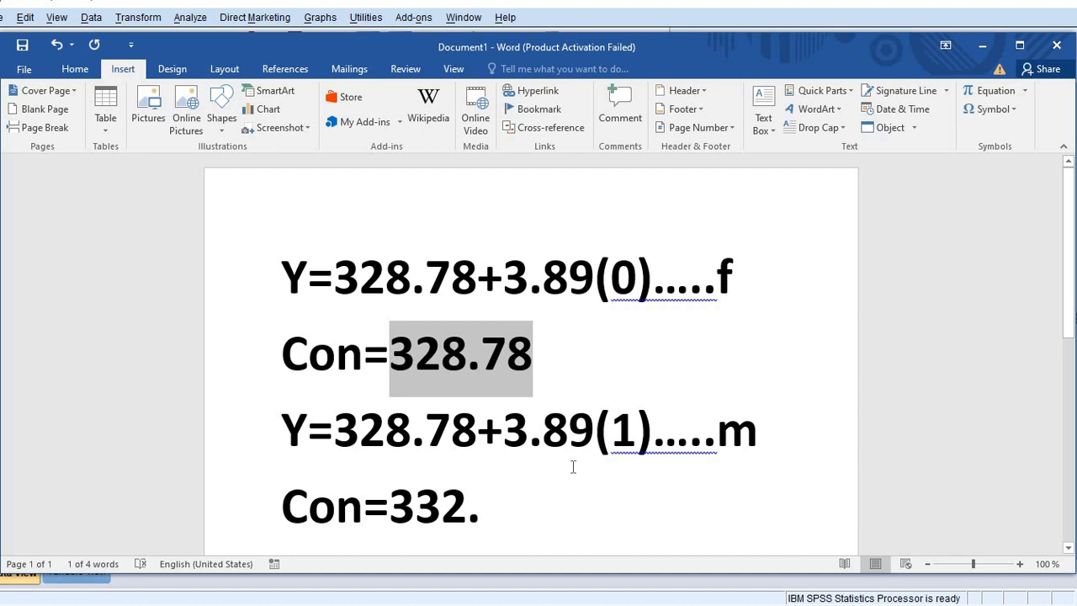
pyautogui.moveTo(505, 433); pyautogui.dragTo(592, 437)
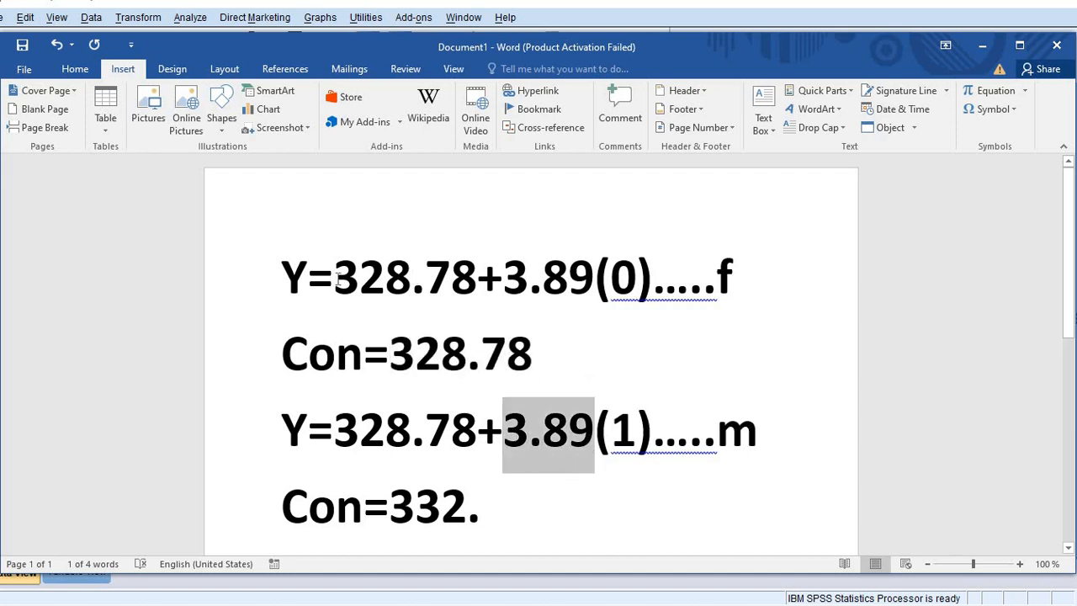
pyautogui.moveTo(337, 278); pyautogui.dragTo(589, 286)
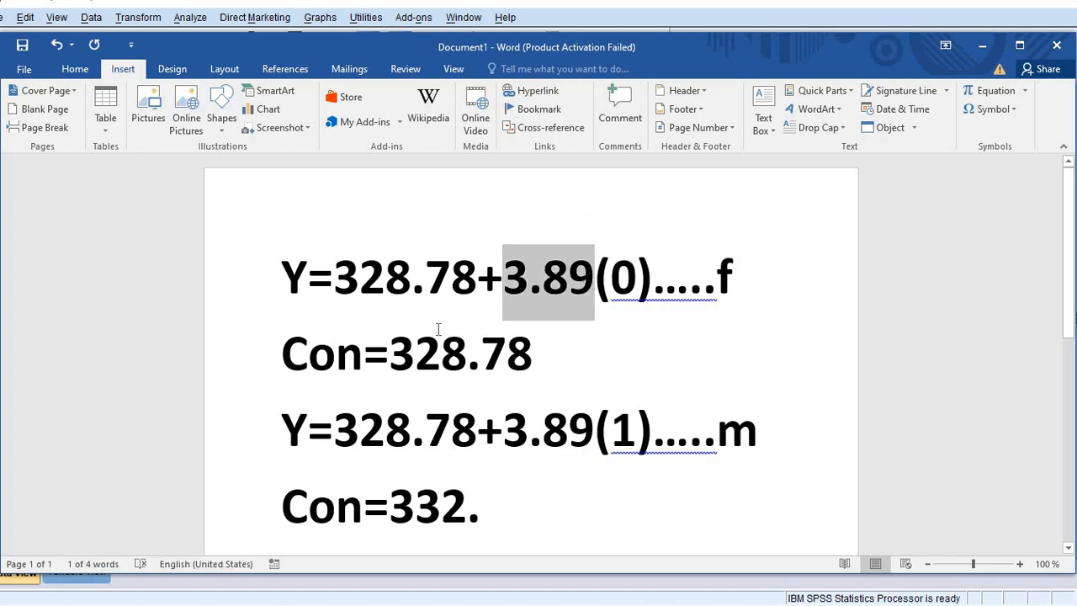
pyautogui.click(439, 341)
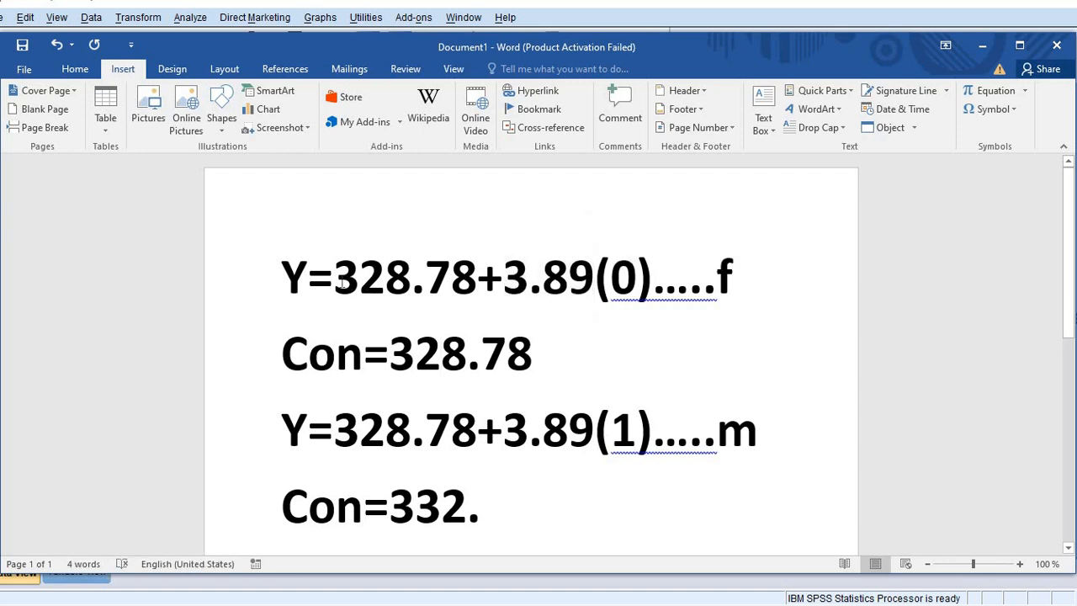
pyautogui.moveTo(335, 281); pyautogui.dragTo(476, 280)
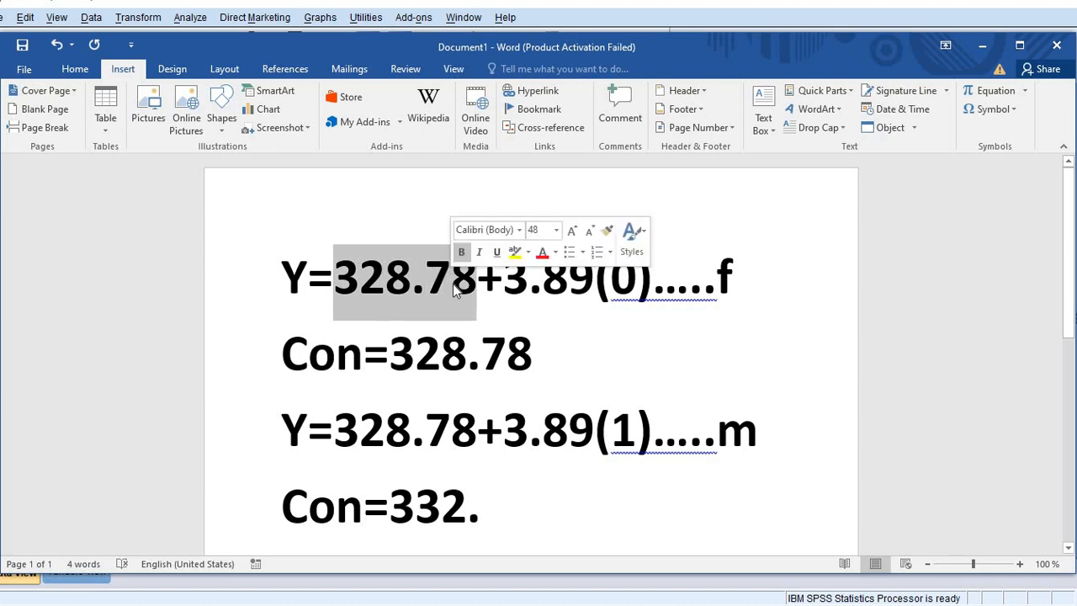
pyautogui.click(441, 357)
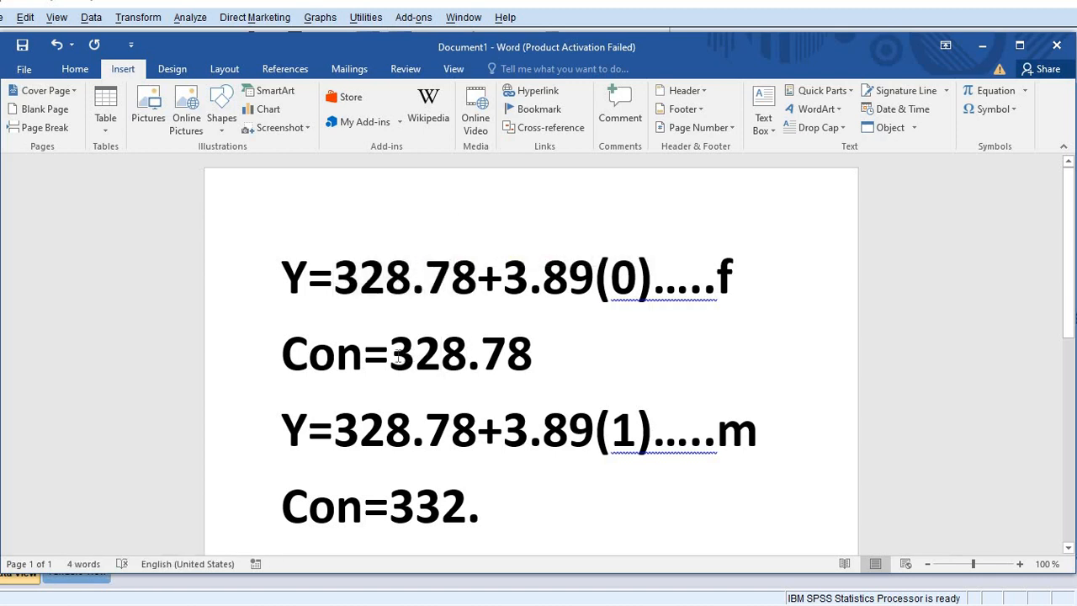
pyautogui.moveTo(390, 358); pyautogui.dragTo(530, 360)
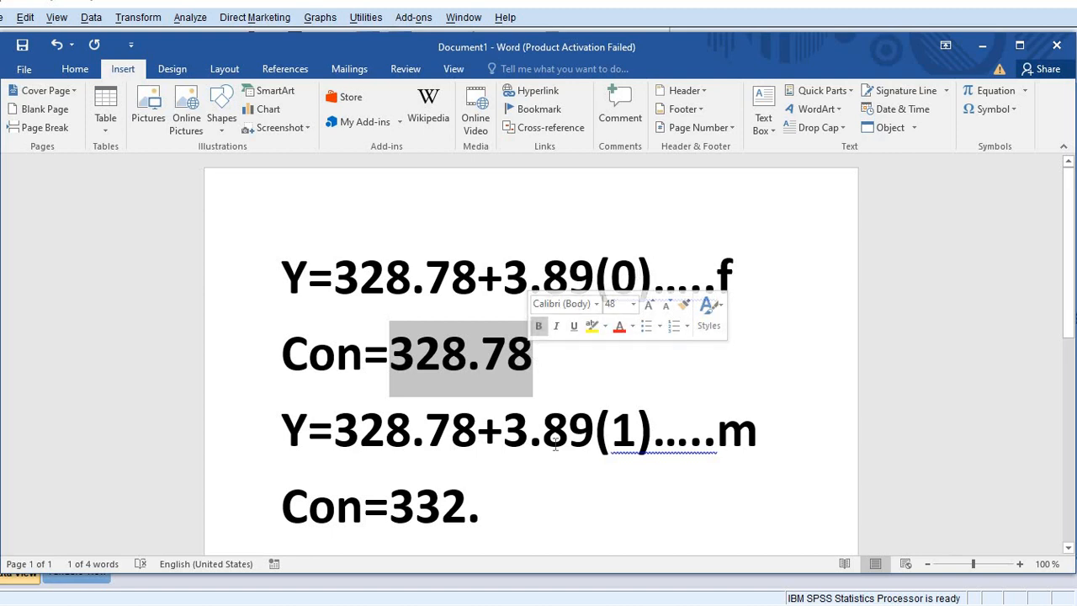
pyautogui.click(529, 505)
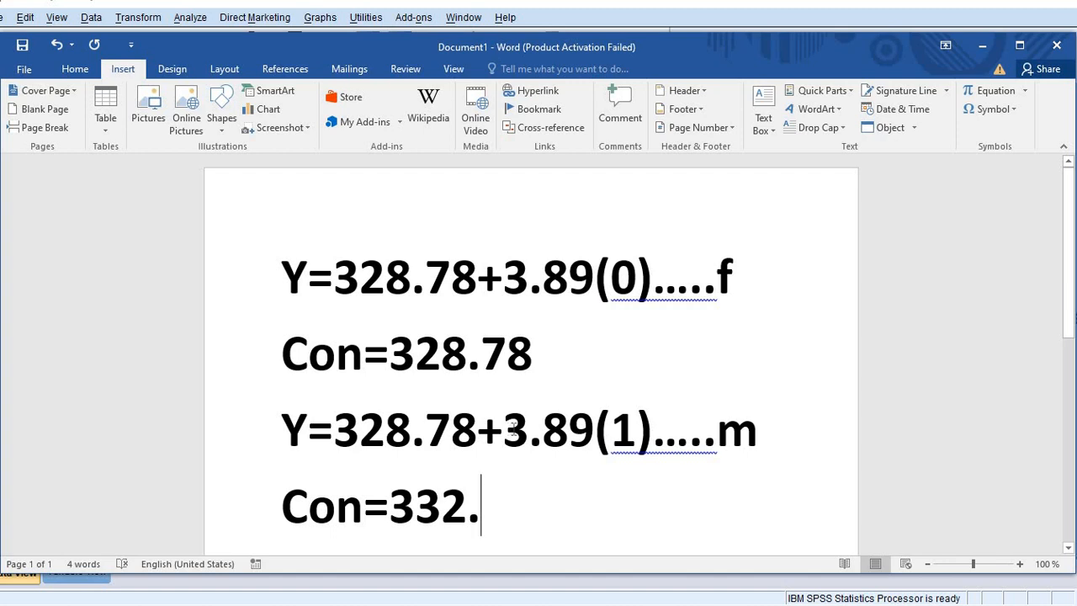
pyautogui.moveTo(504, 430); pyautogui.dragTo(590, 440)
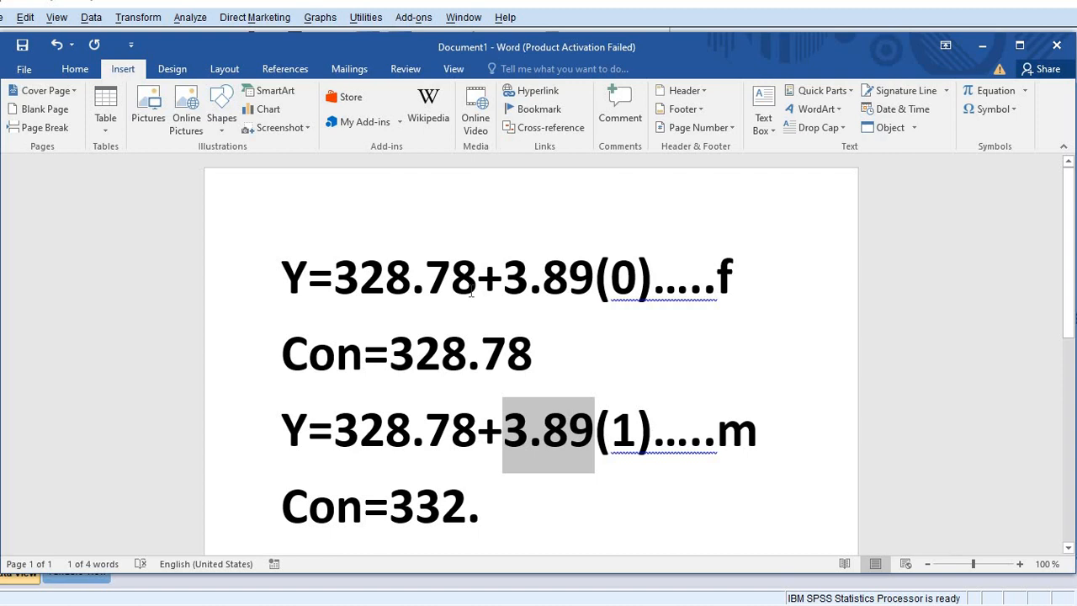
pyautogui.click(398, 353)
pyautogui.moveTo(398, 354); pyautogui.dragTo(521, 350)
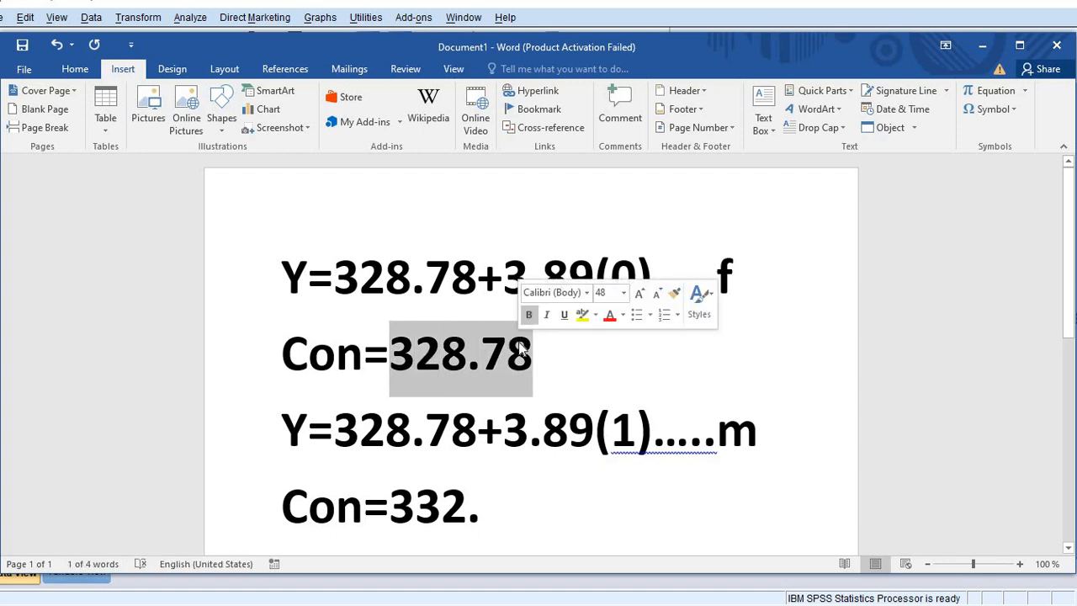
pyautogui.click(535, 430)
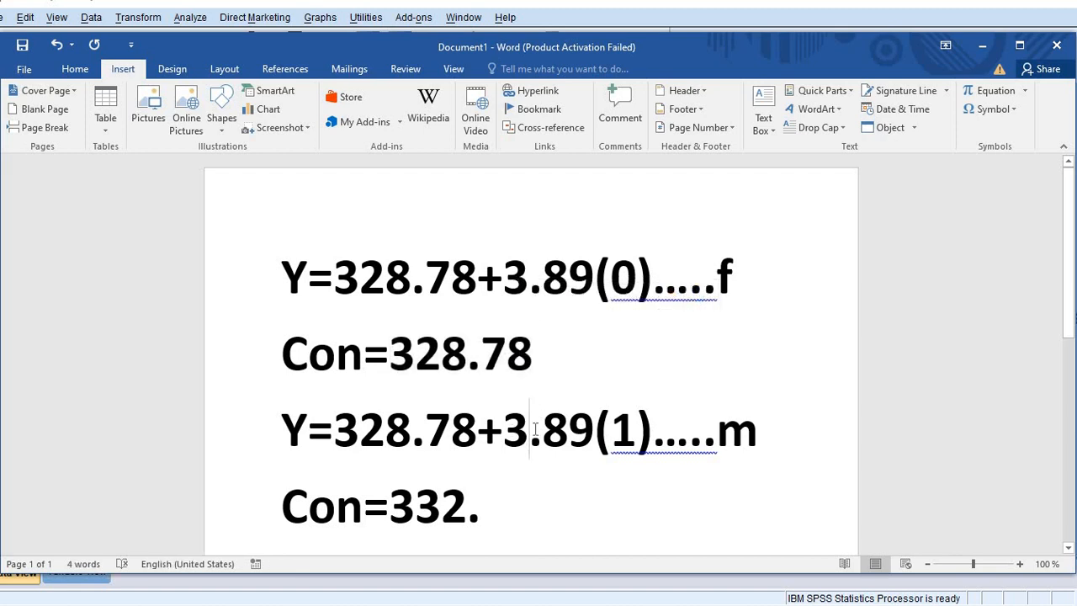
pyautogui.moveTo(508, 431); pyautogui.dragTo(577, 433)
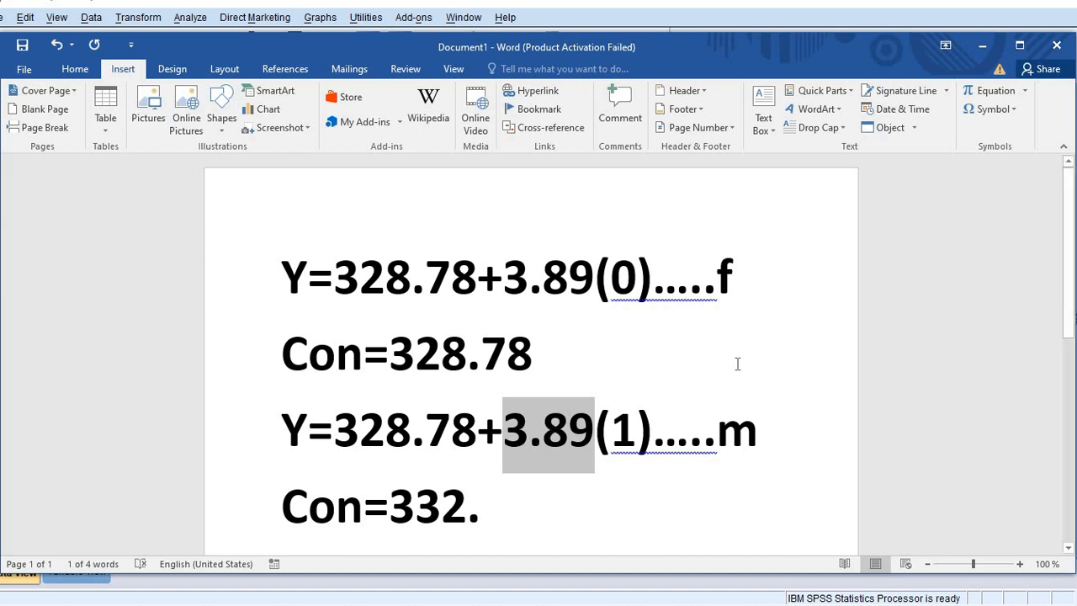
# Step: Switch to the SPSS output viewer and examine the Coefficients table of the Gender regression
pyautogui.click(983, 46)
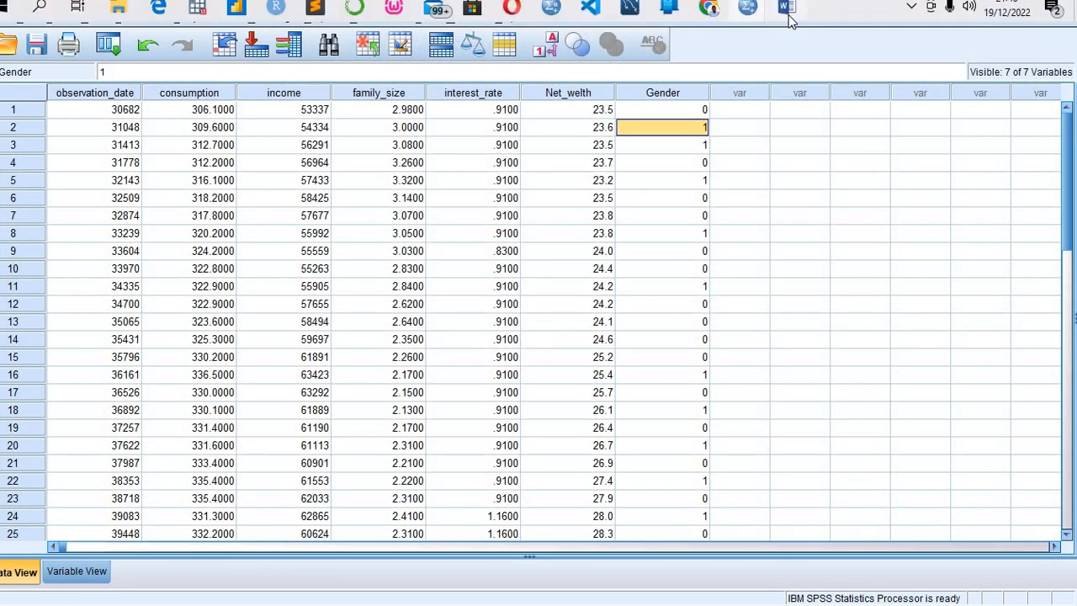
pyautogui.click(752, 9)
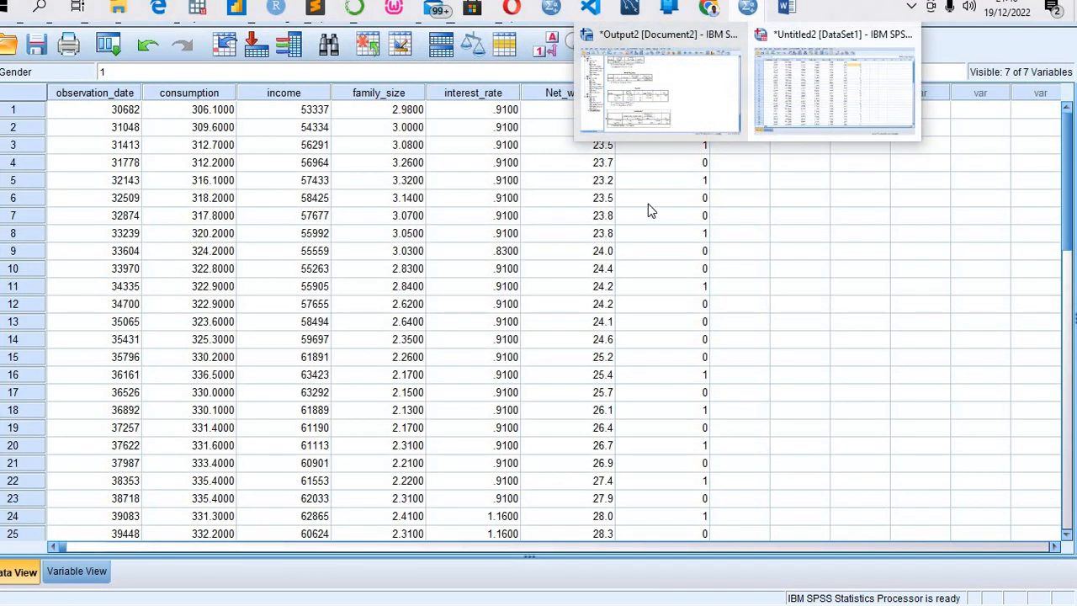
pyautogui.click(700, 89)
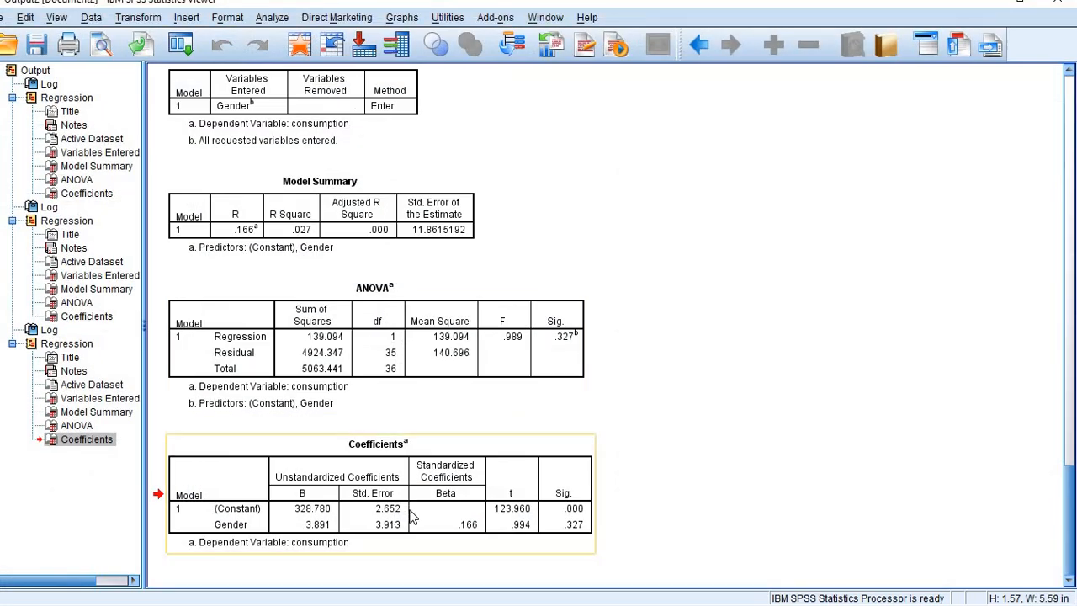
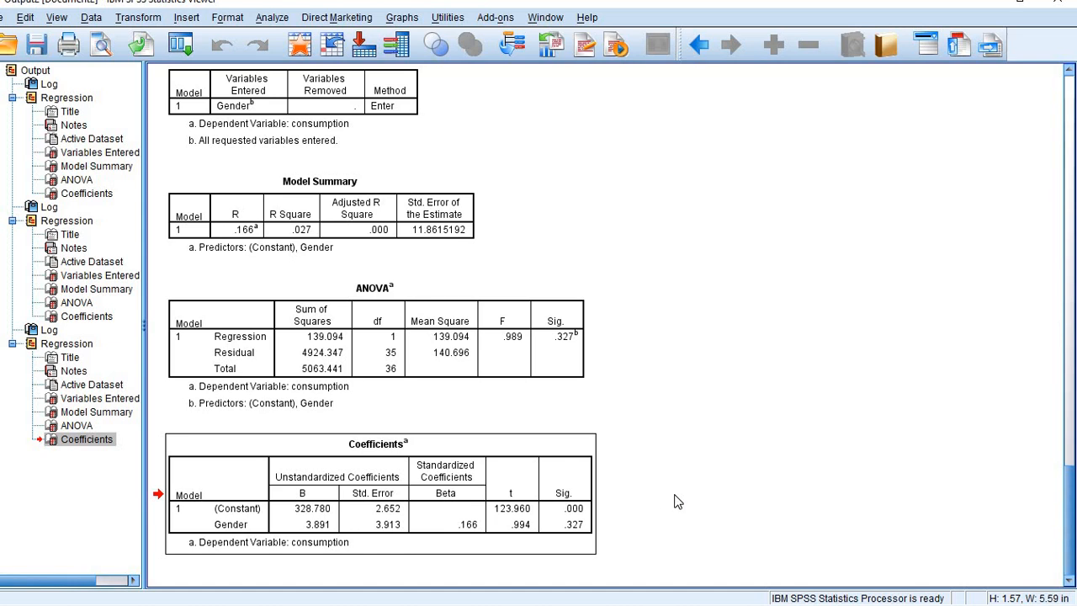
pyautogui.click(650, 503)
pyautogui.click(580, 522)
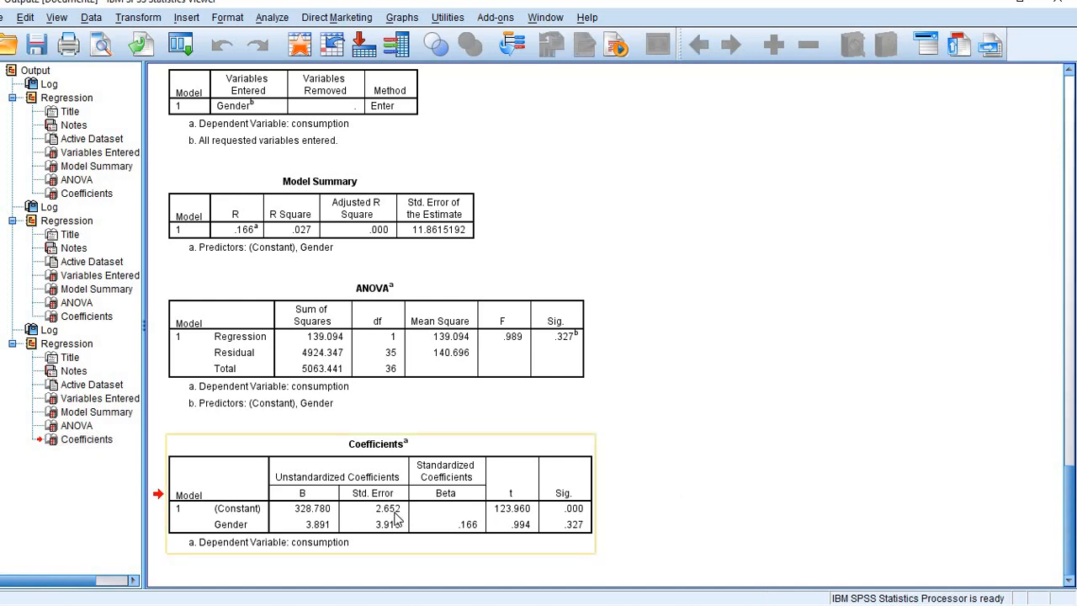